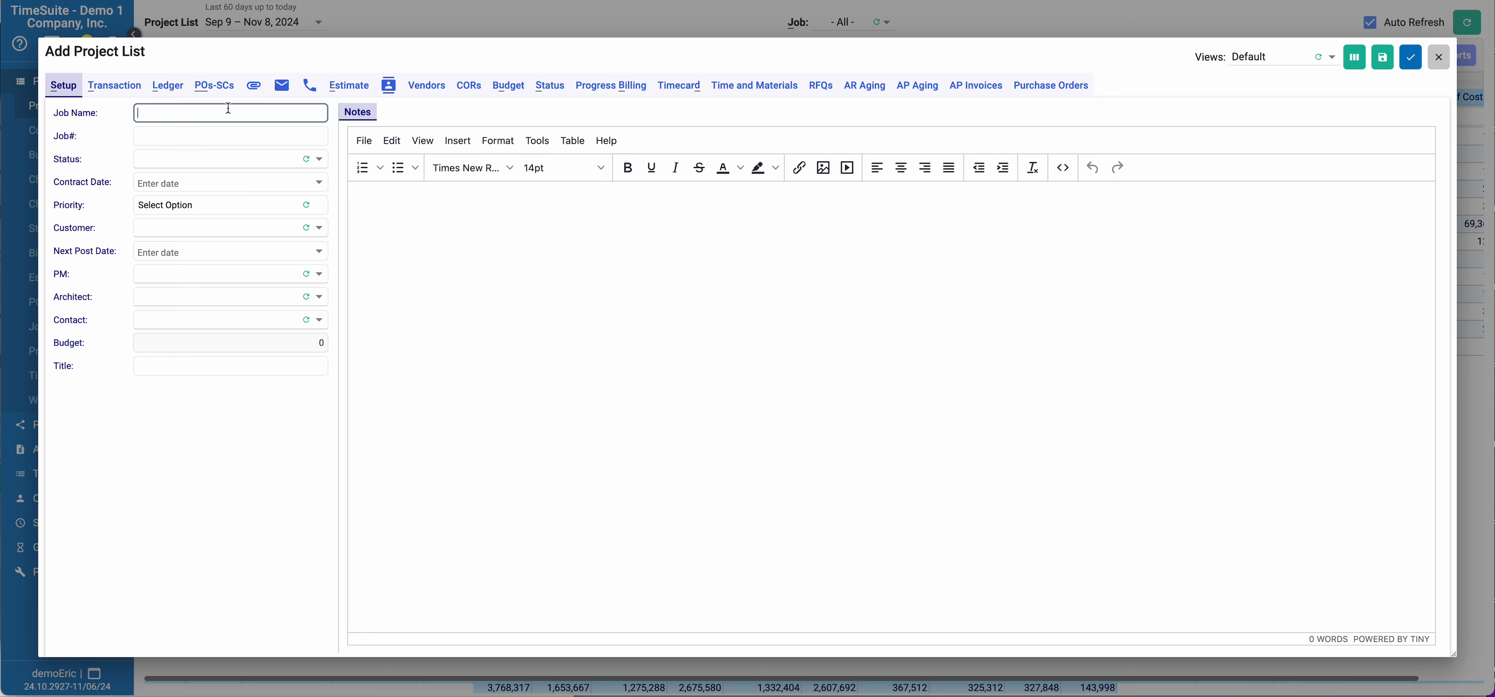
# Step: Create and save a new project named Lone Tree Rec Center with Lone Tree City as the customer
pyautogui.click(1437, 57)
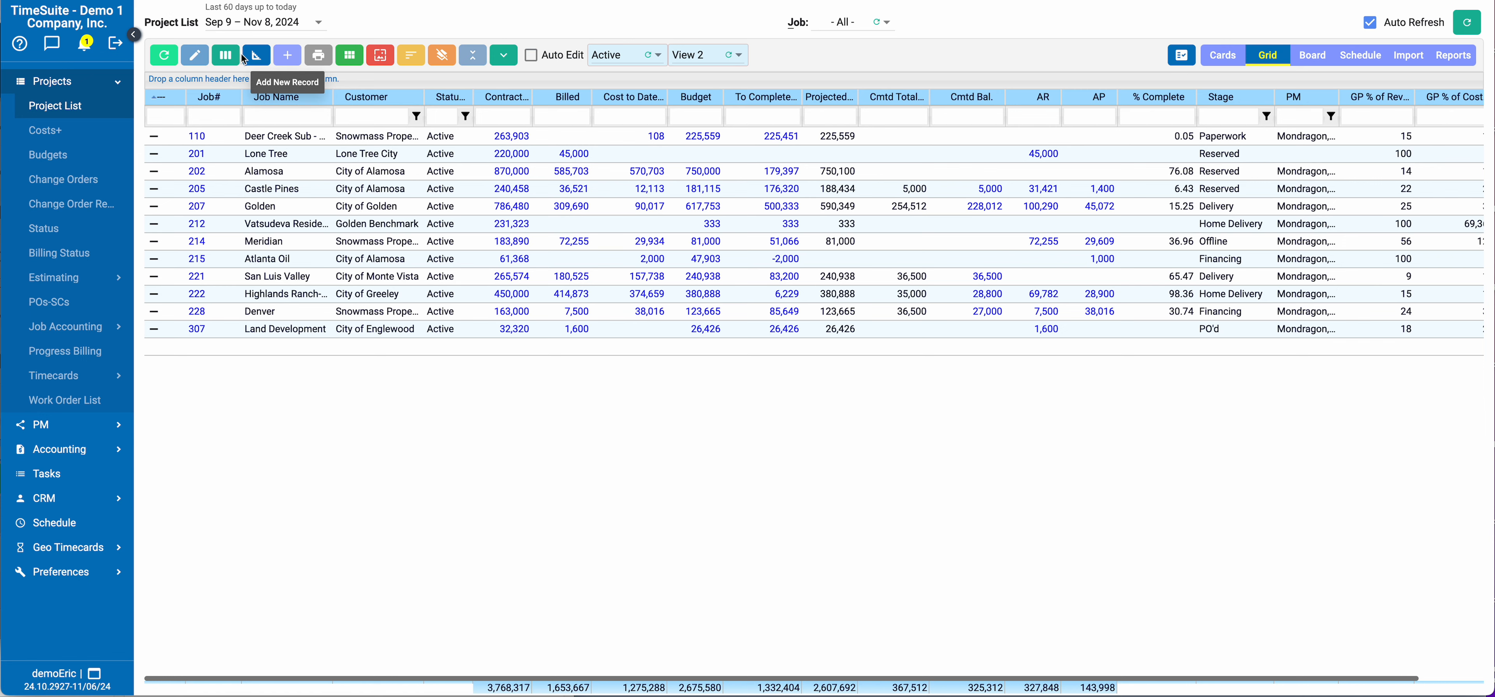
pyautogui.click(287, 54)
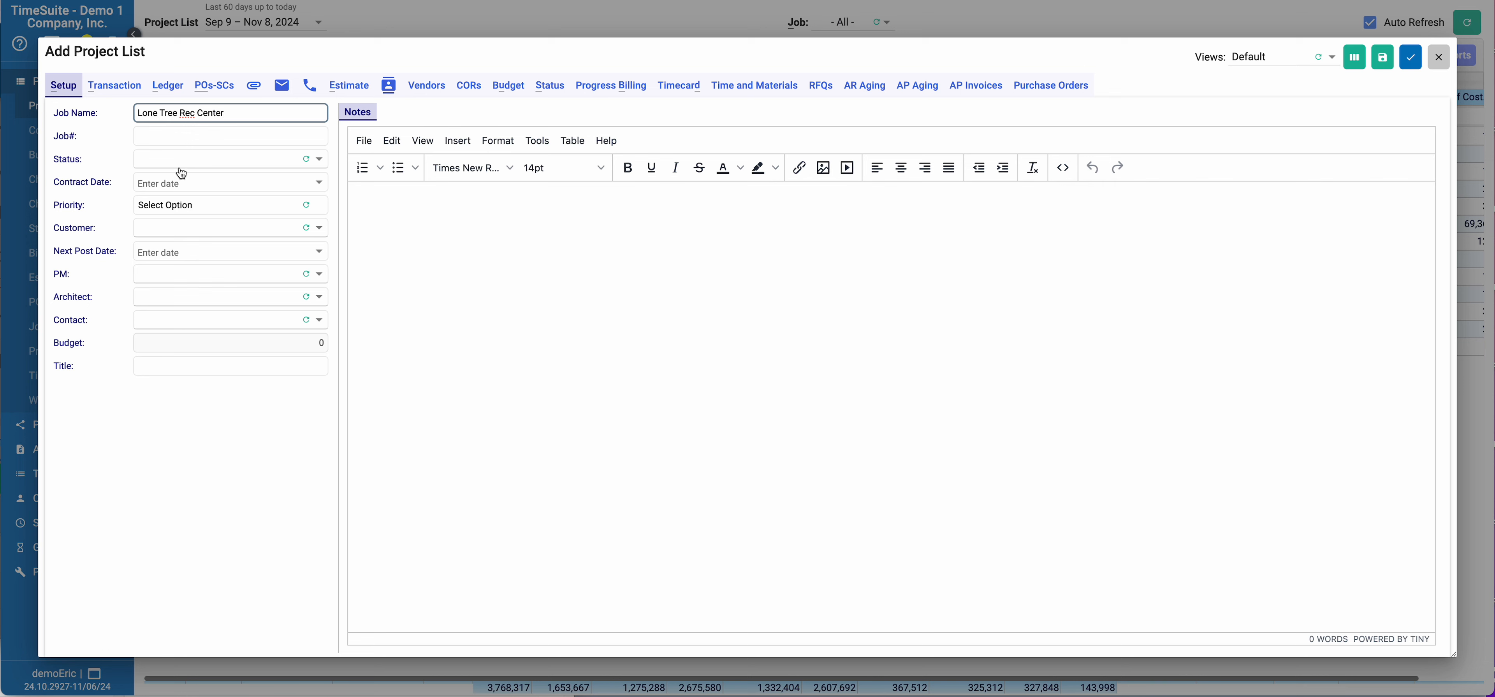
pyautogui.click(162, 230)
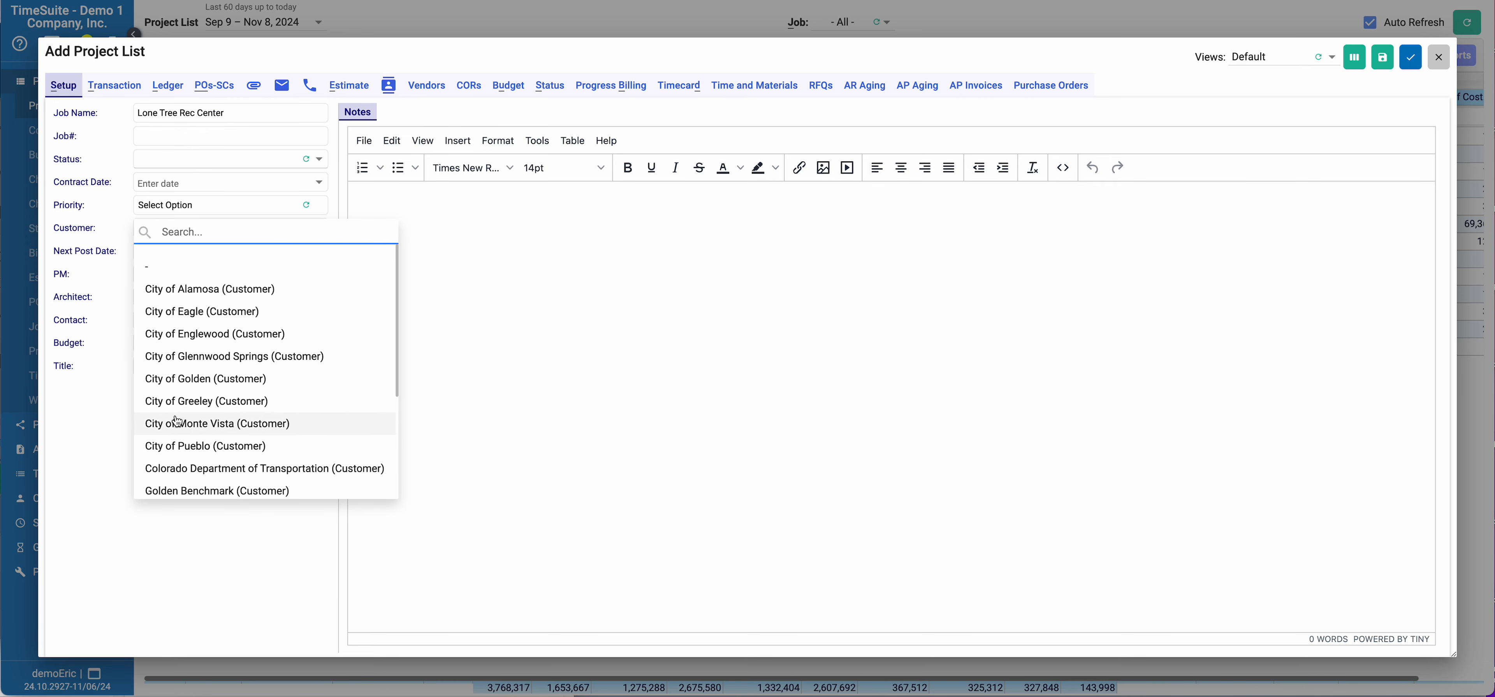
pyautogui.scroll(-2, 177, 421)
pyautogui.click(174, 447)
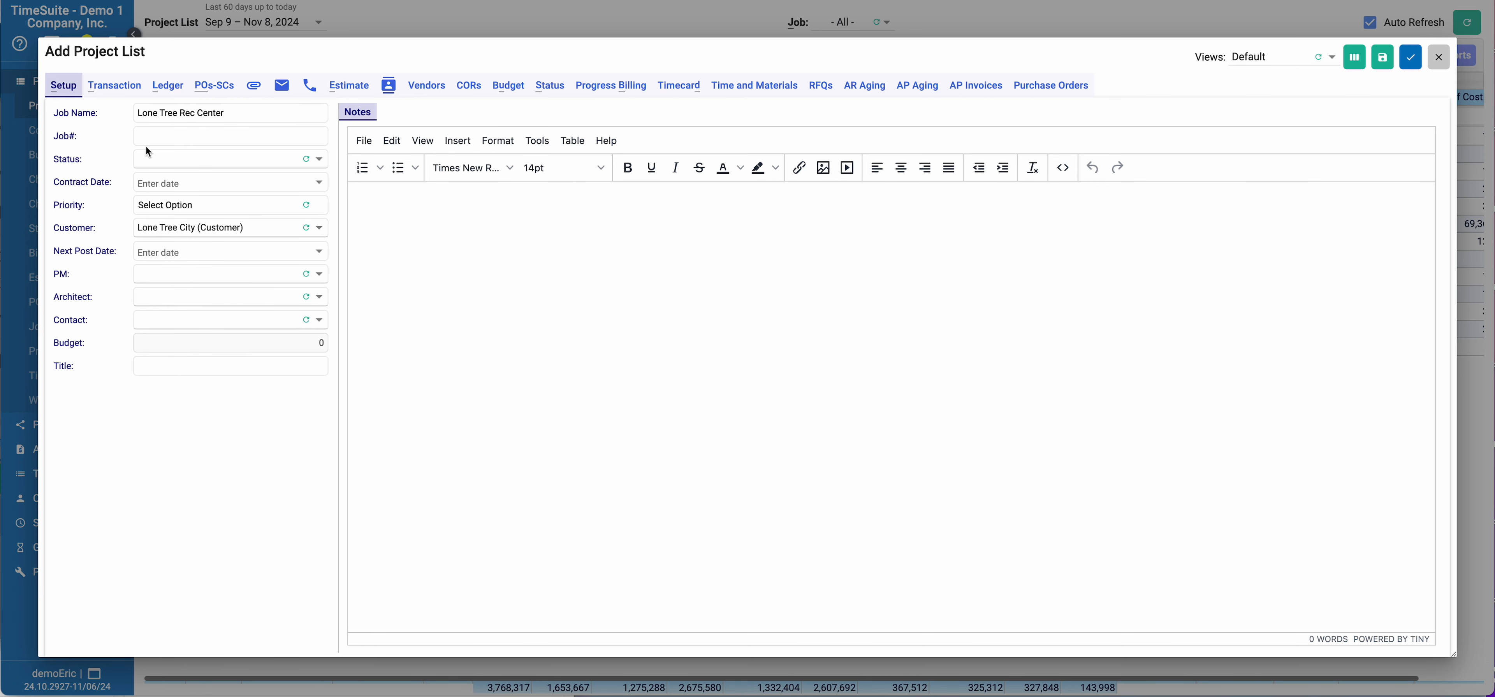
pyautogui.click(1382, 58)
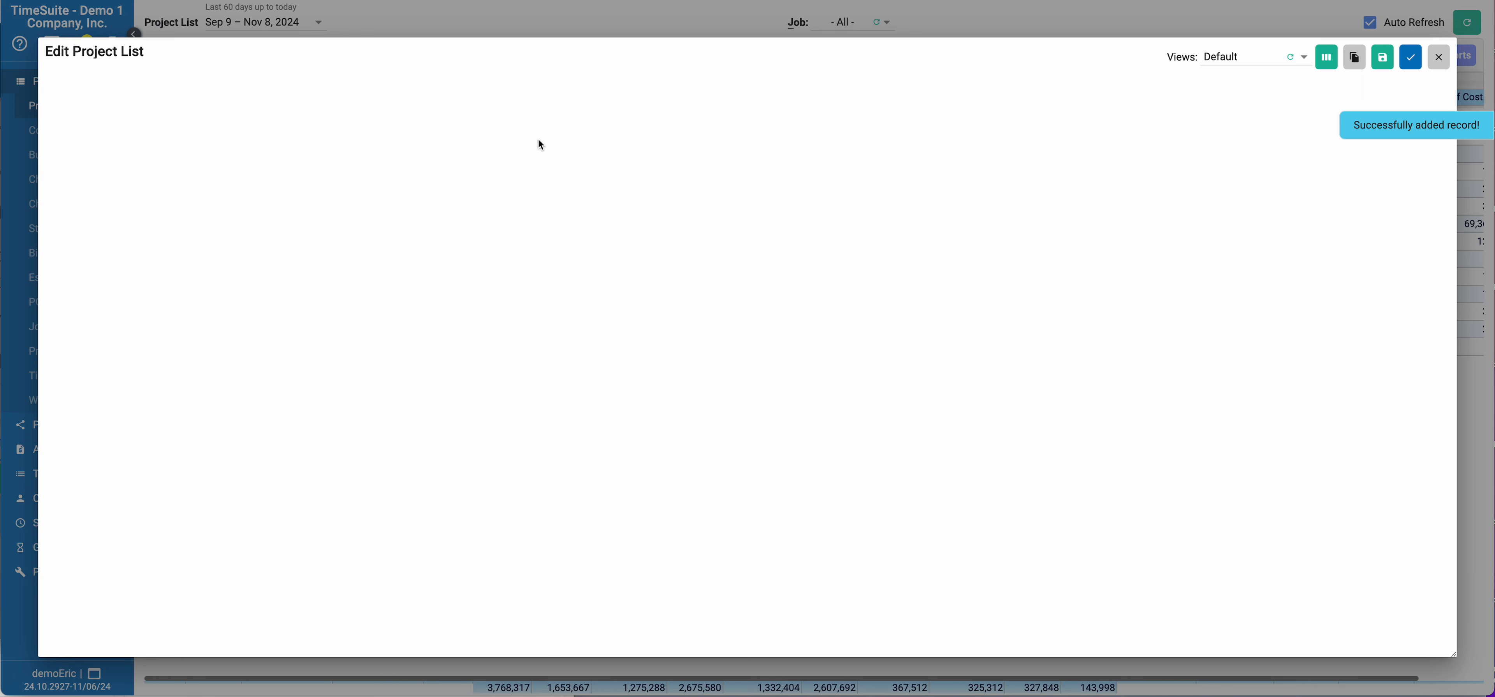
# Step: Start a budget record for the project with cost code 100, description Sample Cost Code Desc and bill code 0-<Original Contract>
pyautogui.click(509, 87)
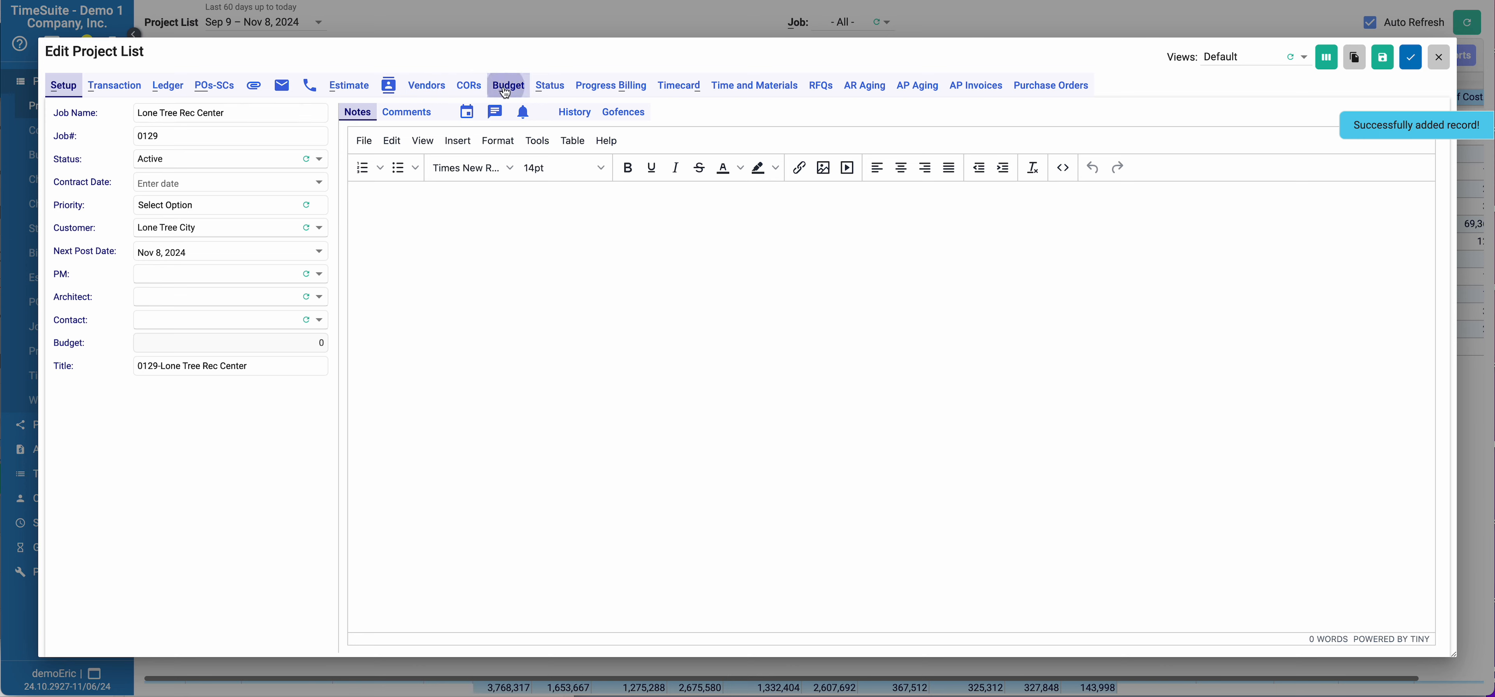
pyautogui.click(151, 121)
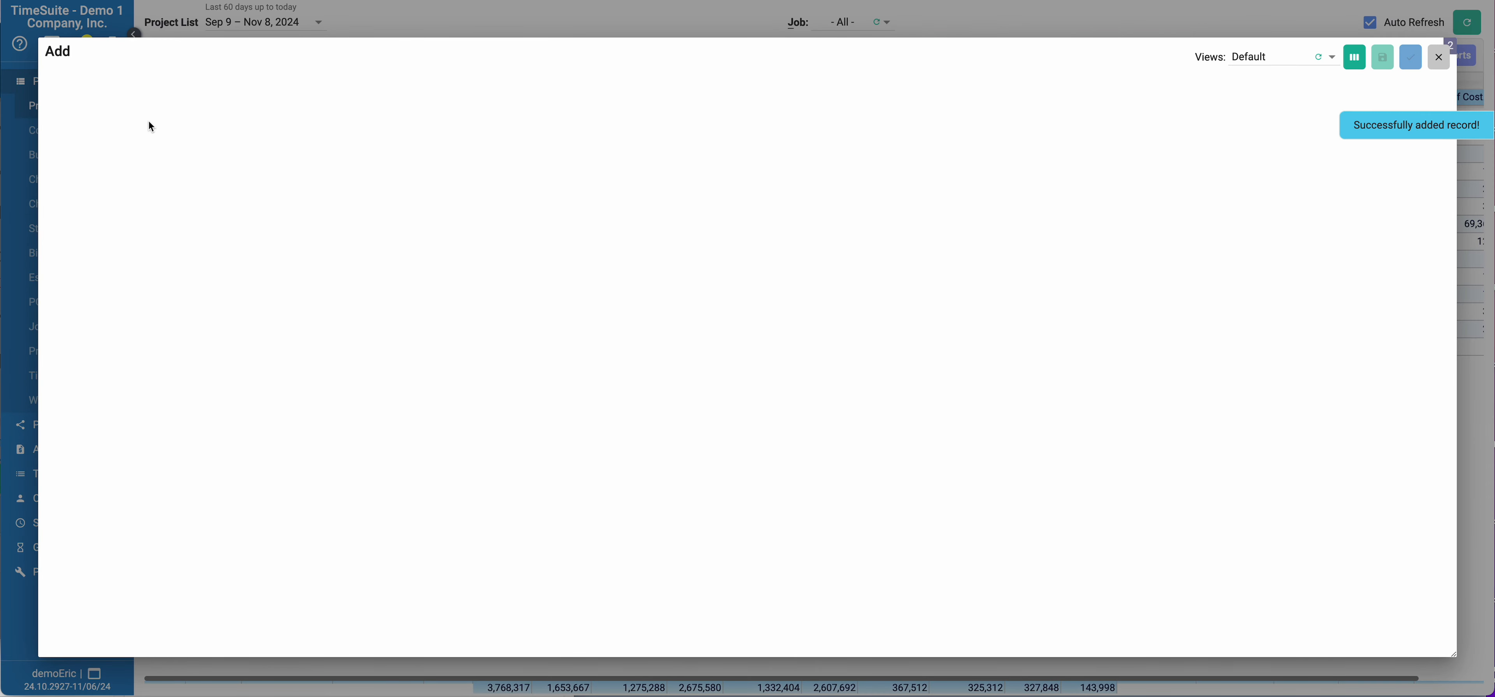
pyautogui.click(200, 189)
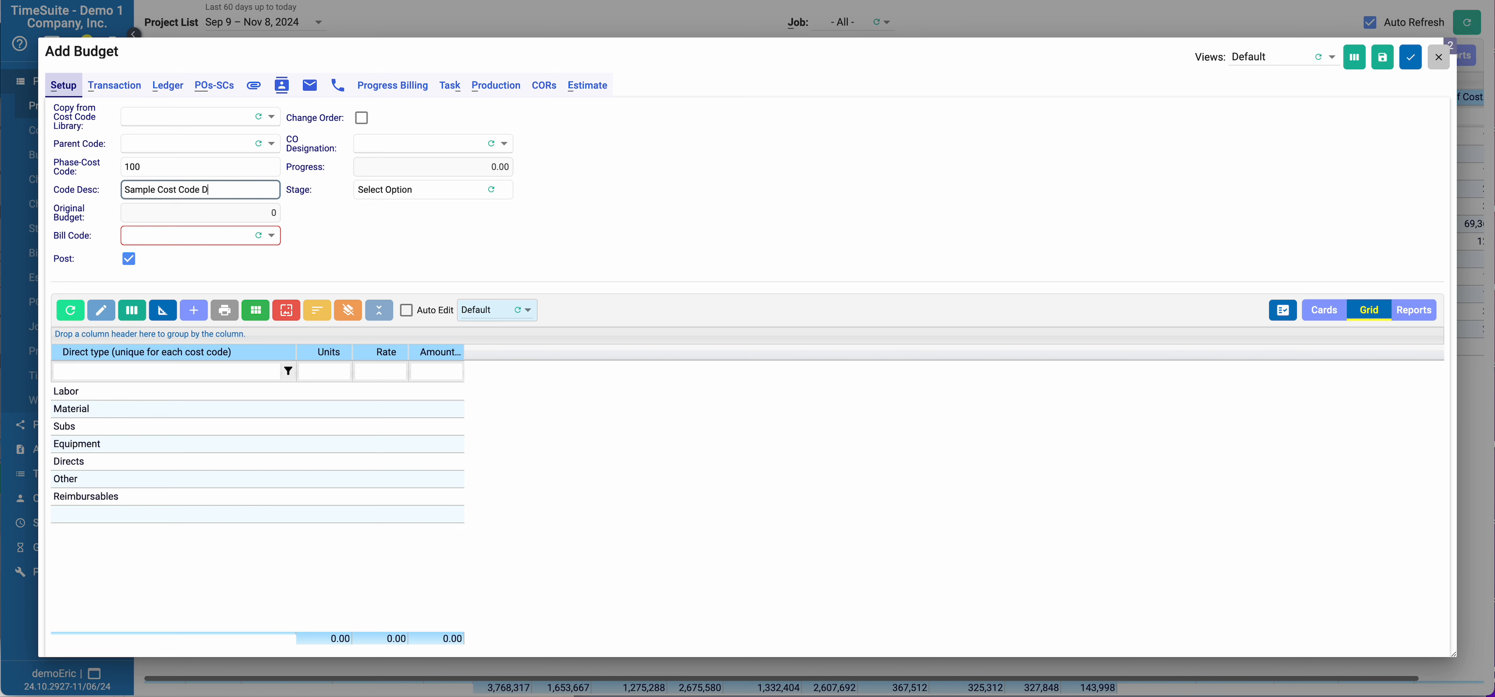
pyautogui.write('Sample Cost Code Desc')
pyautogui.press('Tab')
pyautogui.press('Tab')
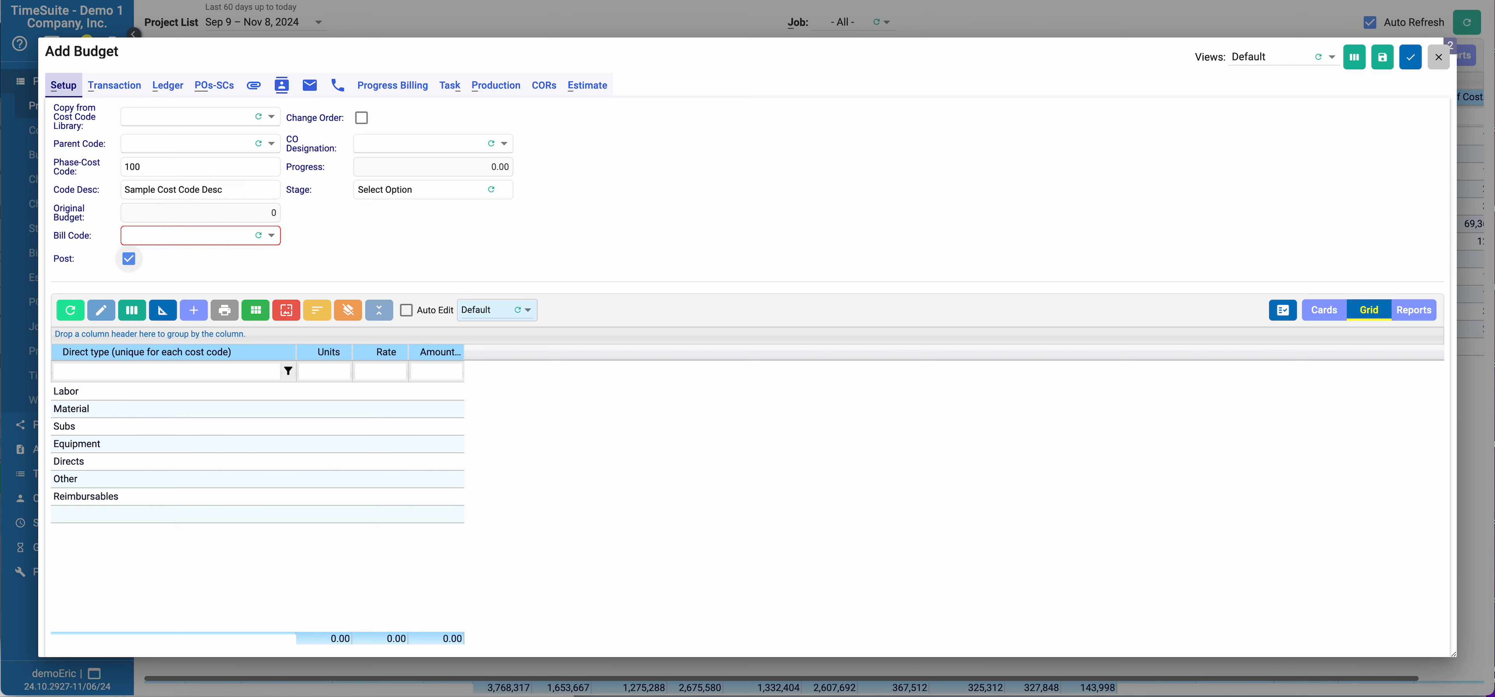
pyautogui.click(180, 241)
pyautogui.click(184, 299)
# Step: Set the cost code's Labor amount to 10,000 and Material amount to 20,000, and save the budget record
pyautogui.click(435, 394)
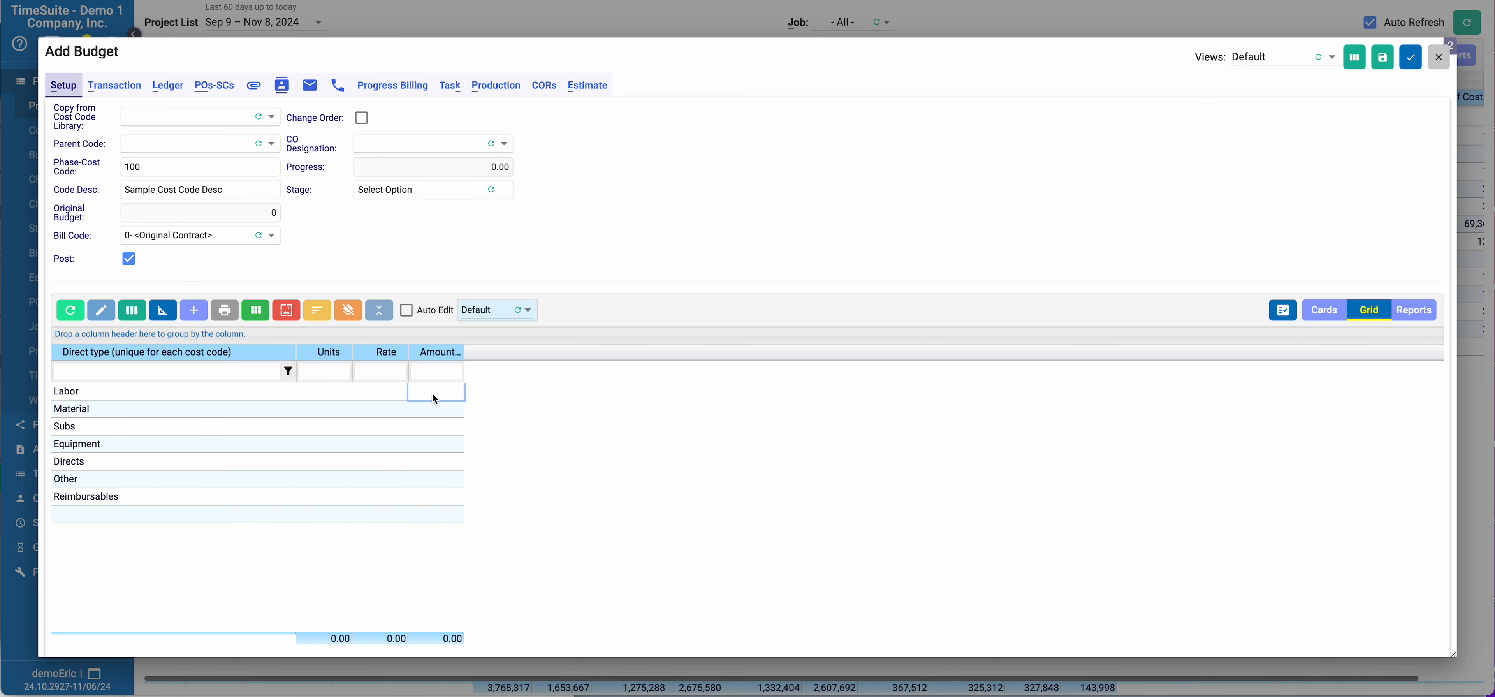
pyautogui.write('10,00')
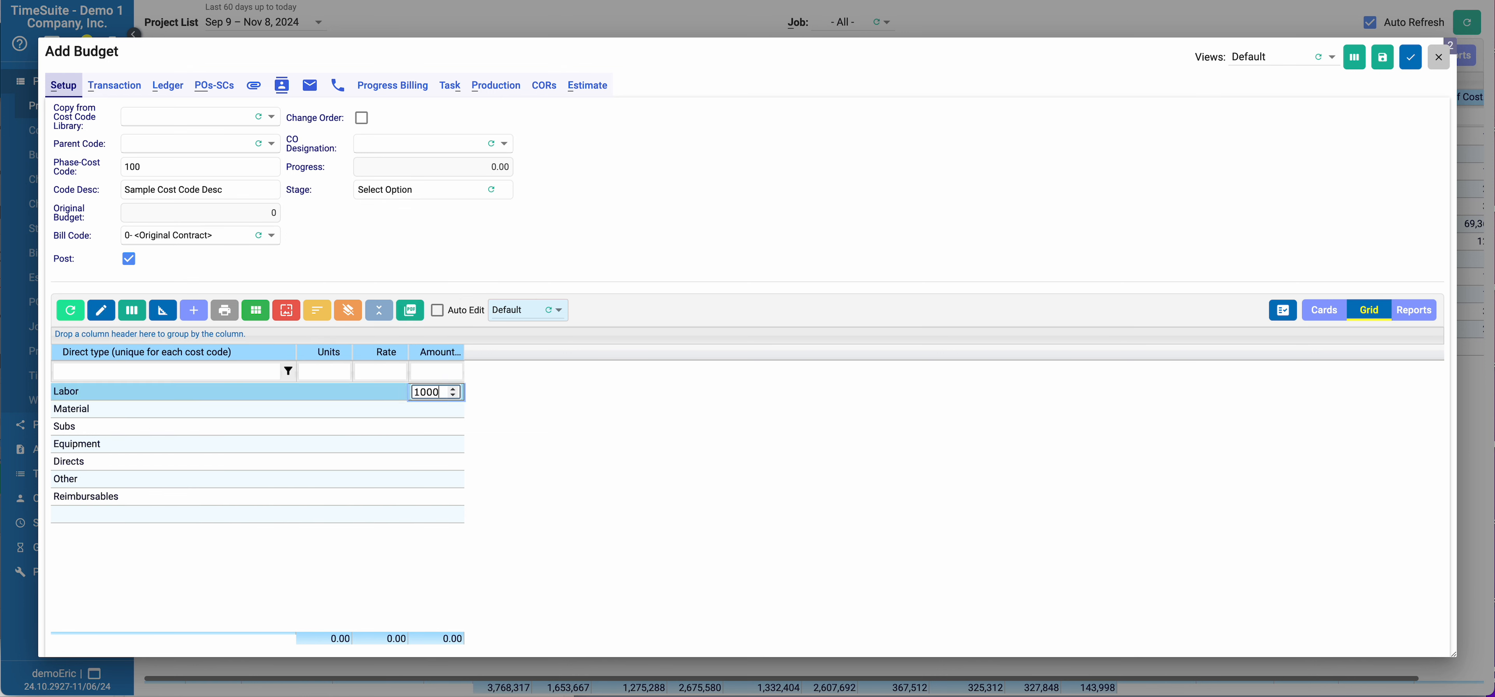
pyautogui.write('0')
pyautogui.press('Return')
pyautogui.click(447, 411)
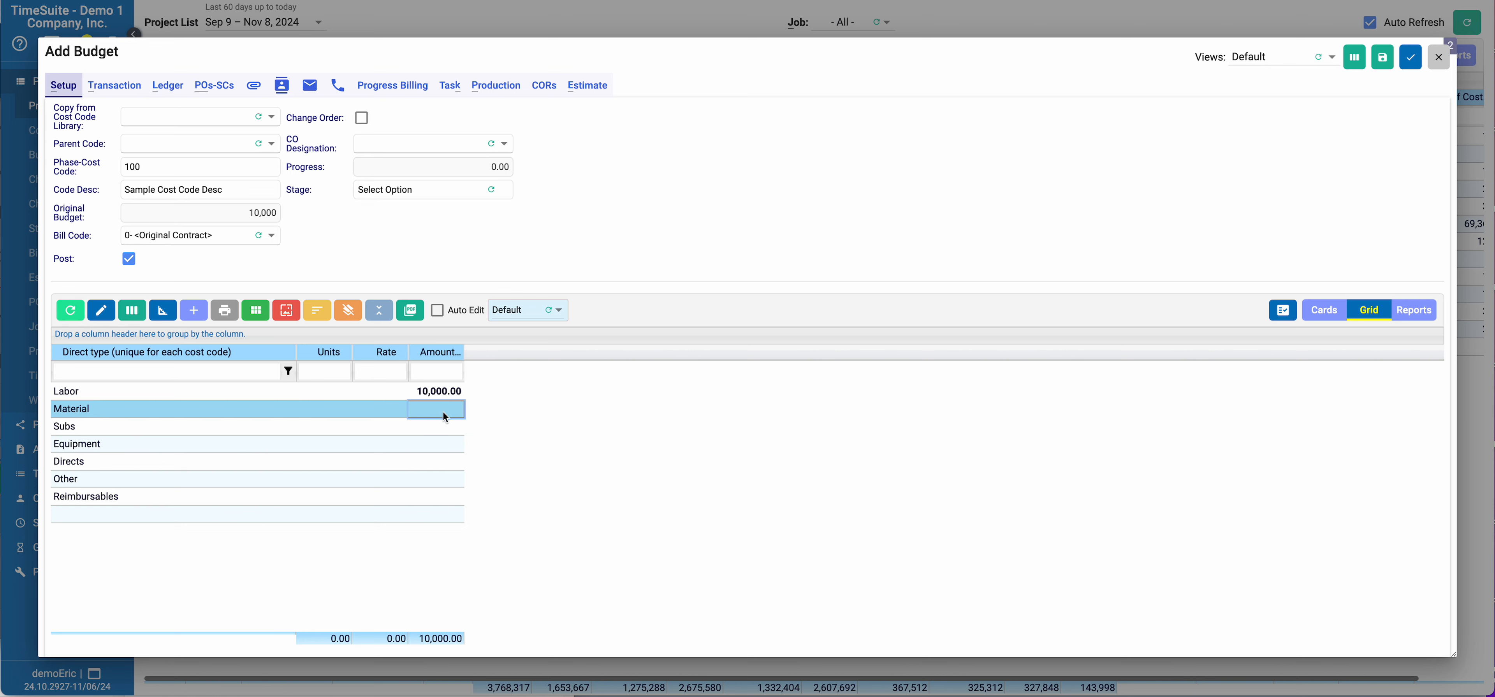
pyautogui.write('20,')
pyautogui.write('0000')
pyautogui.press('Return')
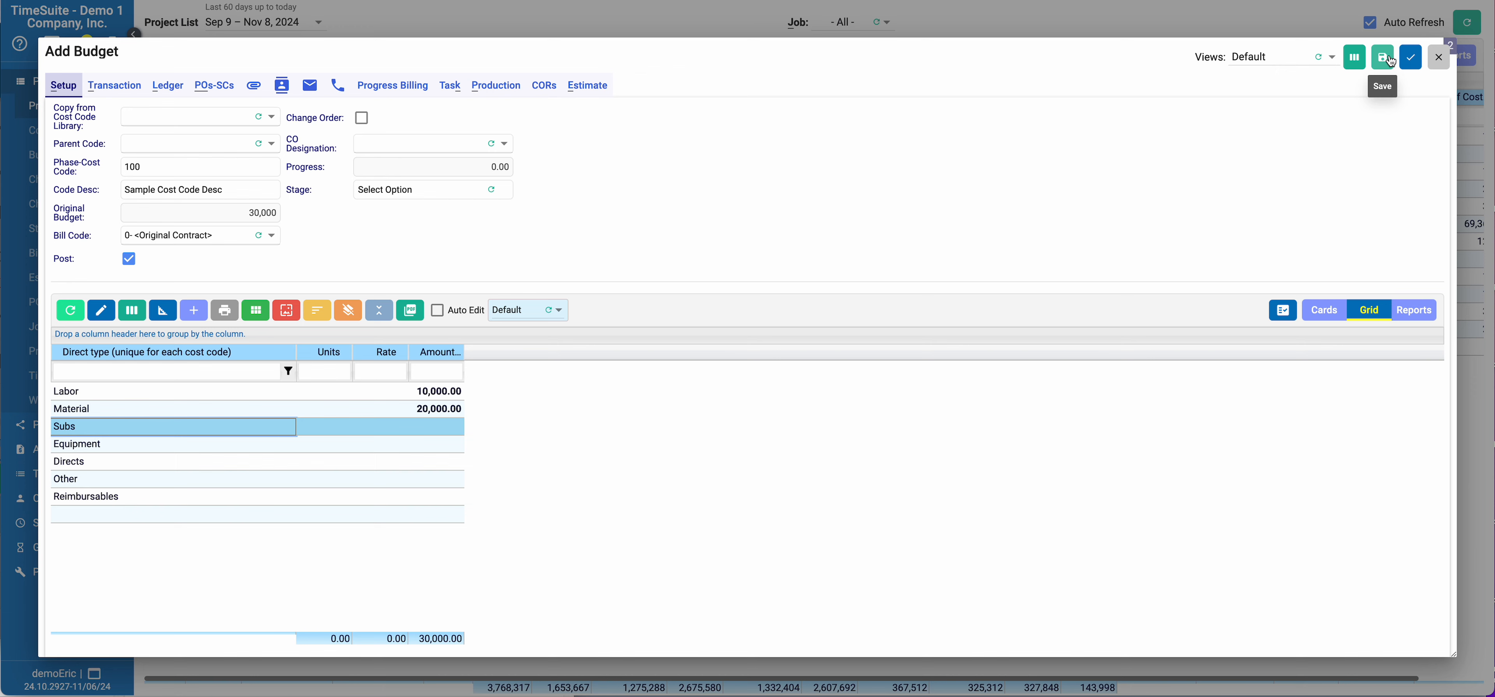
pyautogui.click(1414, 59)
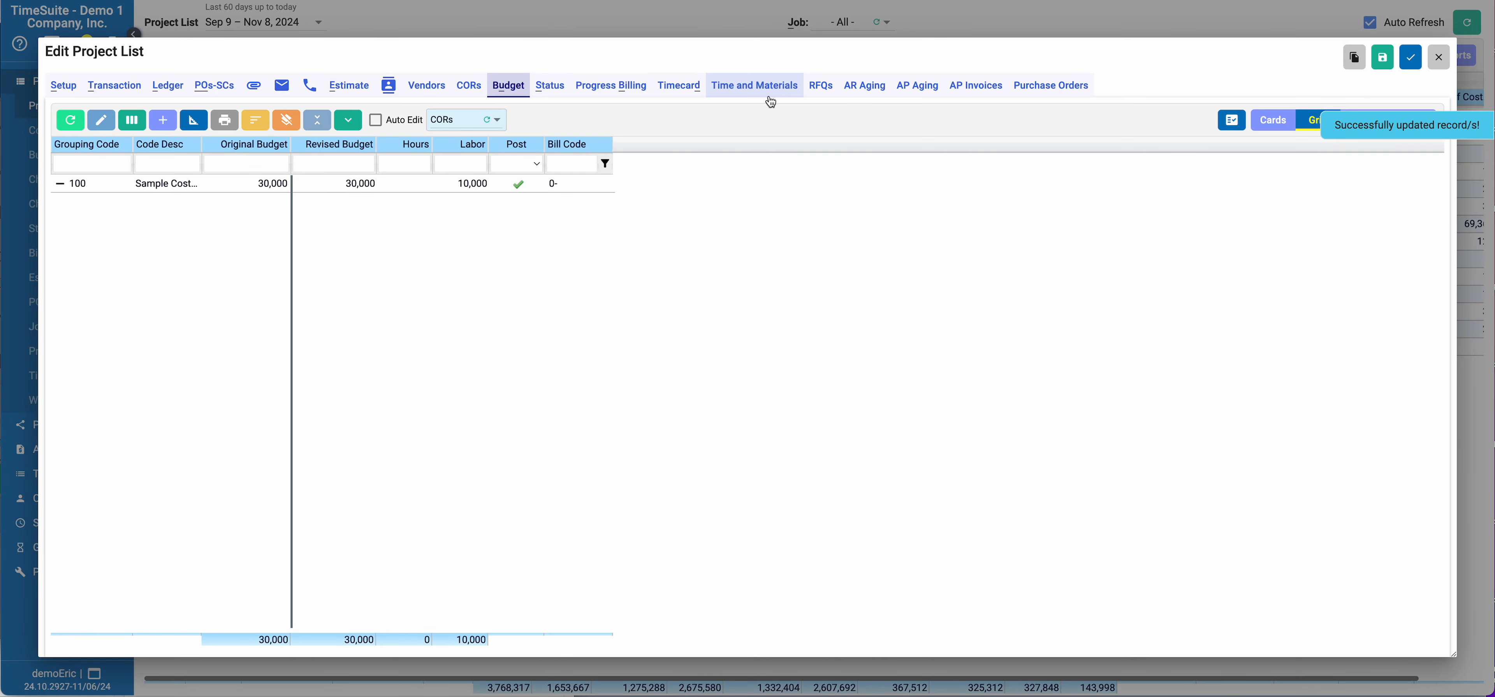
# Step: Add a change order request to the project with CO designation Pending - Include and save it
pyautogui.click(469, 88)
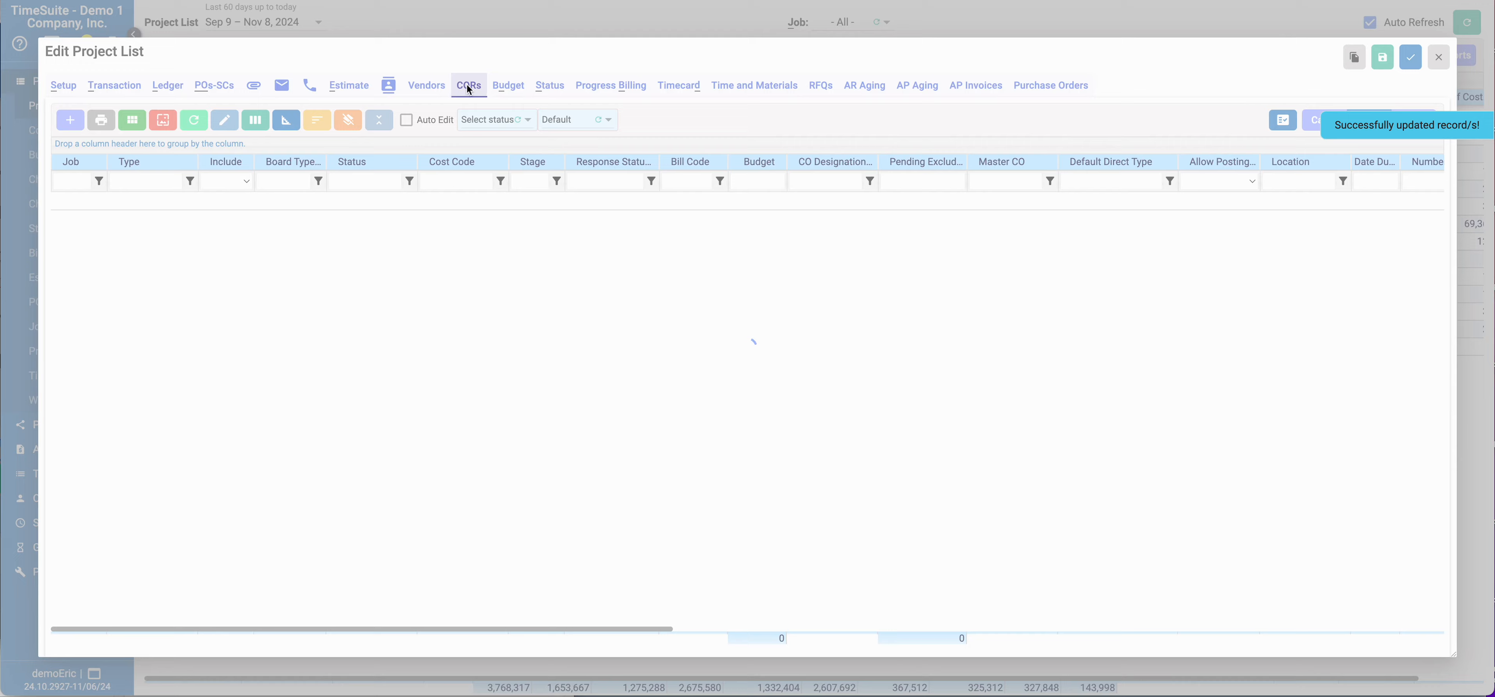
pyautogui.click(80, 123)
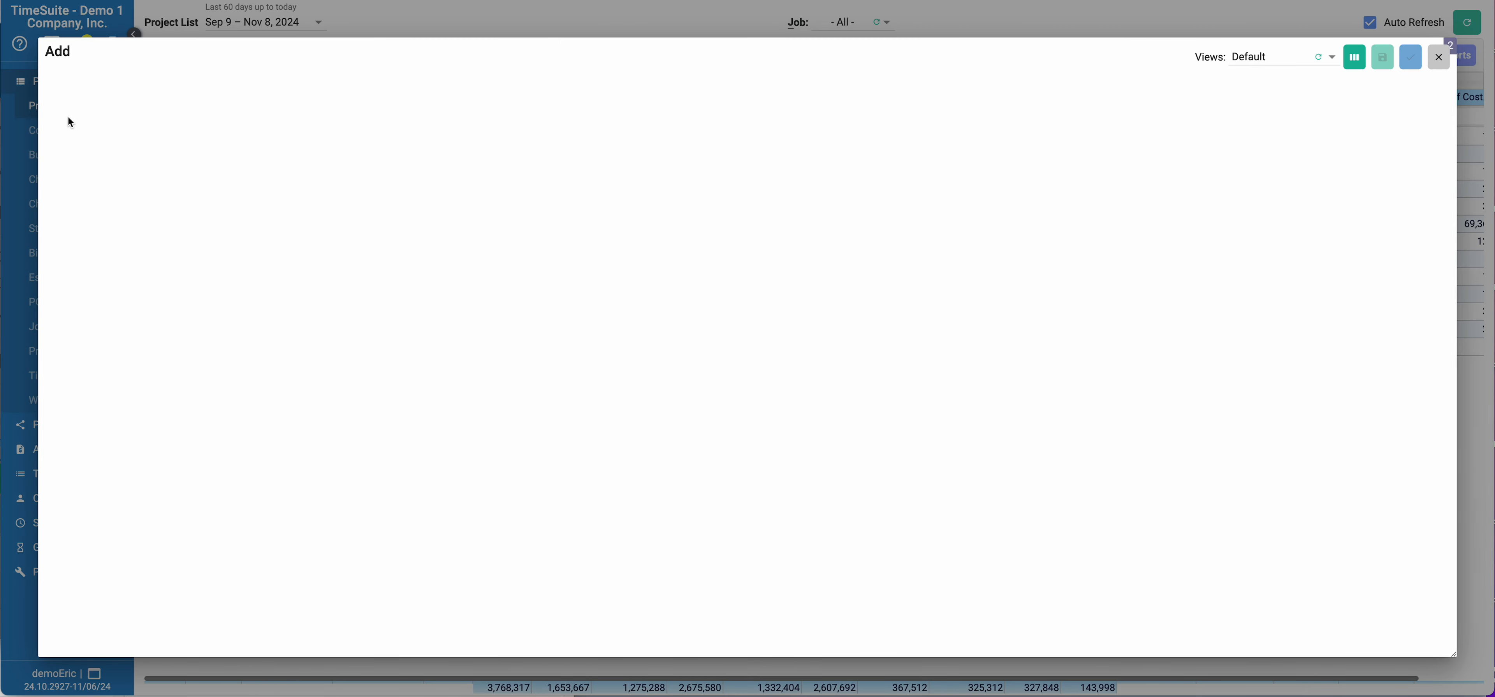
pyautogui.click(194, 342)
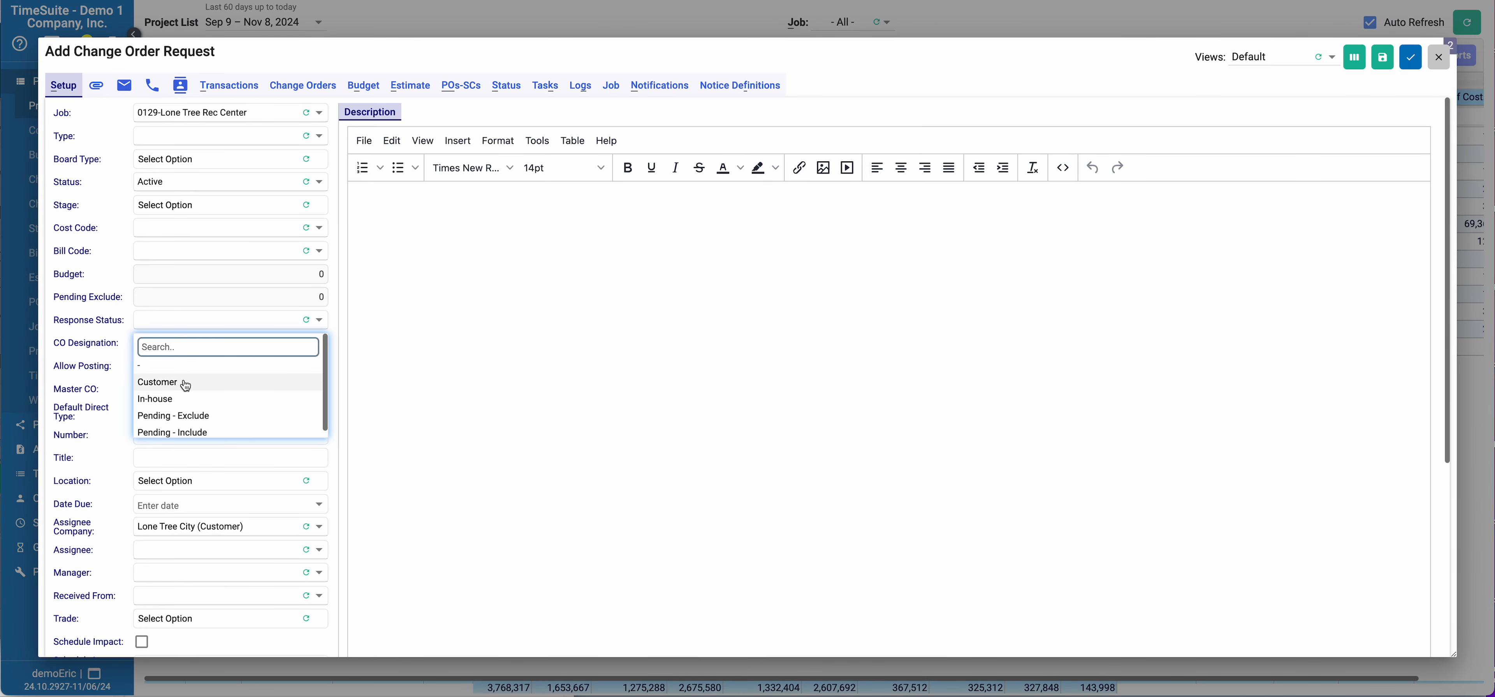
pyautogui.click(177, 432)
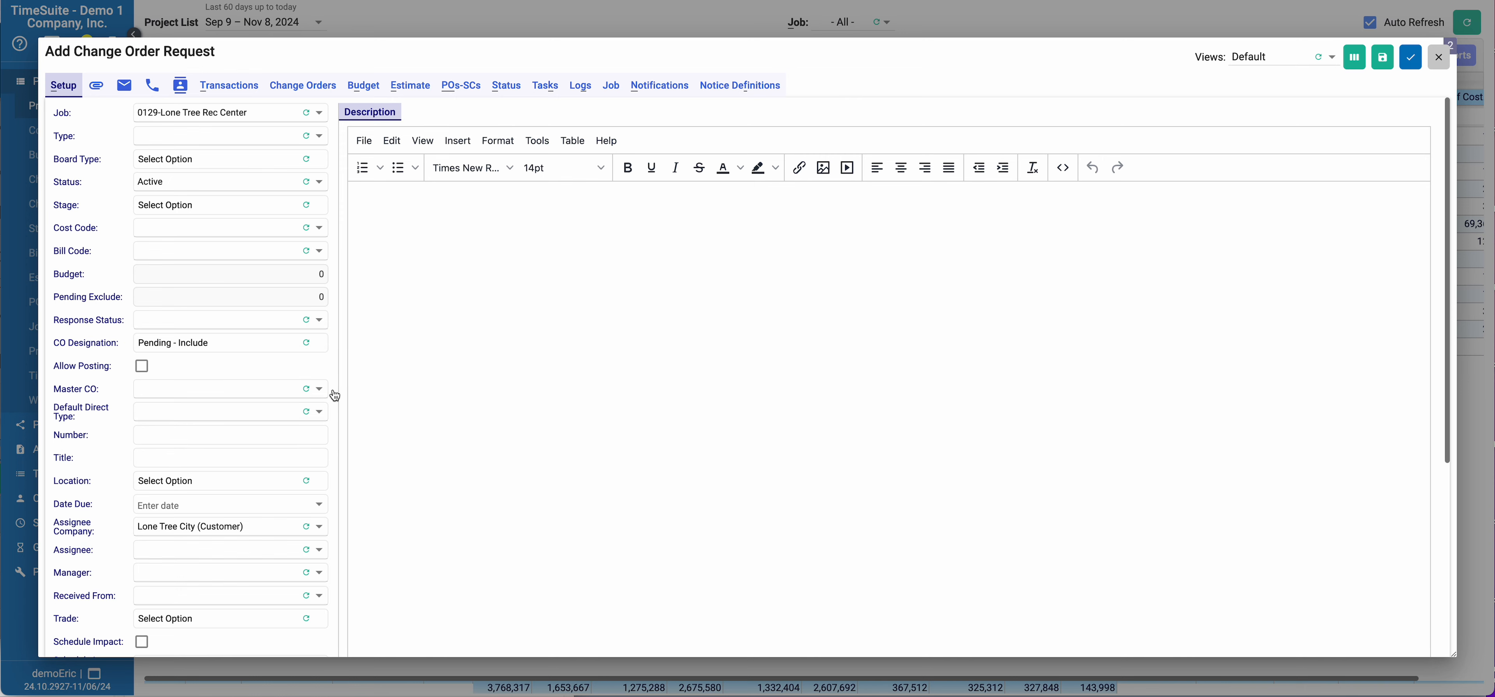
pyautogui.click(1400, 61)
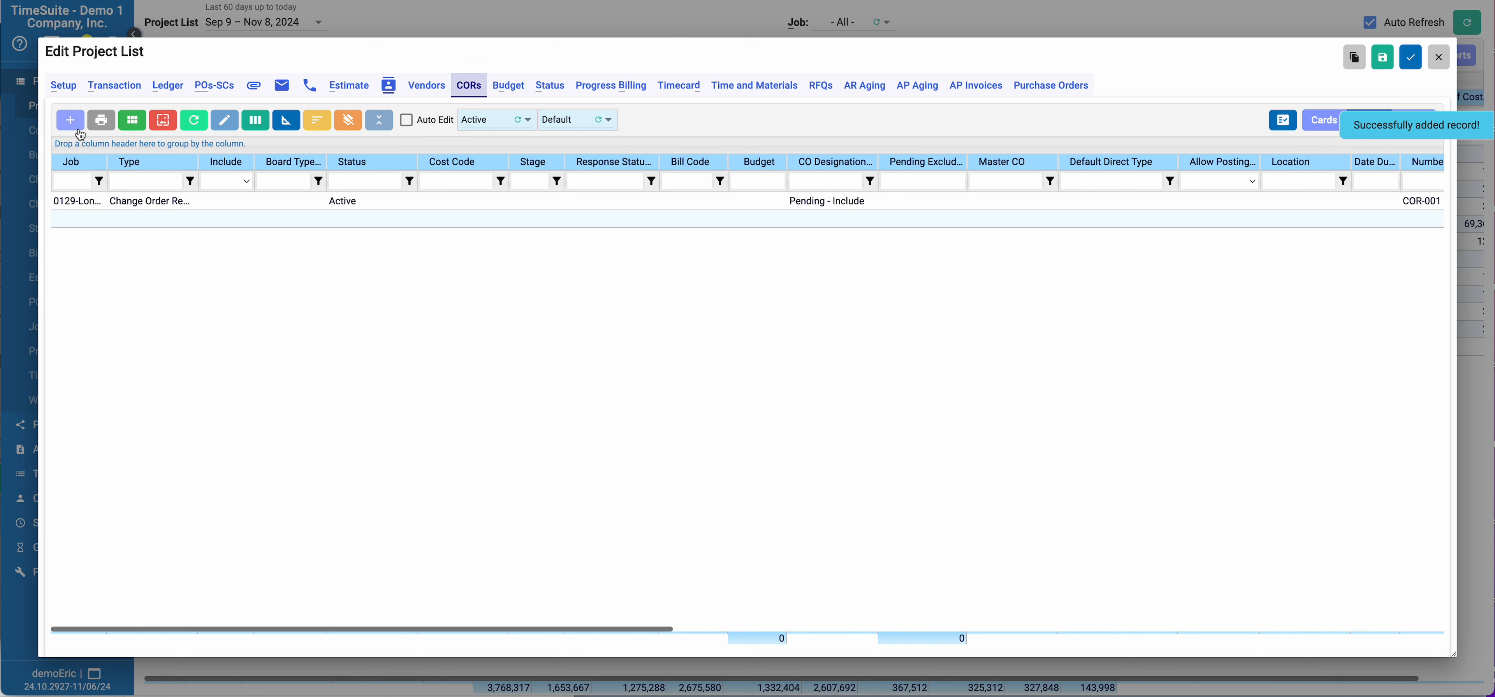
# Step: Add a second change order request, also designated Pending - Include, and save it
pyautogui.click(74, 124)
pyautogui.click(208, 343)
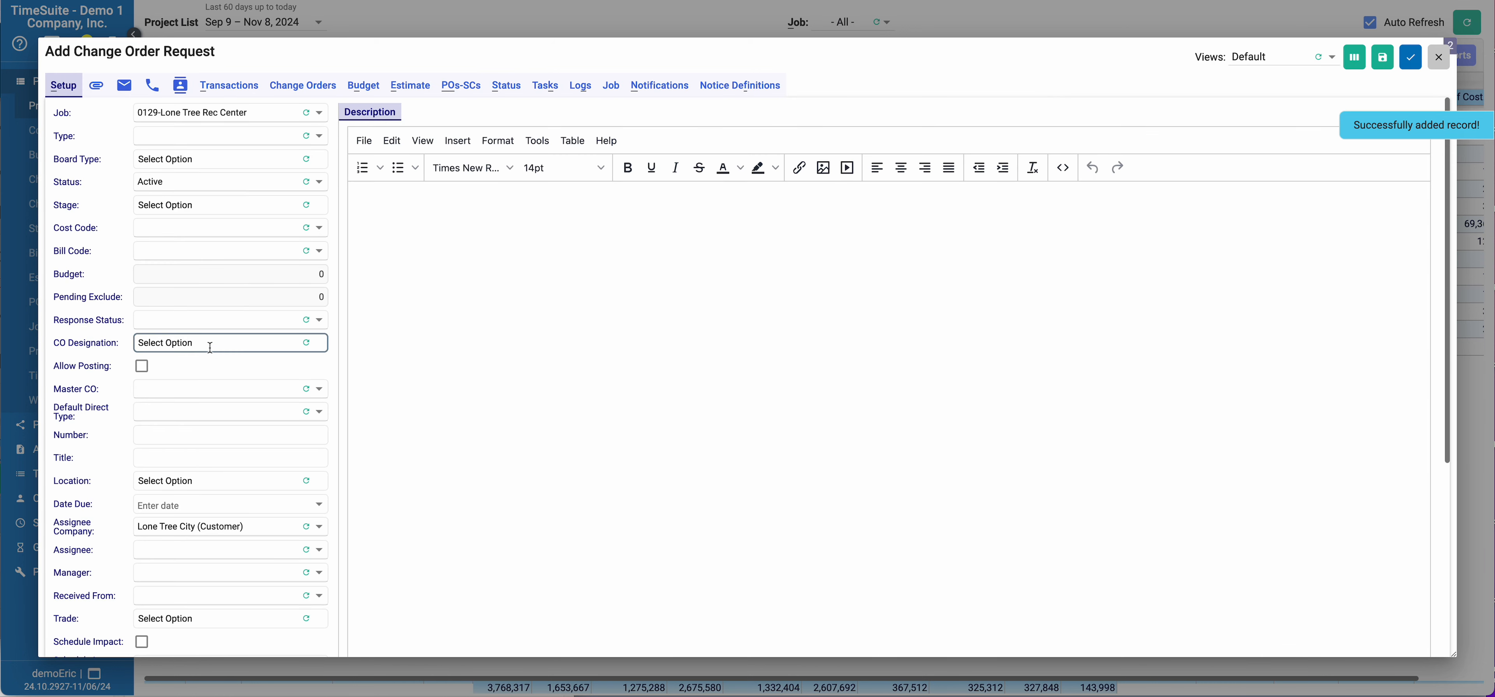
pyautogui.click(187, 436)
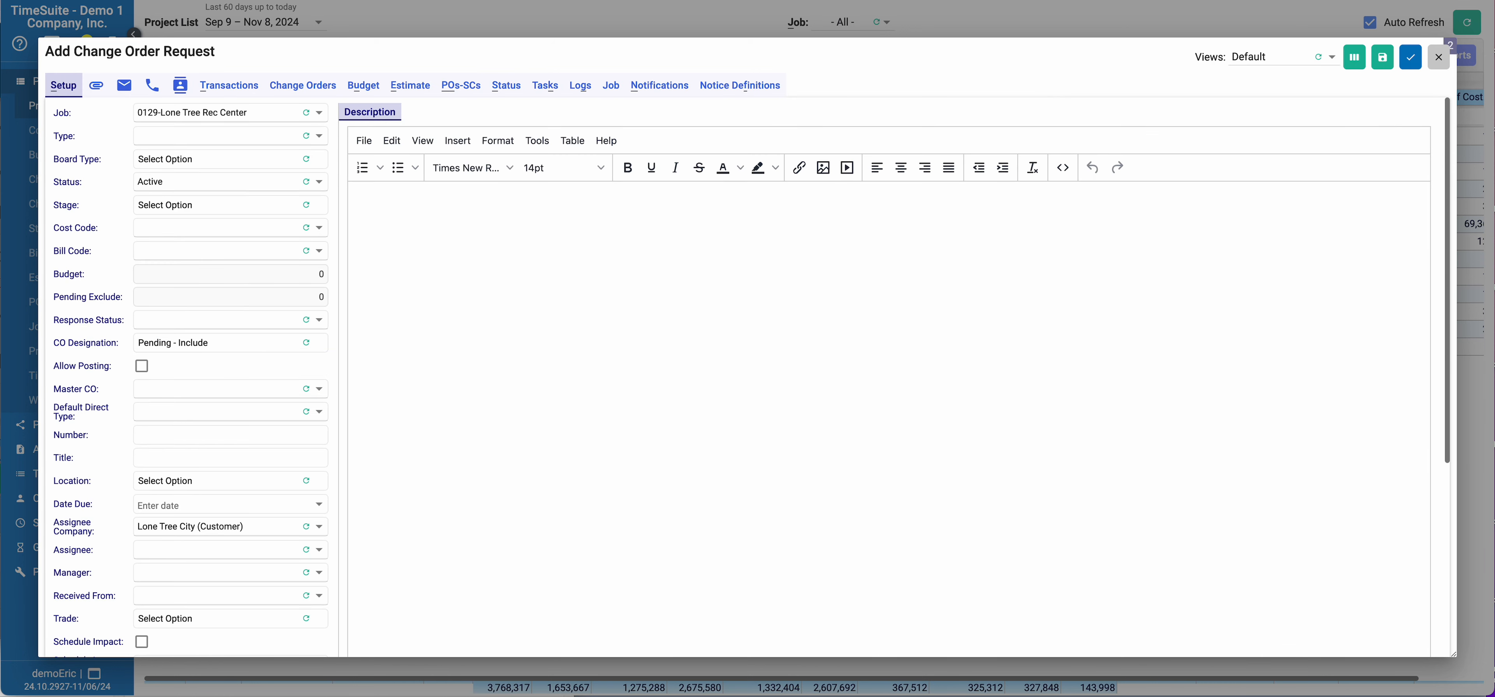
pyautogui.click(1408, 58)
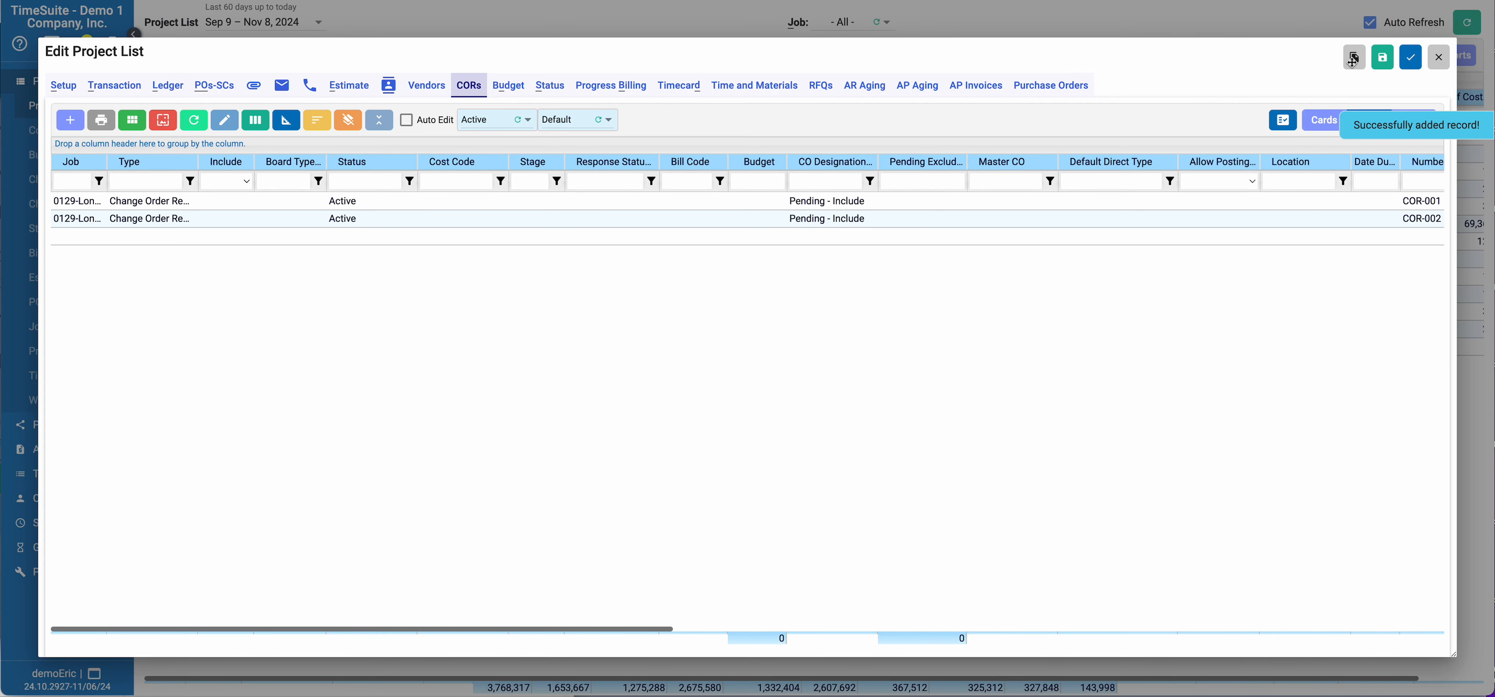
# Step: In the project budget, enter 5,000 under COR-001 and 3,000 under COR-002 for cost code 100, and save the row
pyautogui.click(513, 90)
pyautogui.click(71, 120)
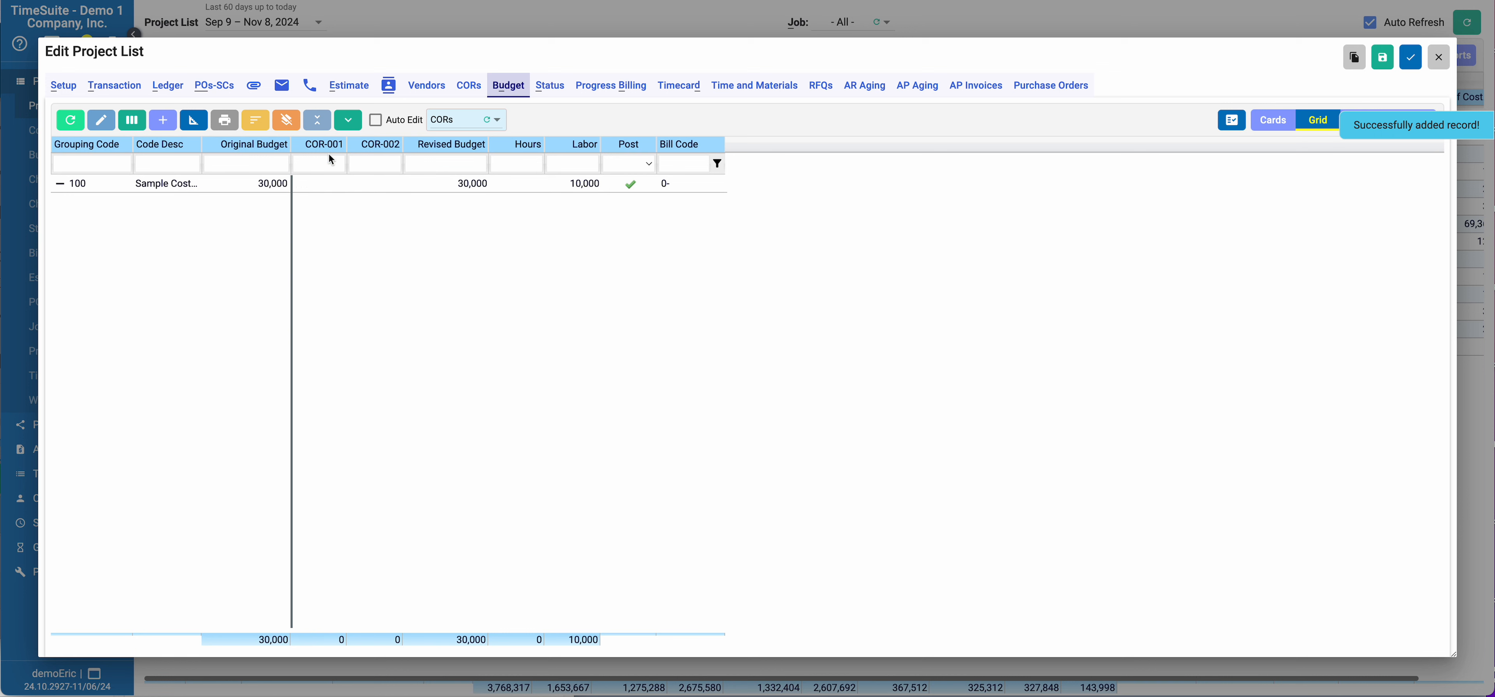
pyautogui.click(328, 184)
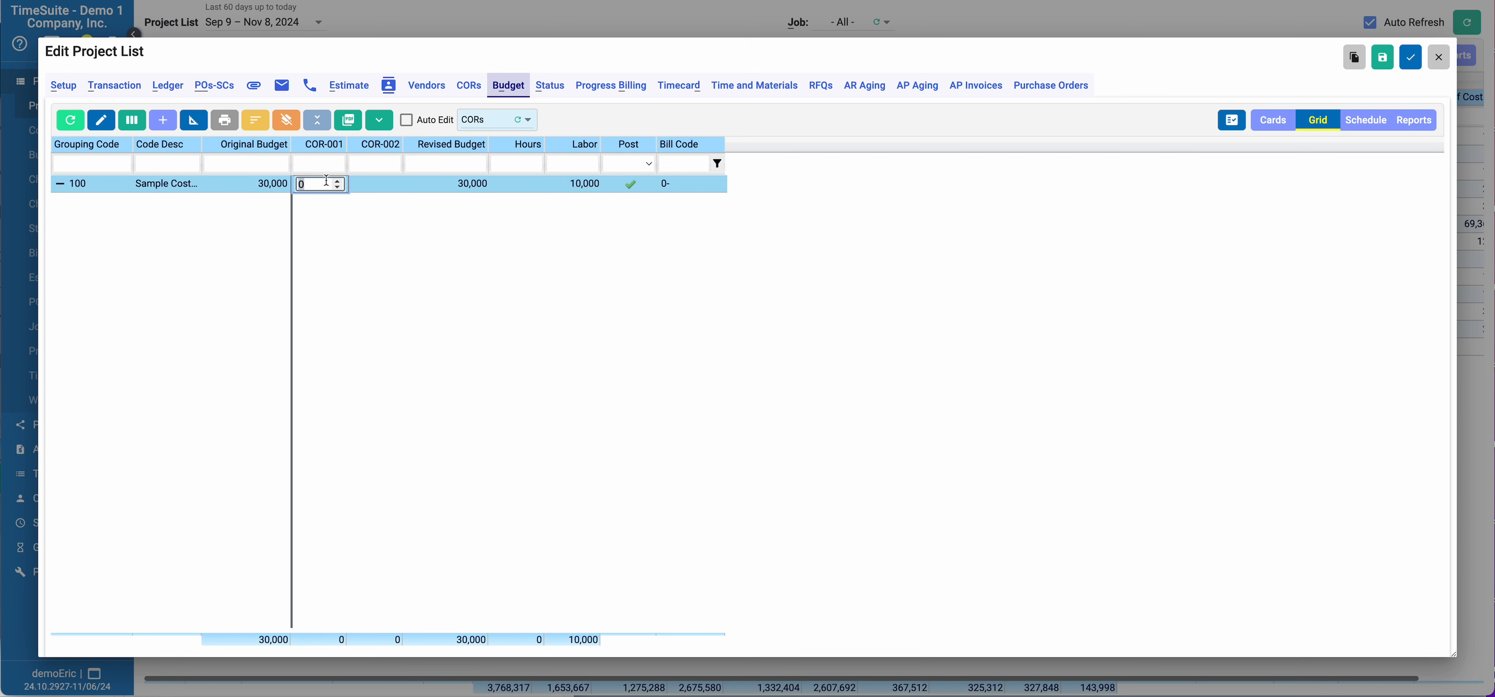
pyautogui.write('5,000')
pyautogui.press('Tab')
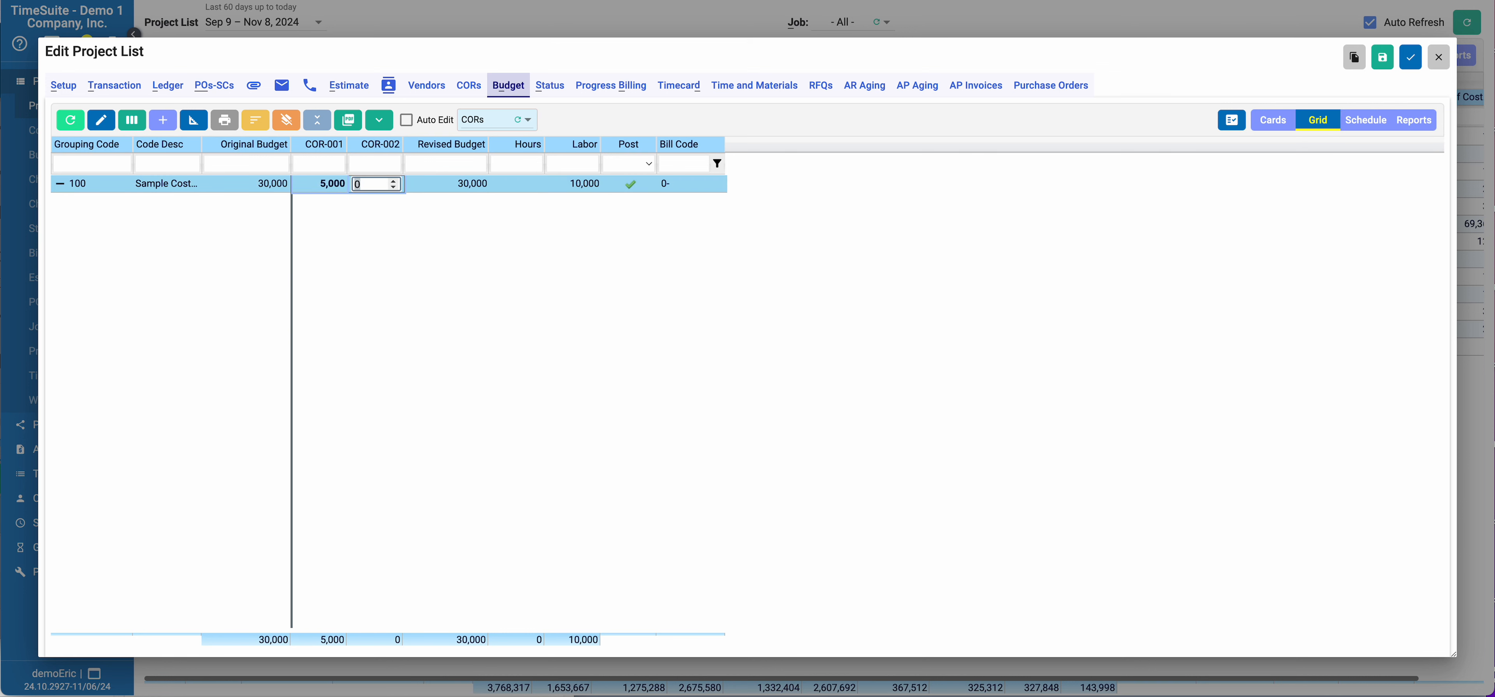
pyautogui.press('Tab')
pyautogui.press('Tab')
pyautogui.press('Tab')
pyautogui.press('Tab')
pyautogui.press('Tab')
pyautogui.press('Tab')
pyautogui.press('Tab')
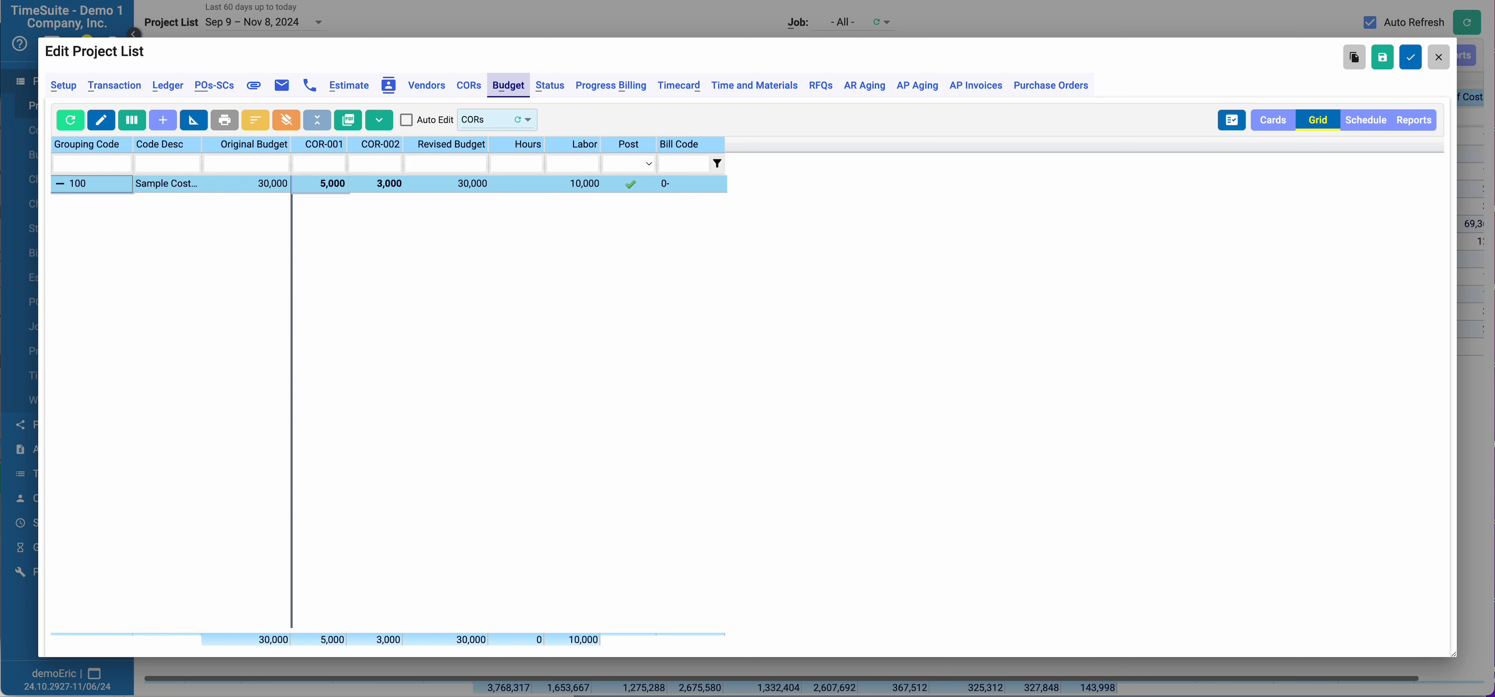
pyautogui.press('Return')
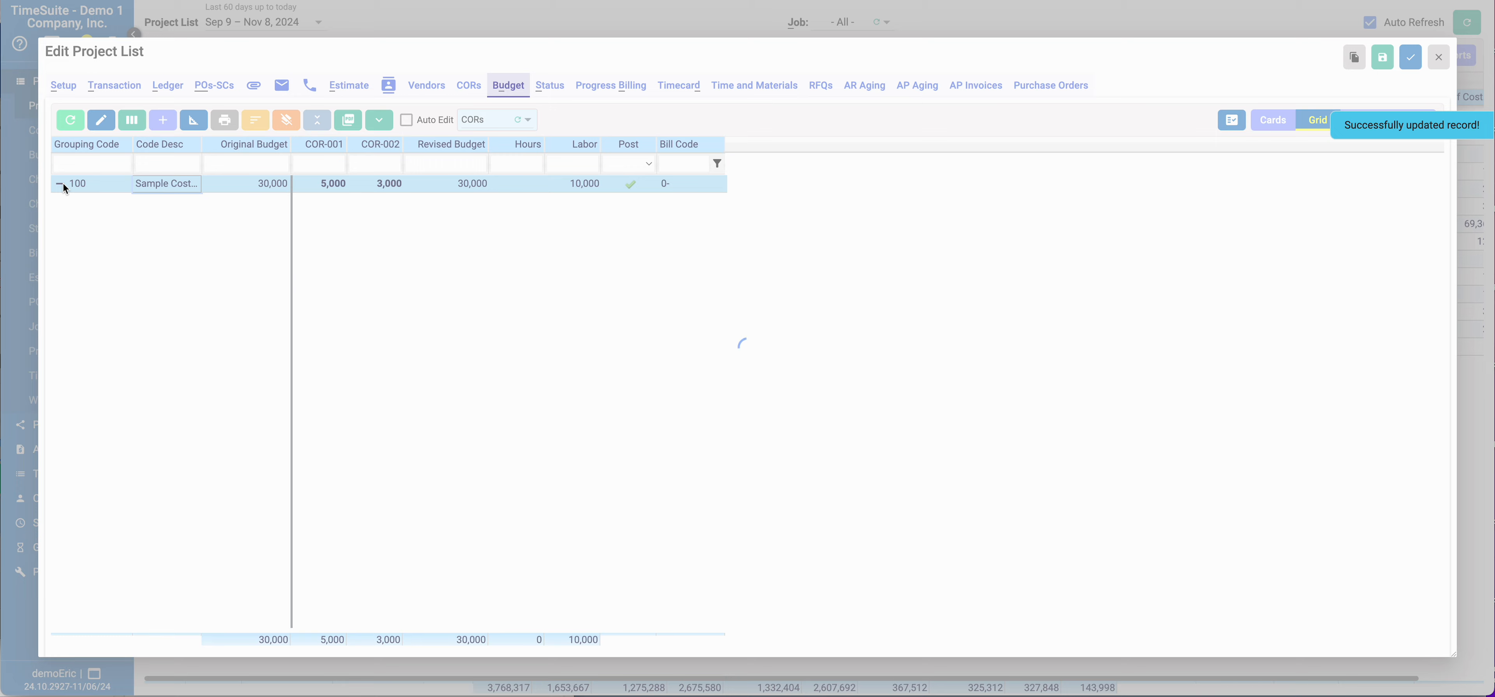
# Step: Enable posting for both change order lines under cost code 100
pyautogui.click(371, 216)
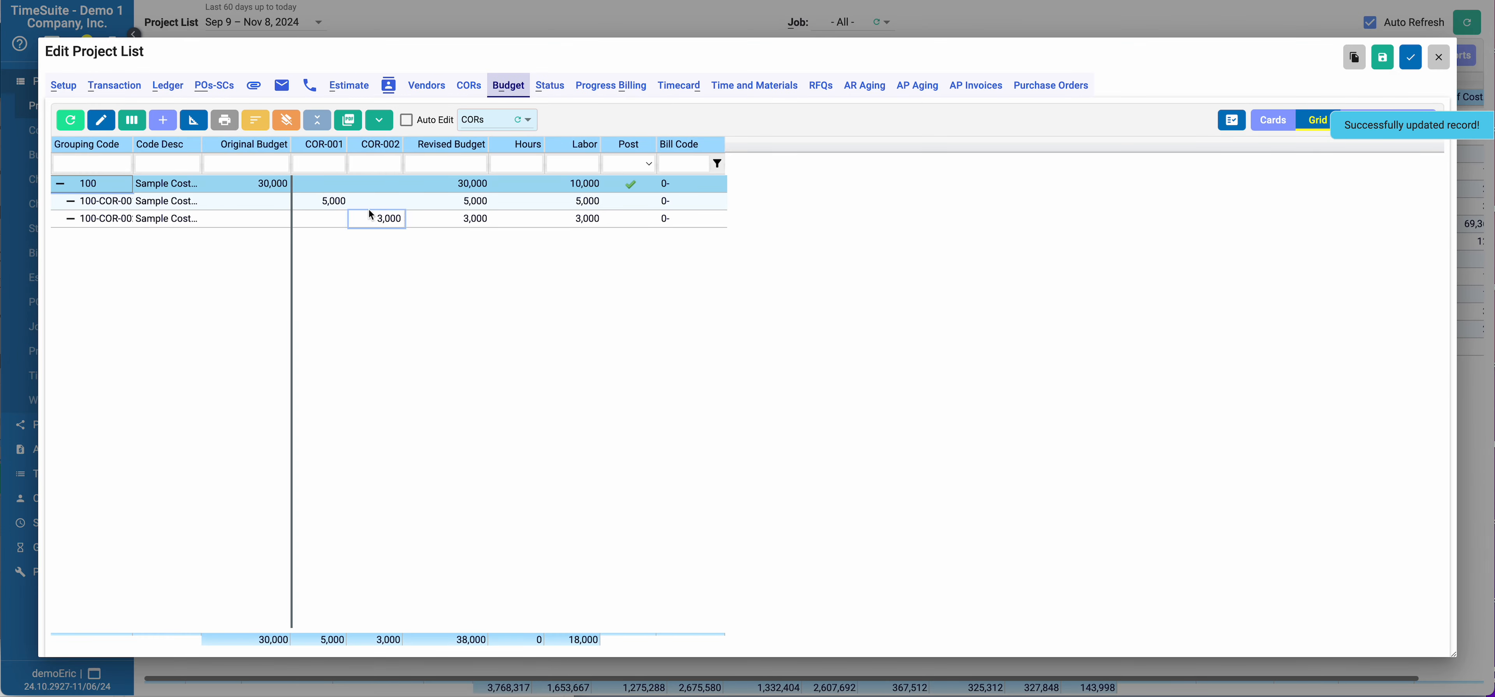
pyautogui.click(631, 204)
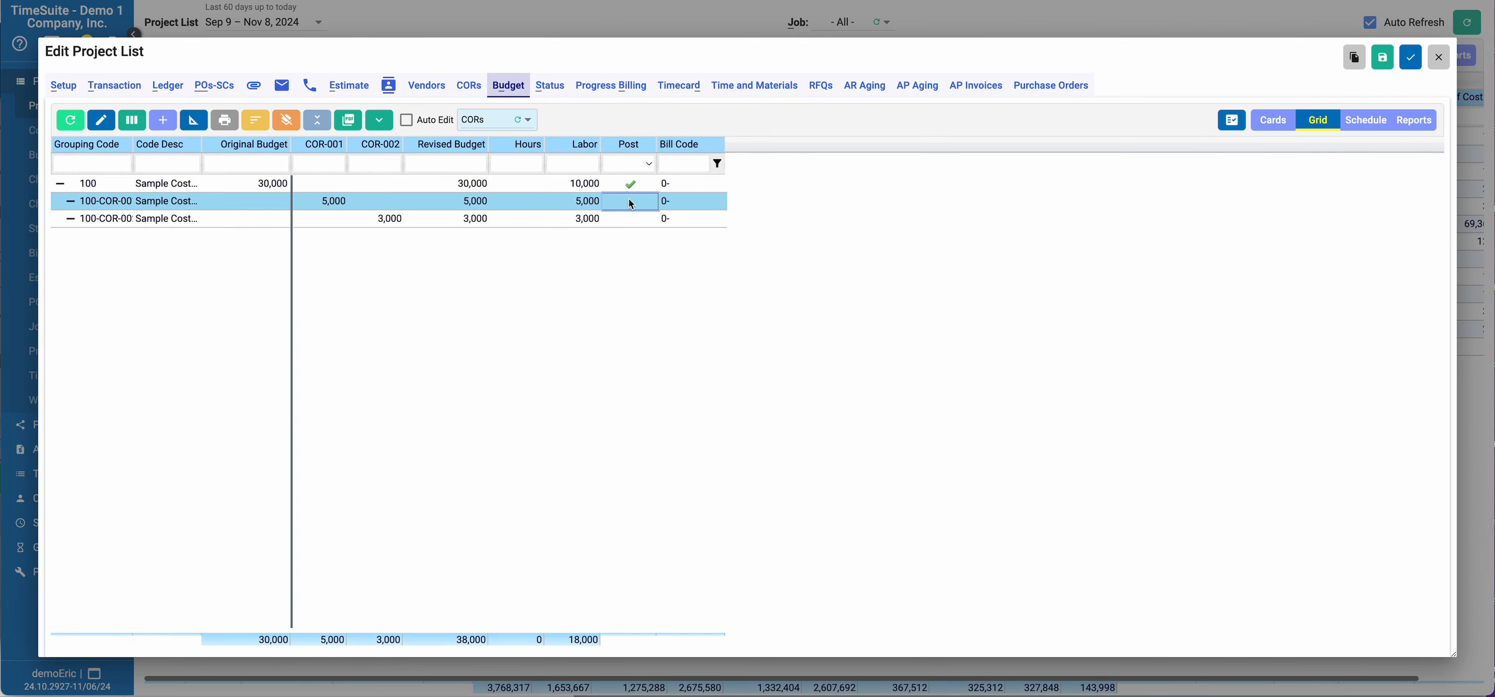
pyautogui.click(632, 221)
pyautogui.click(631, 224)
pyautogui.click(675, 201)
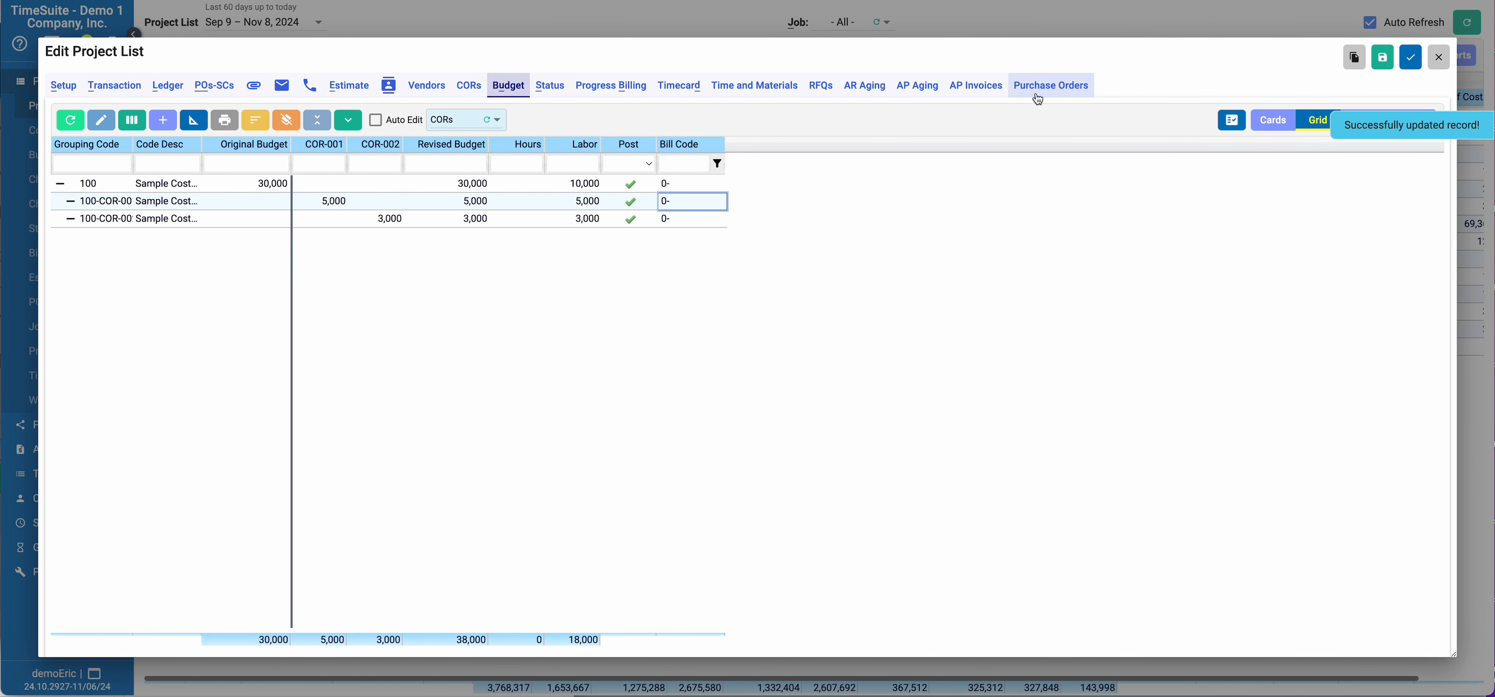
# Step: Start a purchase order for the project with vendor All City Tile (Subcontractor) and an amount of 20,000
pyautogui.click(1051, 85)
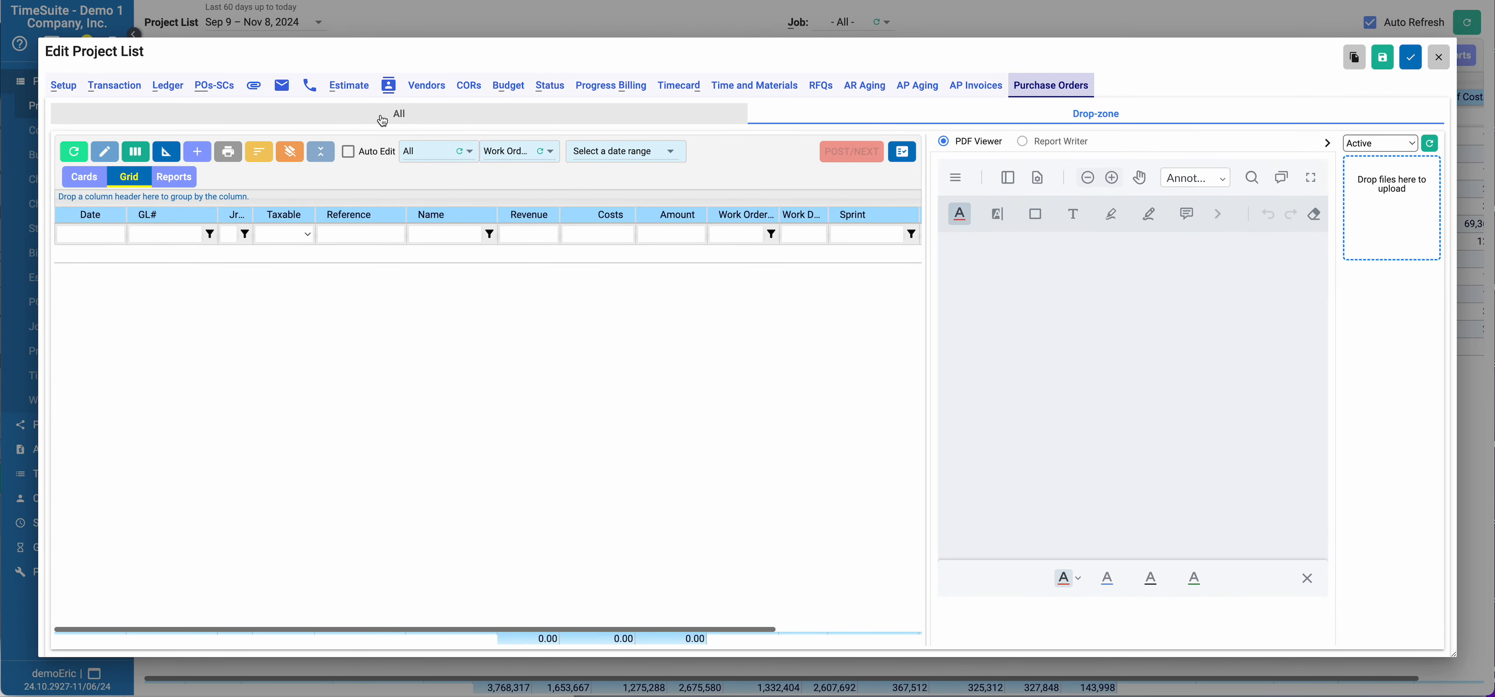
pyautogui.click(198, 151)
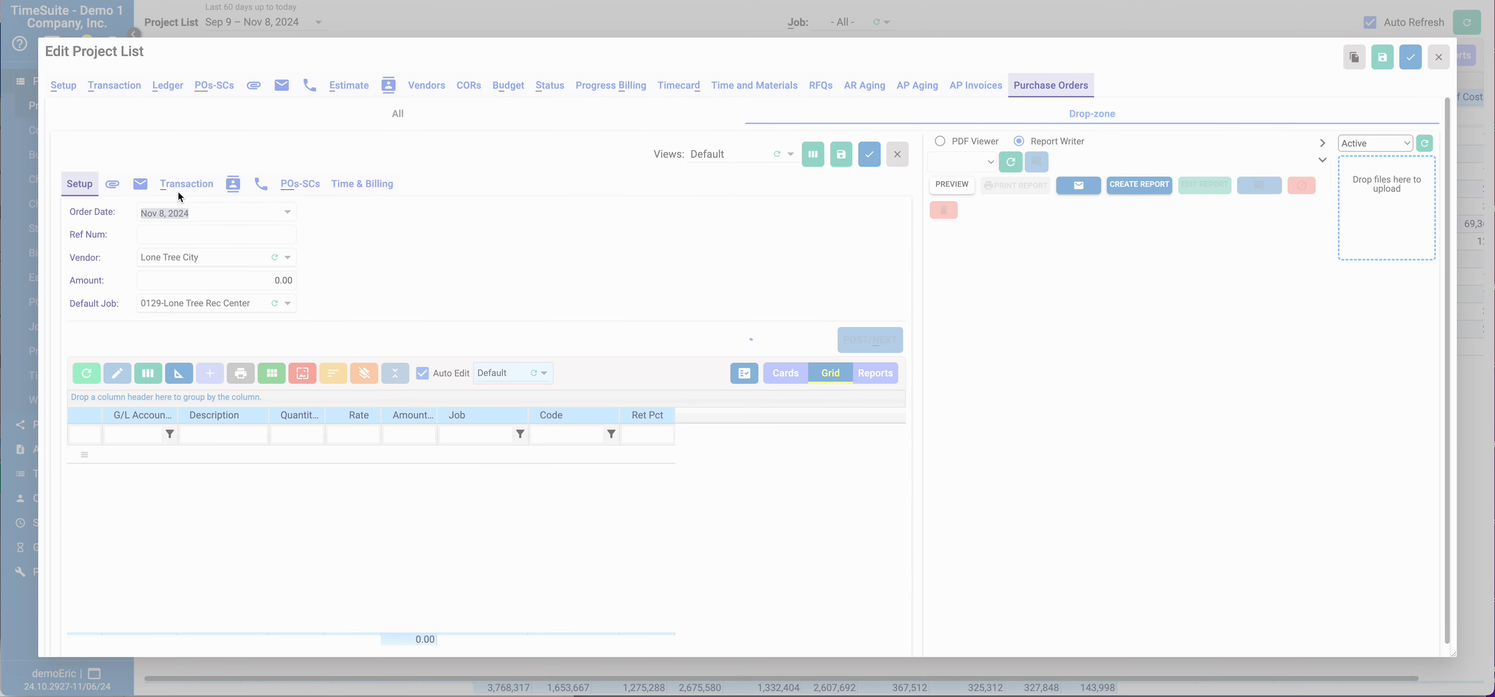
pyautogui.press('Tab')
pyautogui.press('Tab')
pyautogui.write('All City Tile (Subcontractor)')
pyautogui.press('Tab')
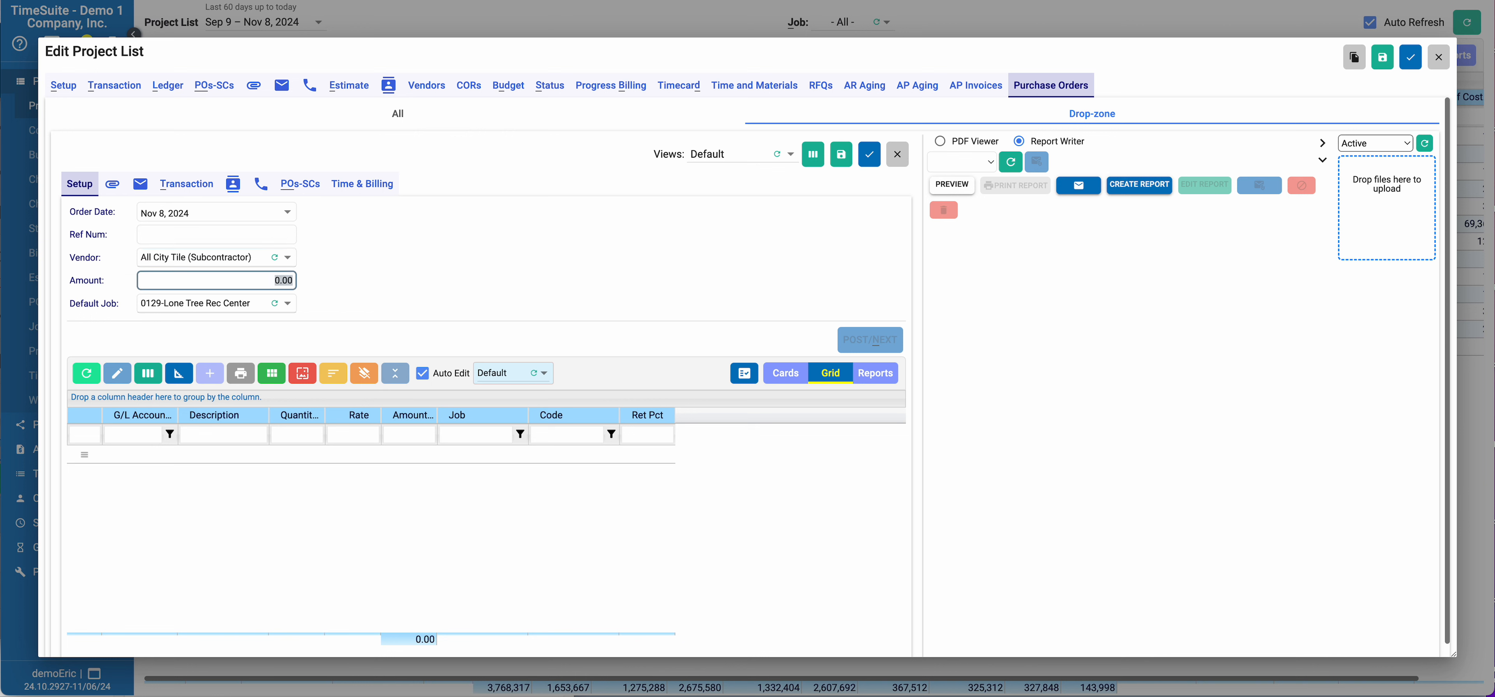
pyautogui.write('20000')
pyautogui.press('Tab')
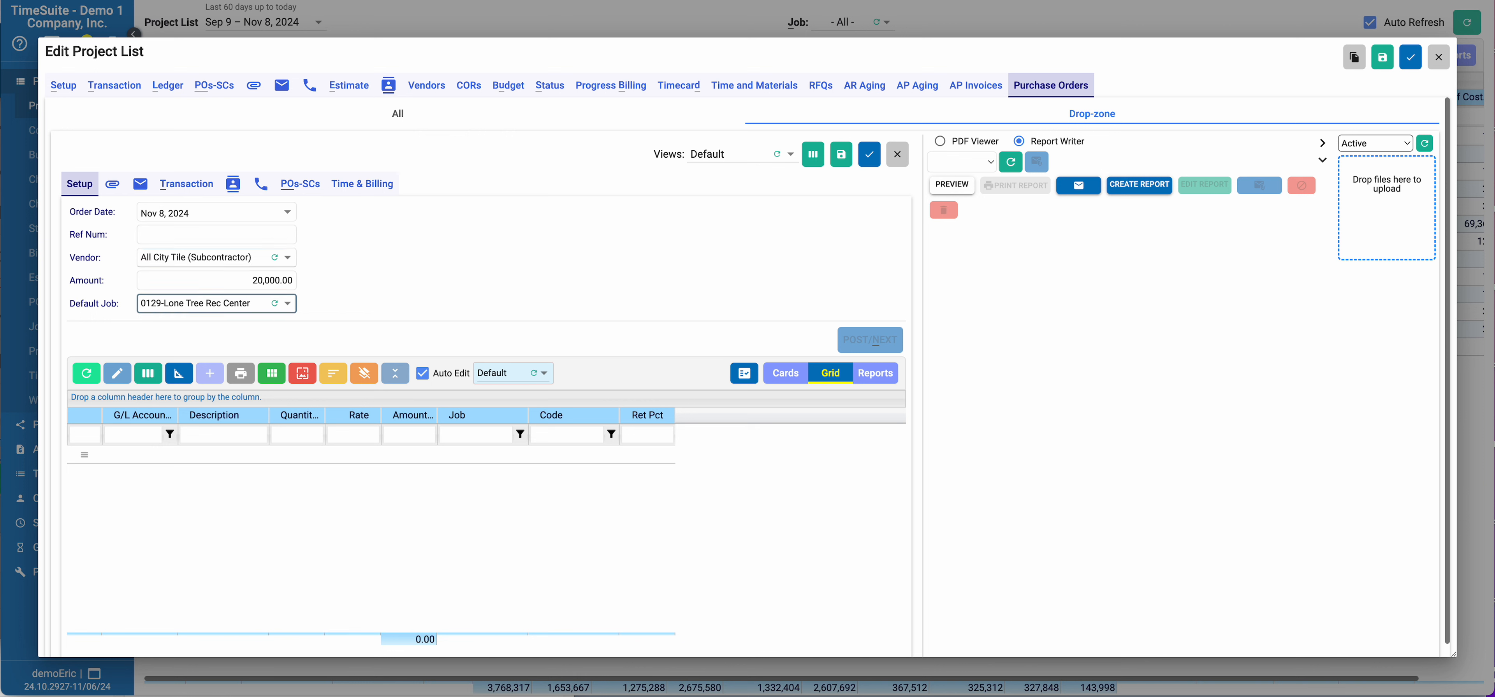
# Step: Add a Materials line of 20,000 to the purchase order for the Lone Tree Rec Center job, with cost code 100 and Ret Pct 10
pyautogui.press('Tab')
pyautogui.press('Tab')
pyautogui.press('Tab')
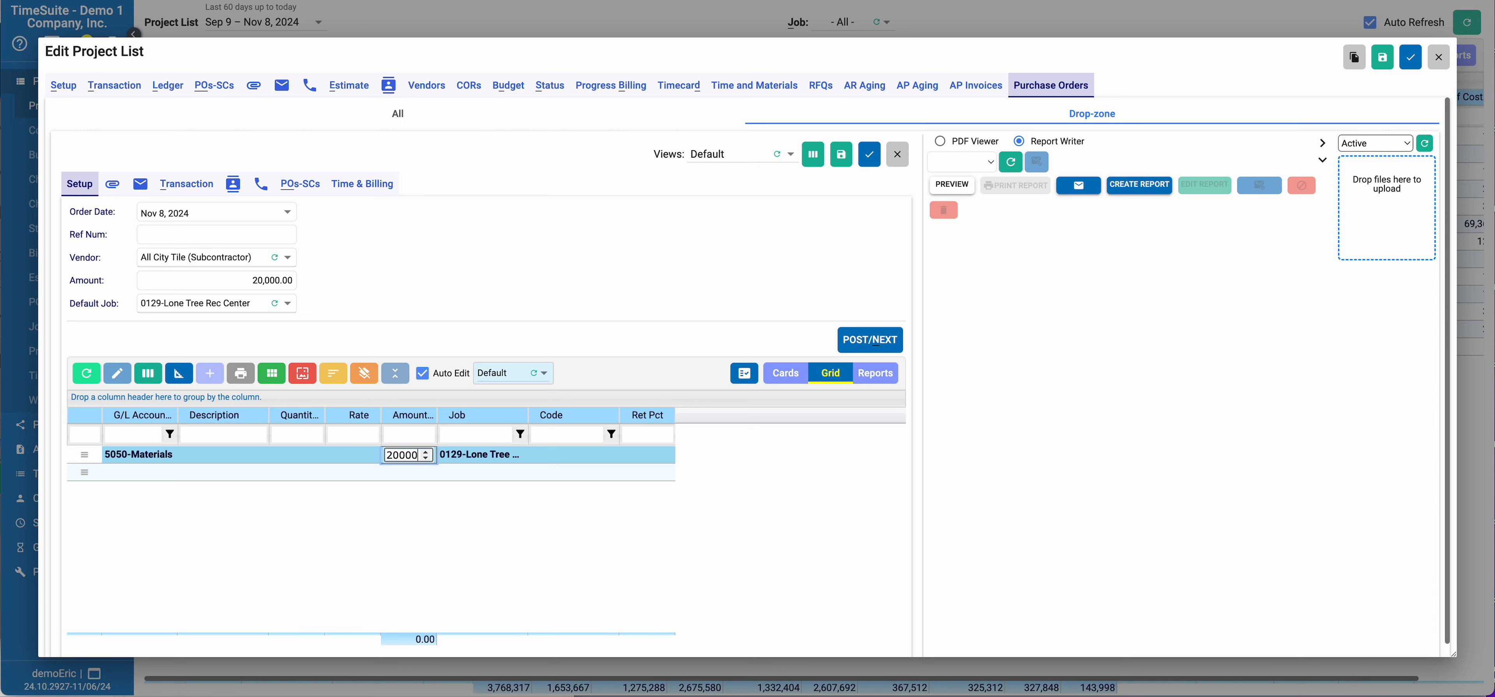
pyautogui.press('Tab')
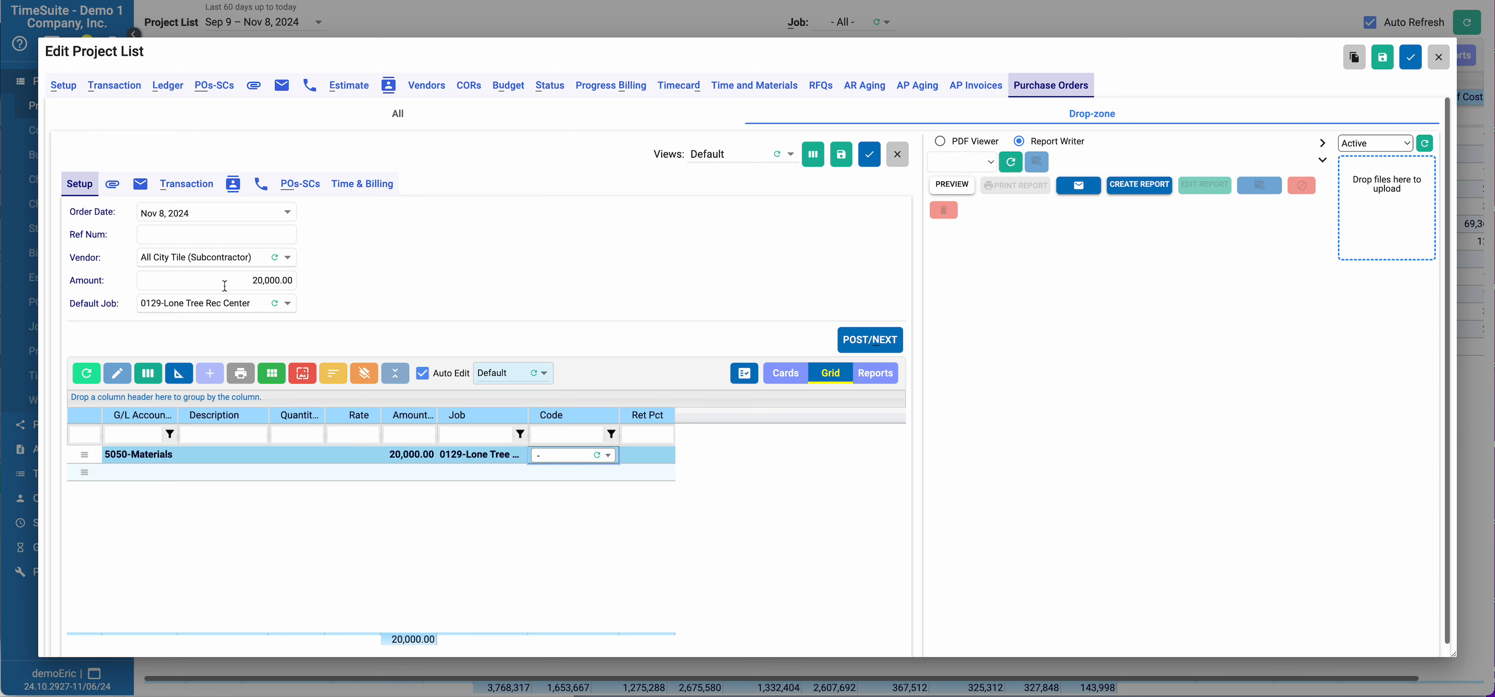
pyautogui.click(555, 454)
pyautogui.click(566, 546)
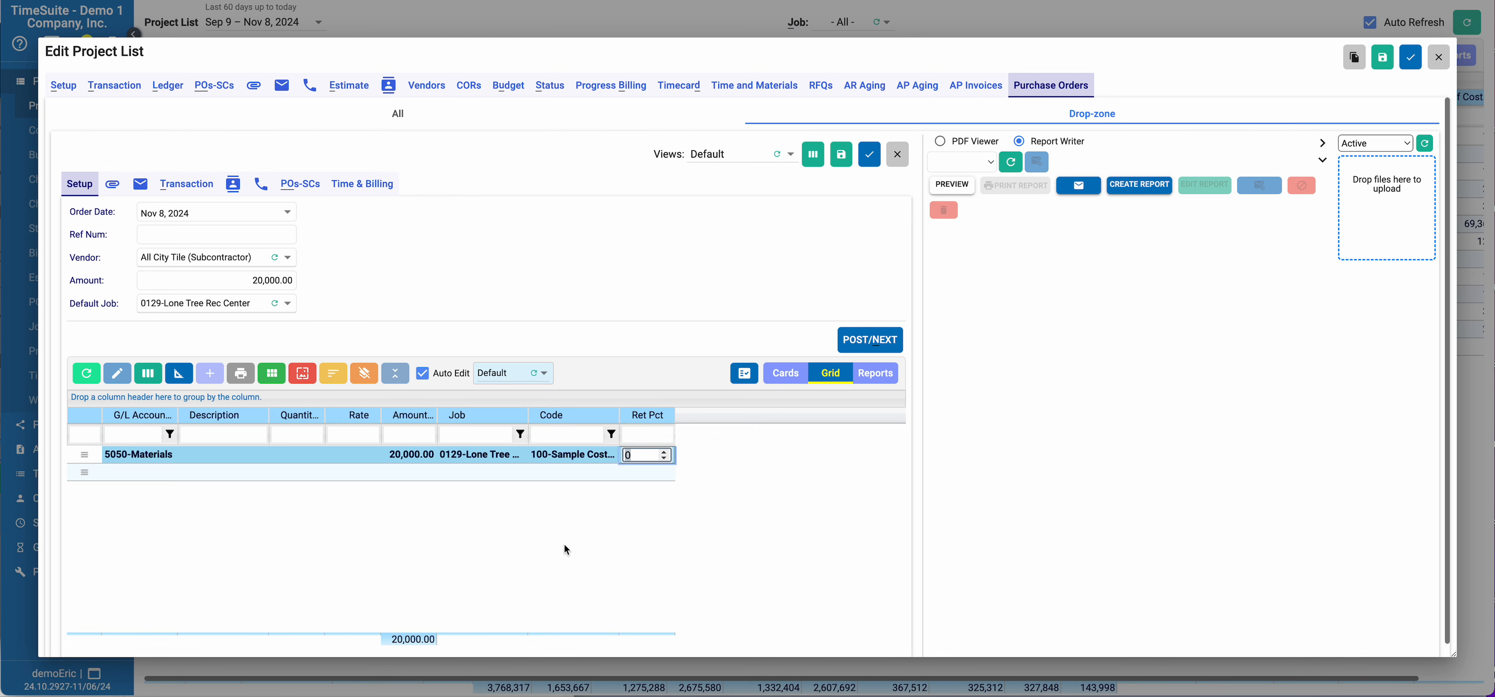
pyautogui.press('Tab')
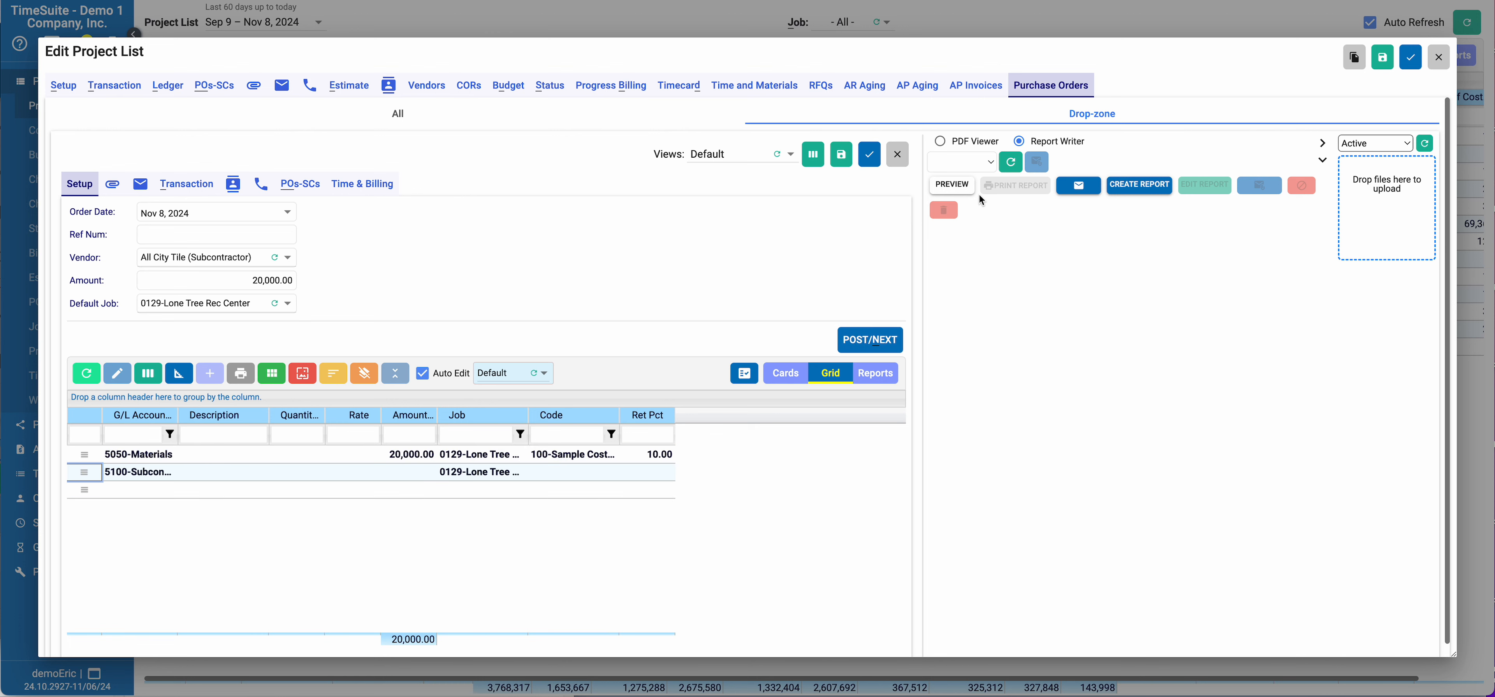
# Step: Choose the PO 1 report and print the purchase order as PDF to Downloads under the name TimeSuite, replacing the existing file
pyautogui.click(980, 169)
pyautogui.click(957, 180)
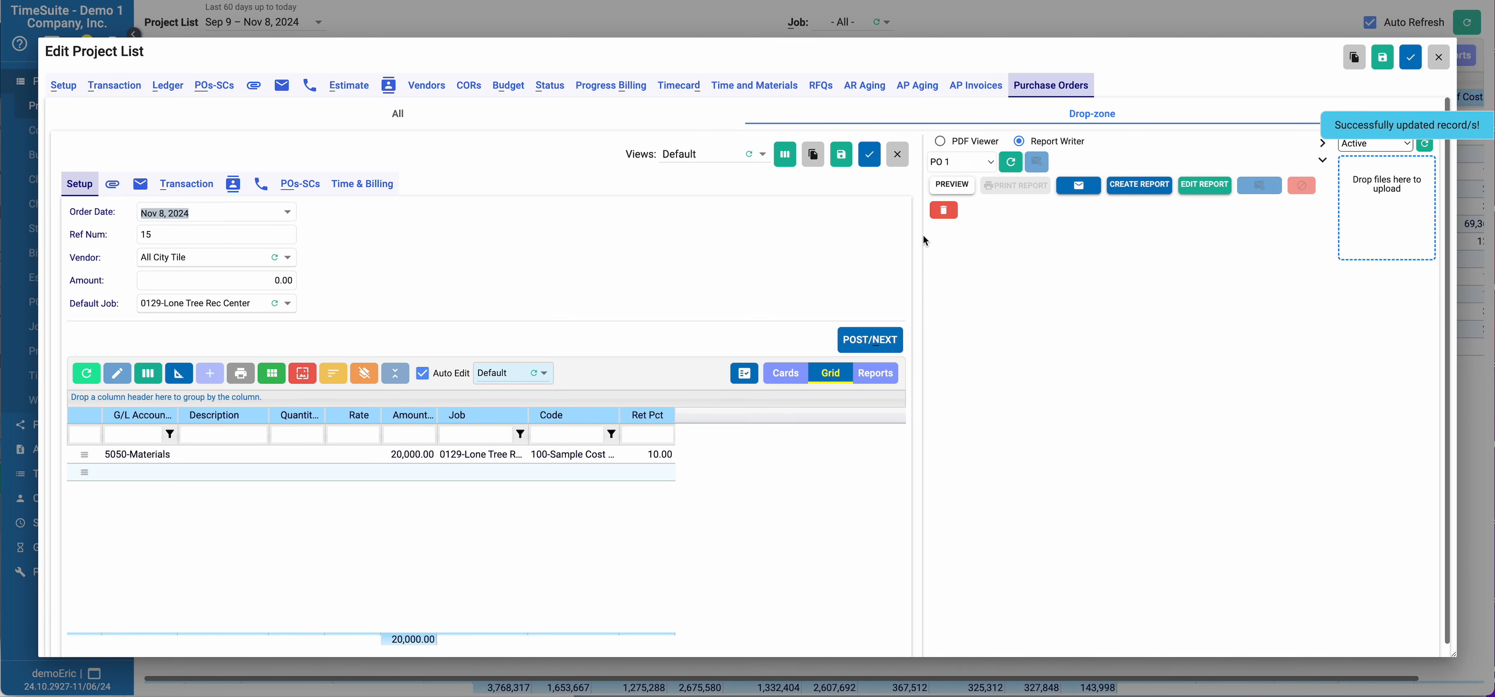
pyautogui.click(1321, 161)
pyautogui.click(1007, 361)
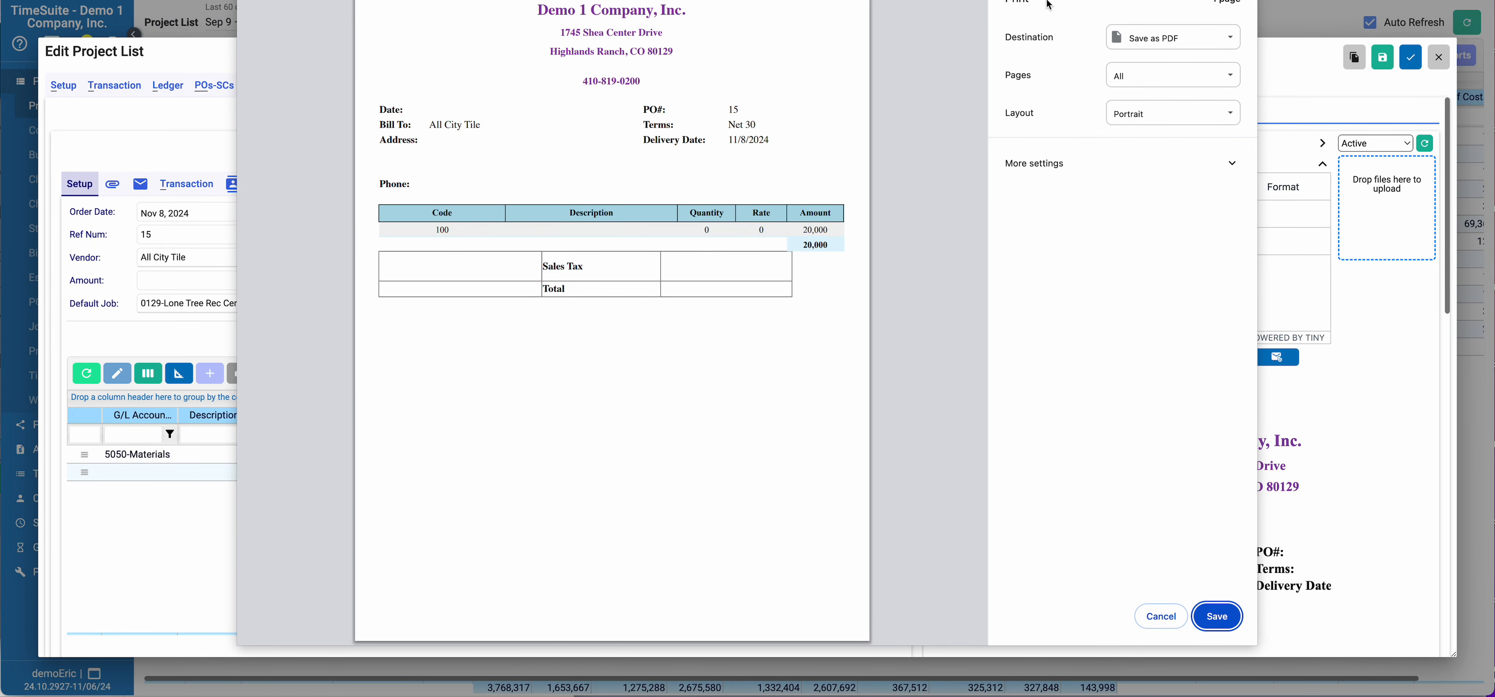
pyautogui.click(1217, 616)
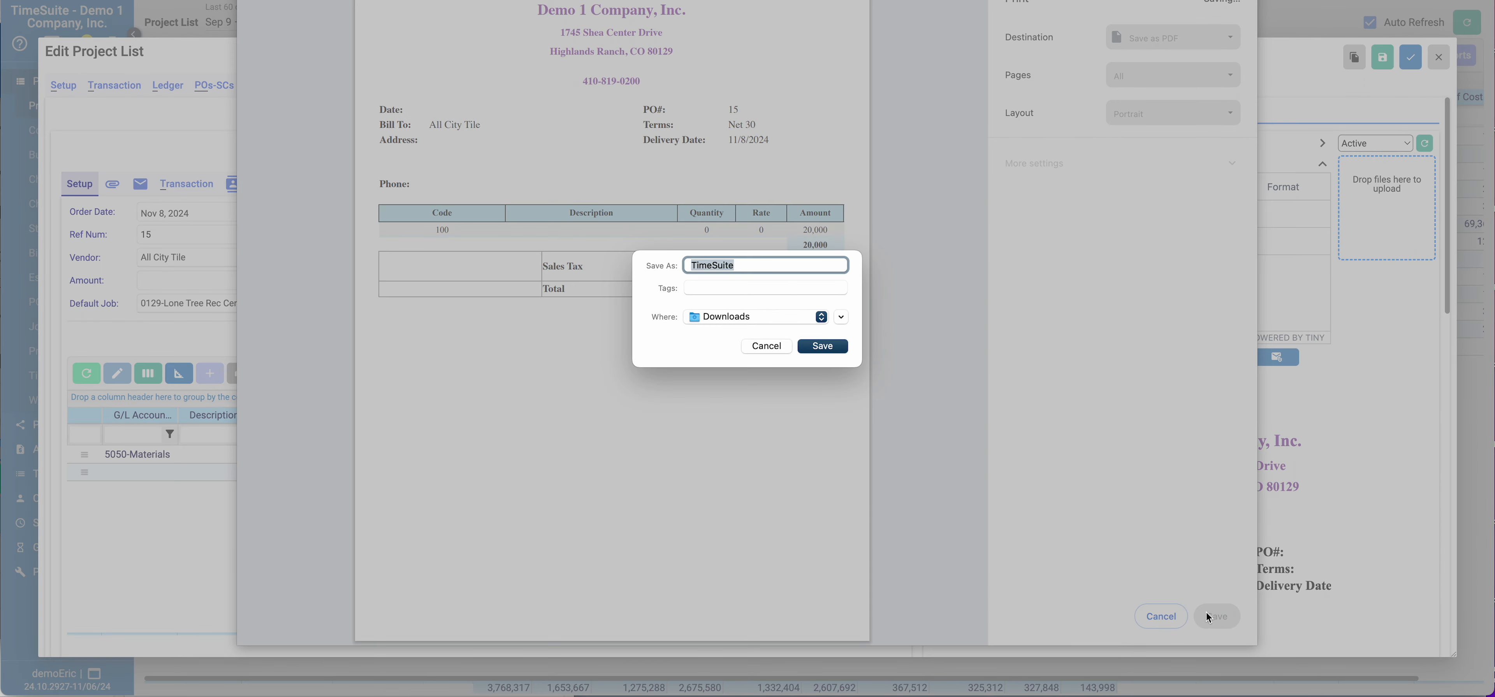
pyautogui.click(836, 350)
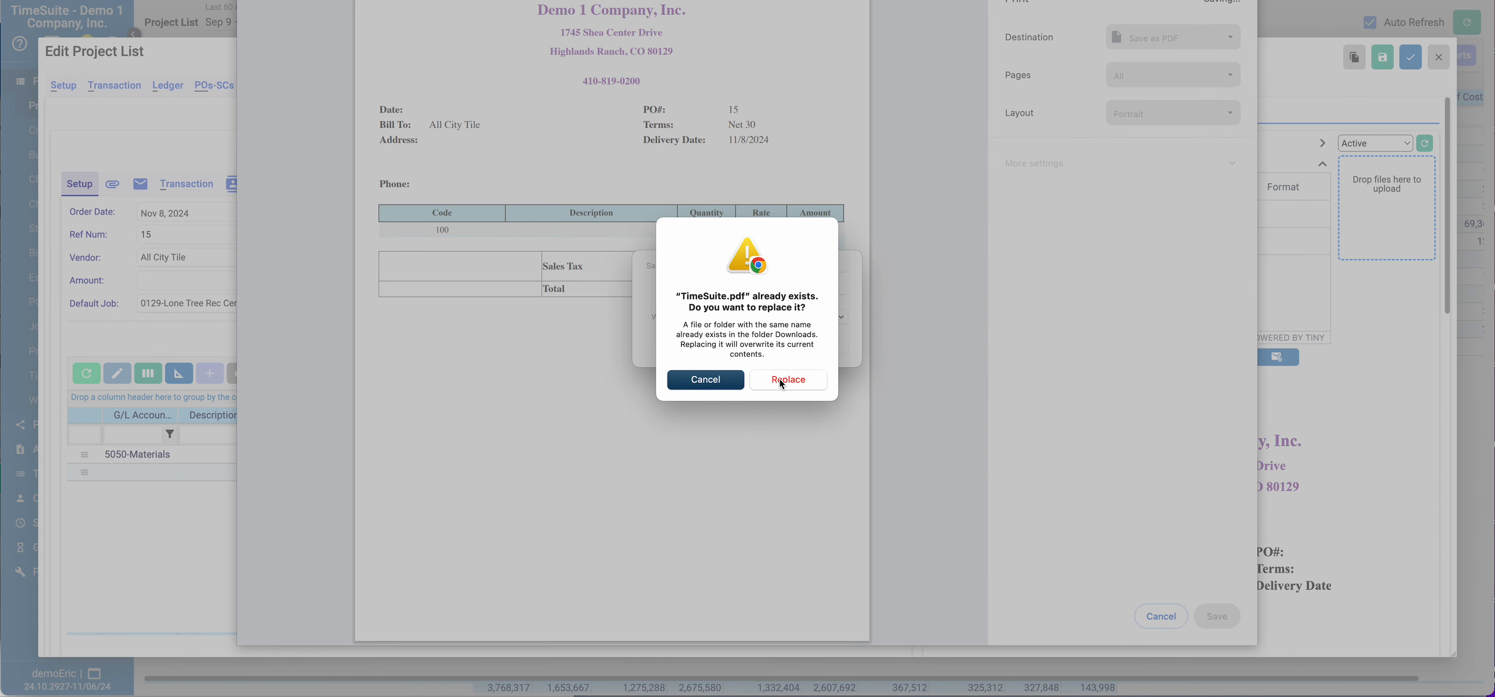
pyautogui.click(780, 378)
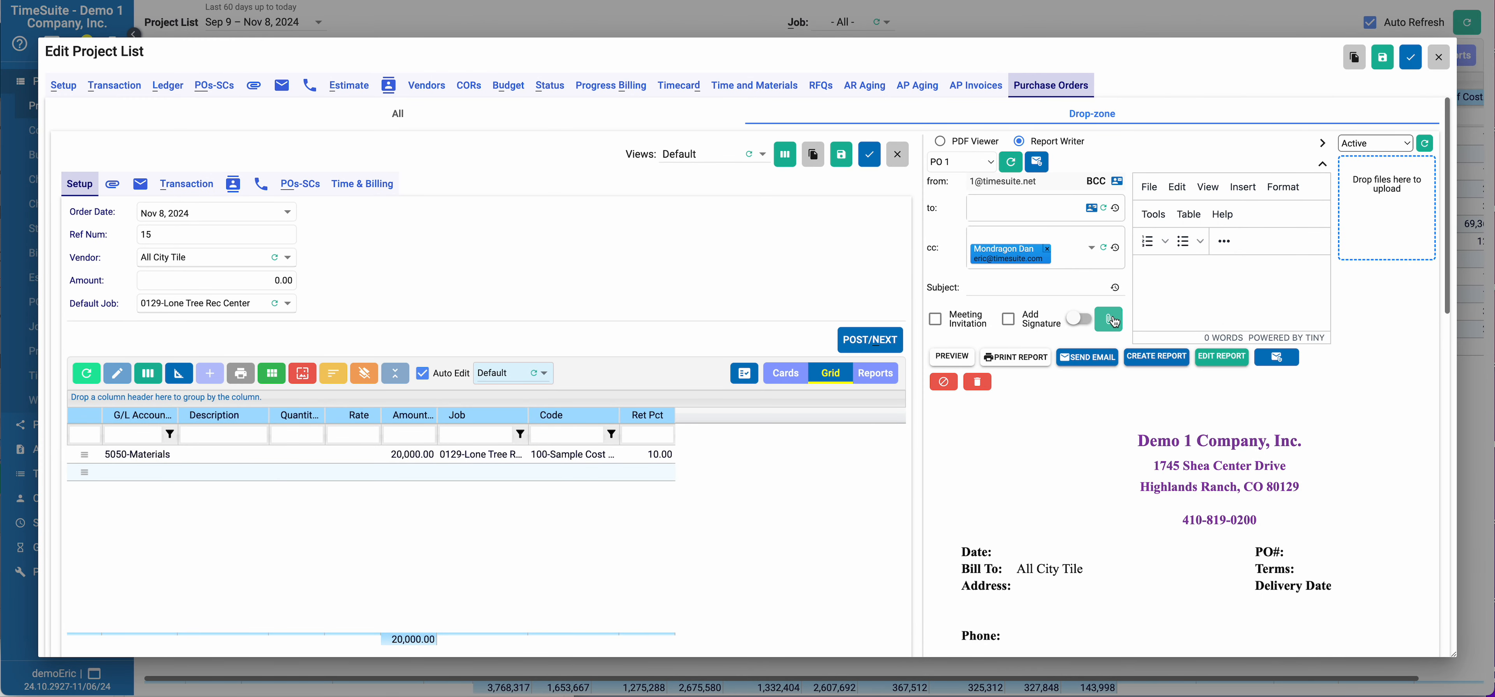
# Step: Email the purchase order with (1) TimeSuite.pdf attached, the subject PO and no CC recipient to the Employee contact
pyautogui.click(1047, 408)
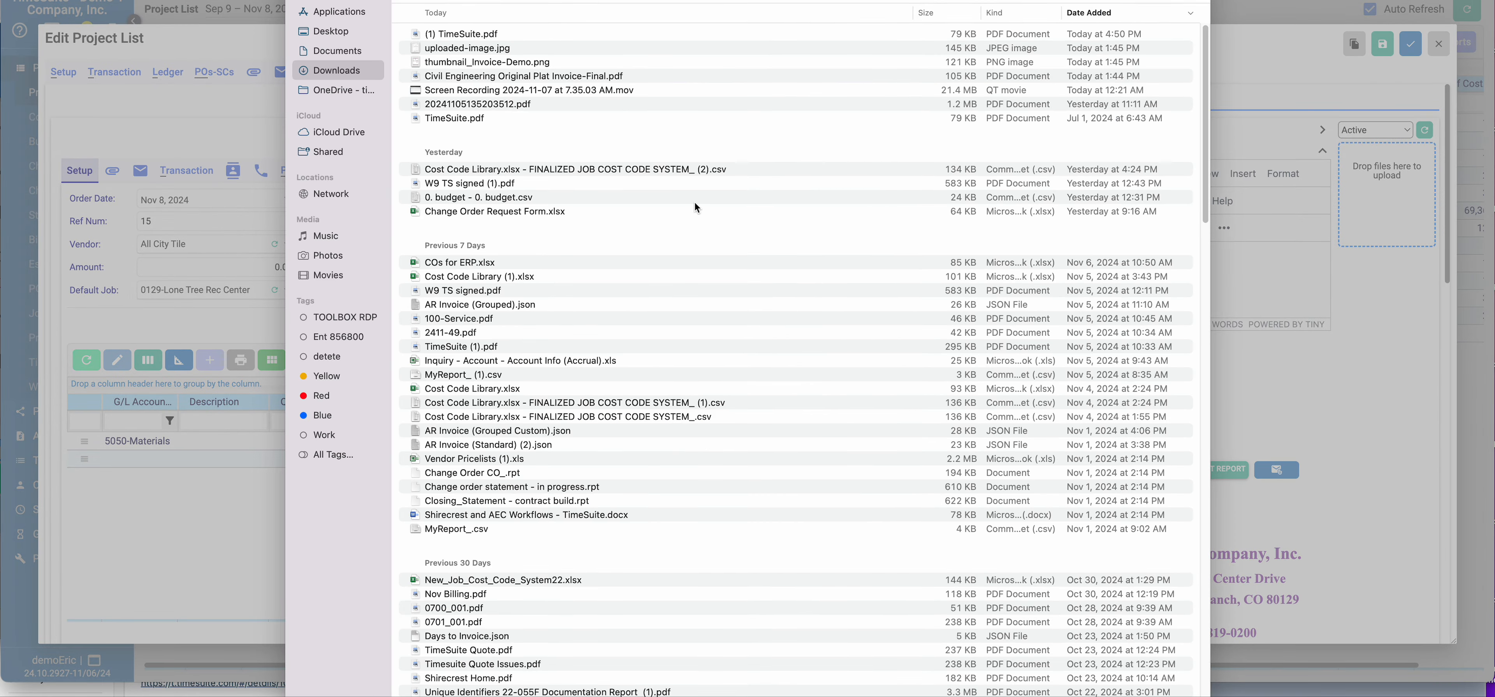
pyautogui.doubleClick(460, 35)
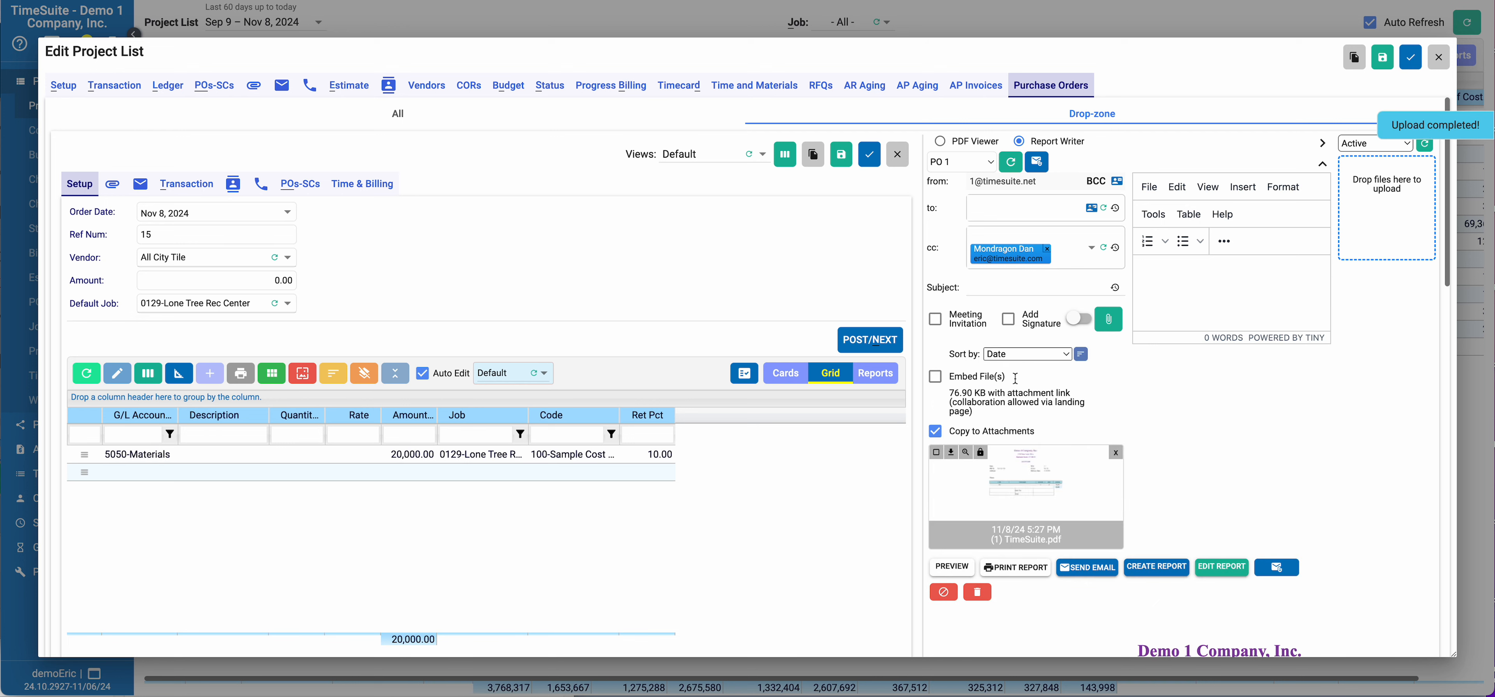
pyautogui.click(986, 287)
pyautogui.click(1046, 248)
pyautogui.click(1040, 209)
pyautogui.write('e')
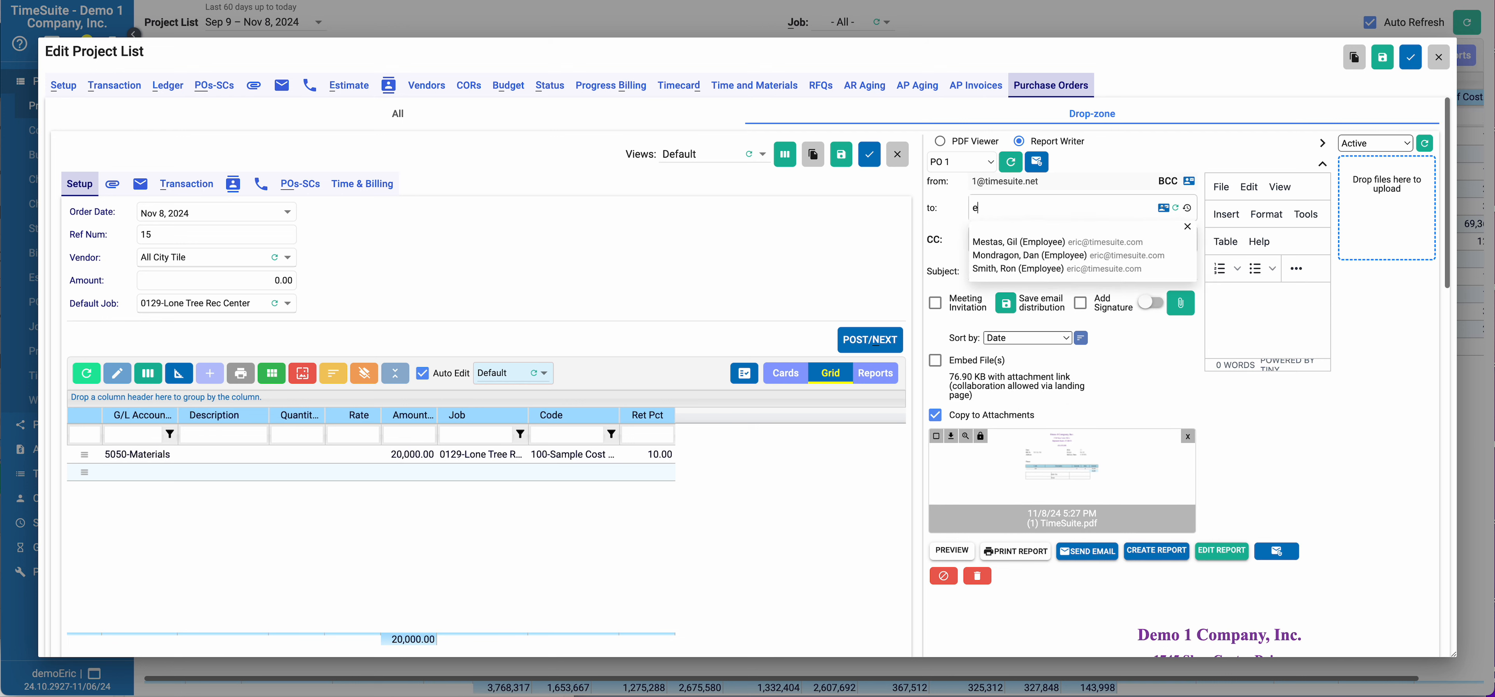
pyautogui.click(1031, 271)
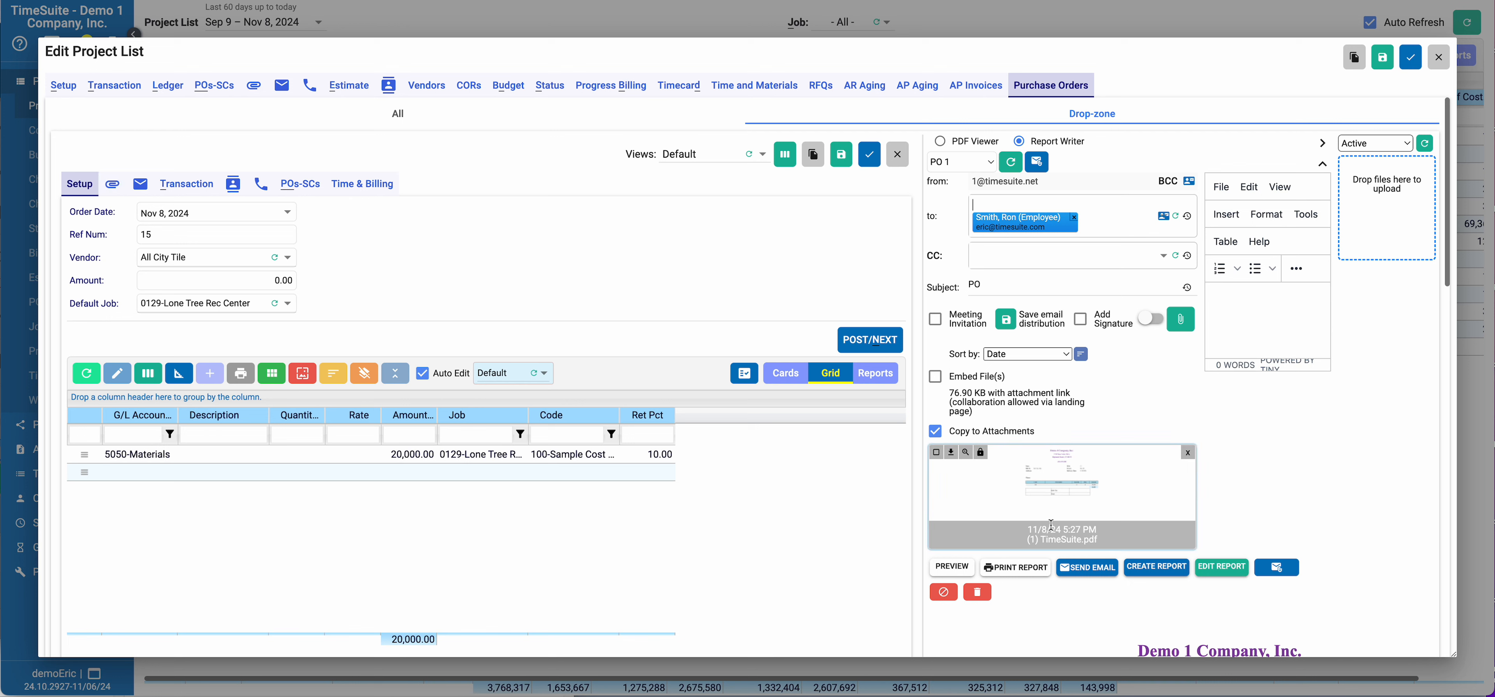
pyautogui.click(1089, 570)
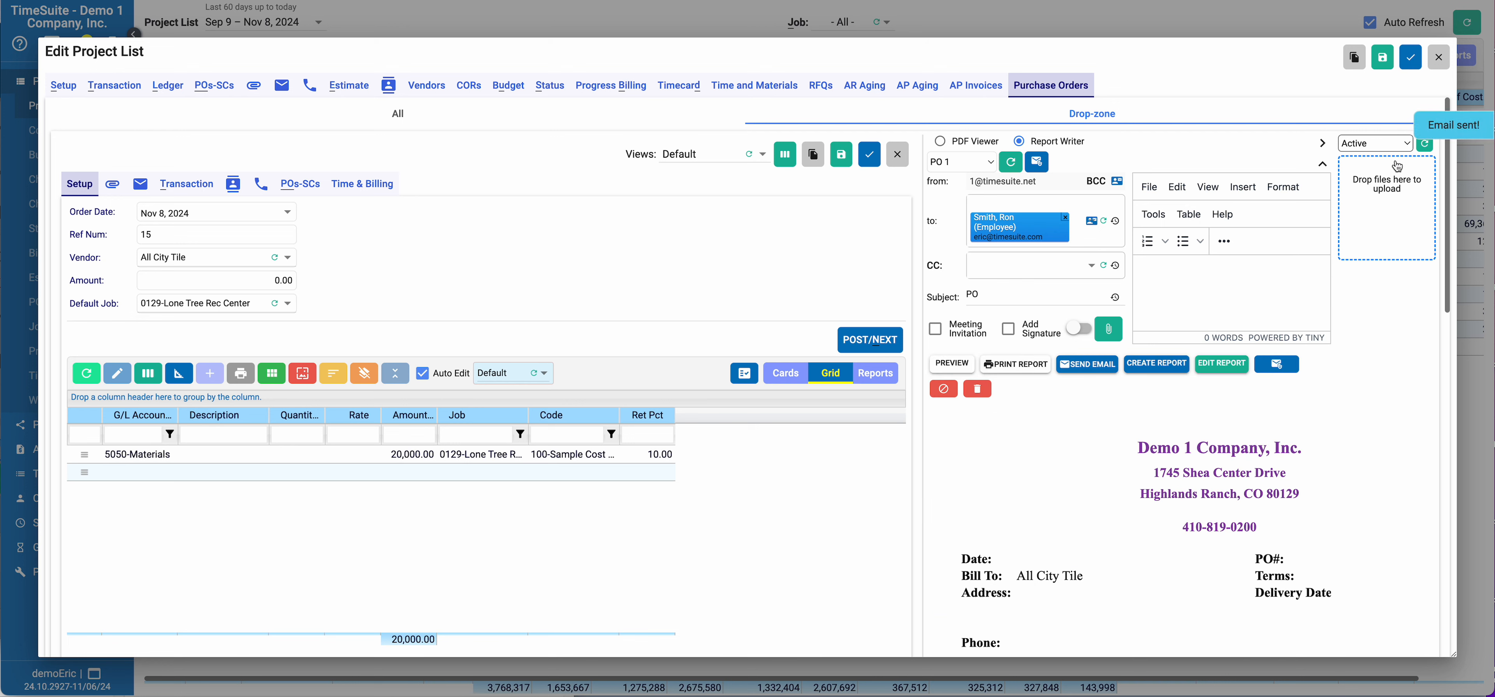
# Step: Review the PDF stored in the purchase order's attachments and the sent message in its email log
pyautogui.click(114, 185)
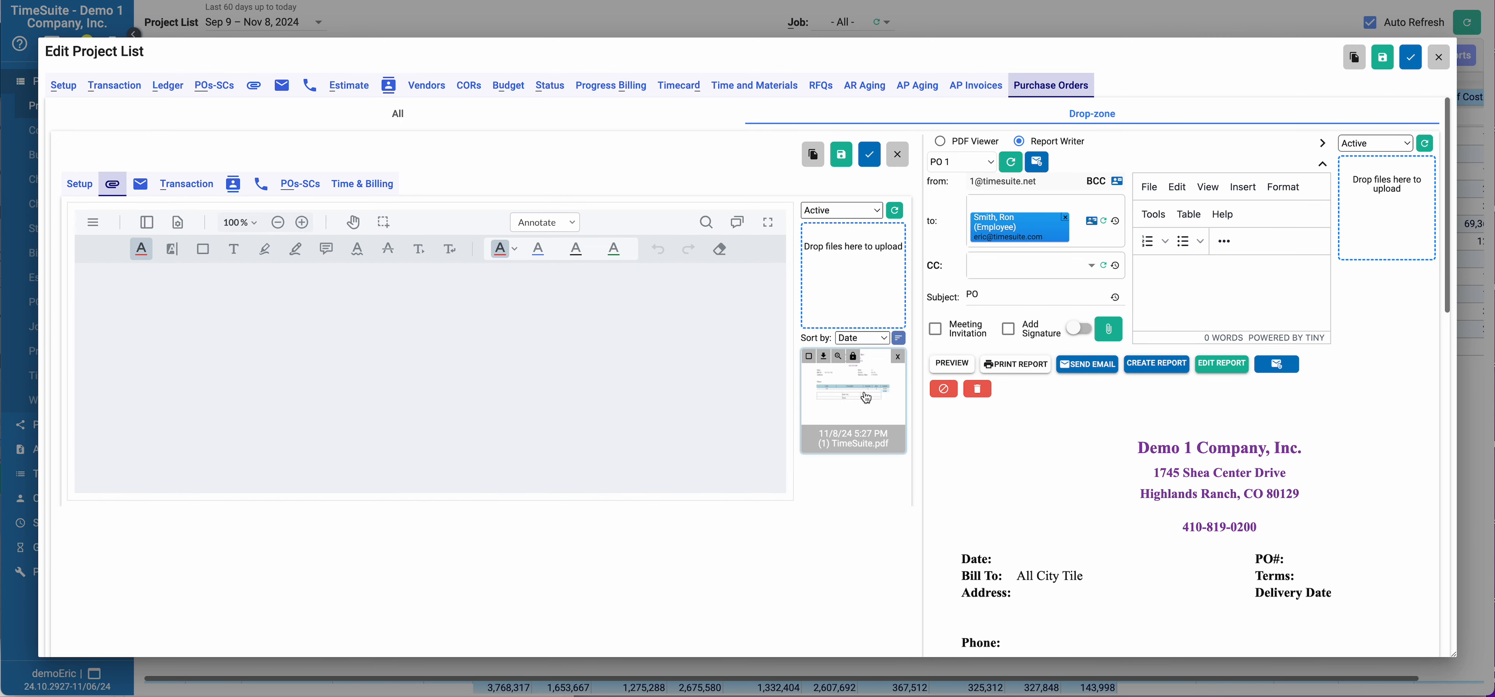
pyautogui.click(866, 398)
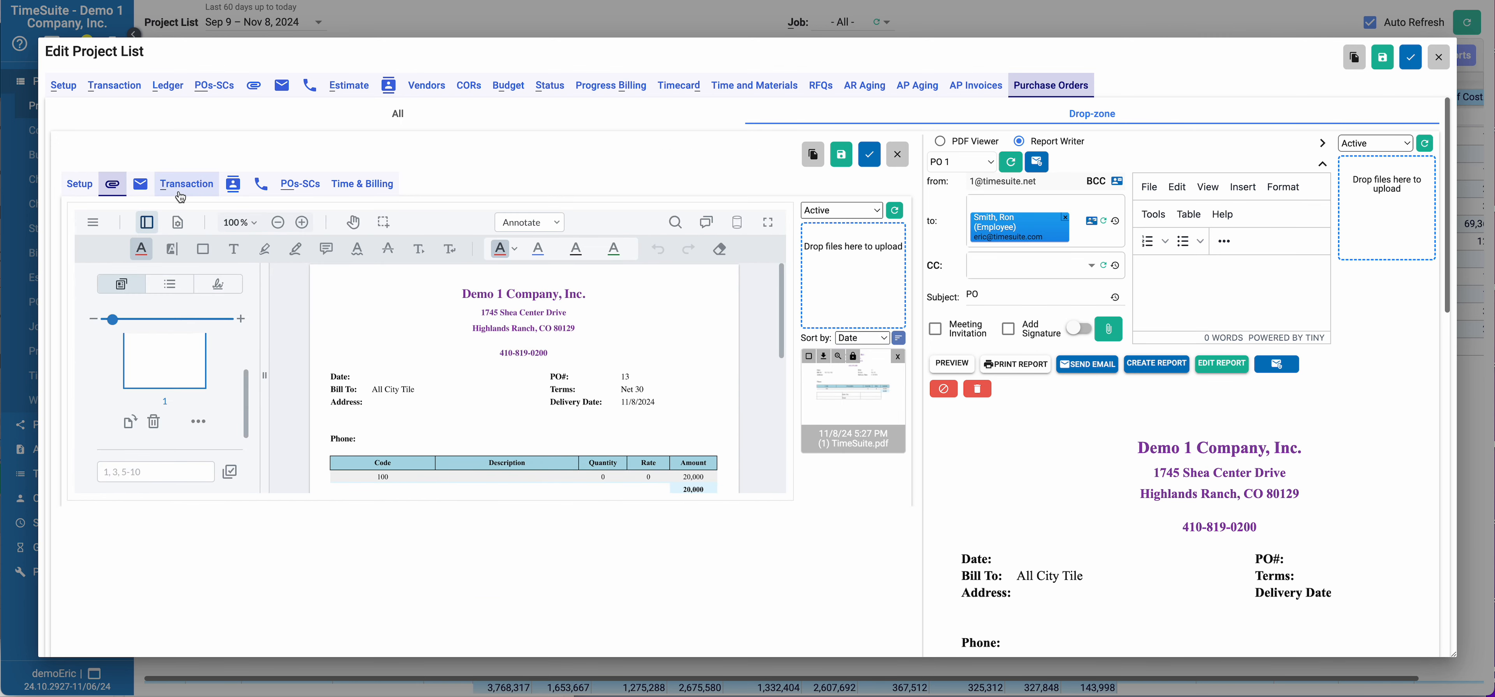
pyautogui.click(133, 188)
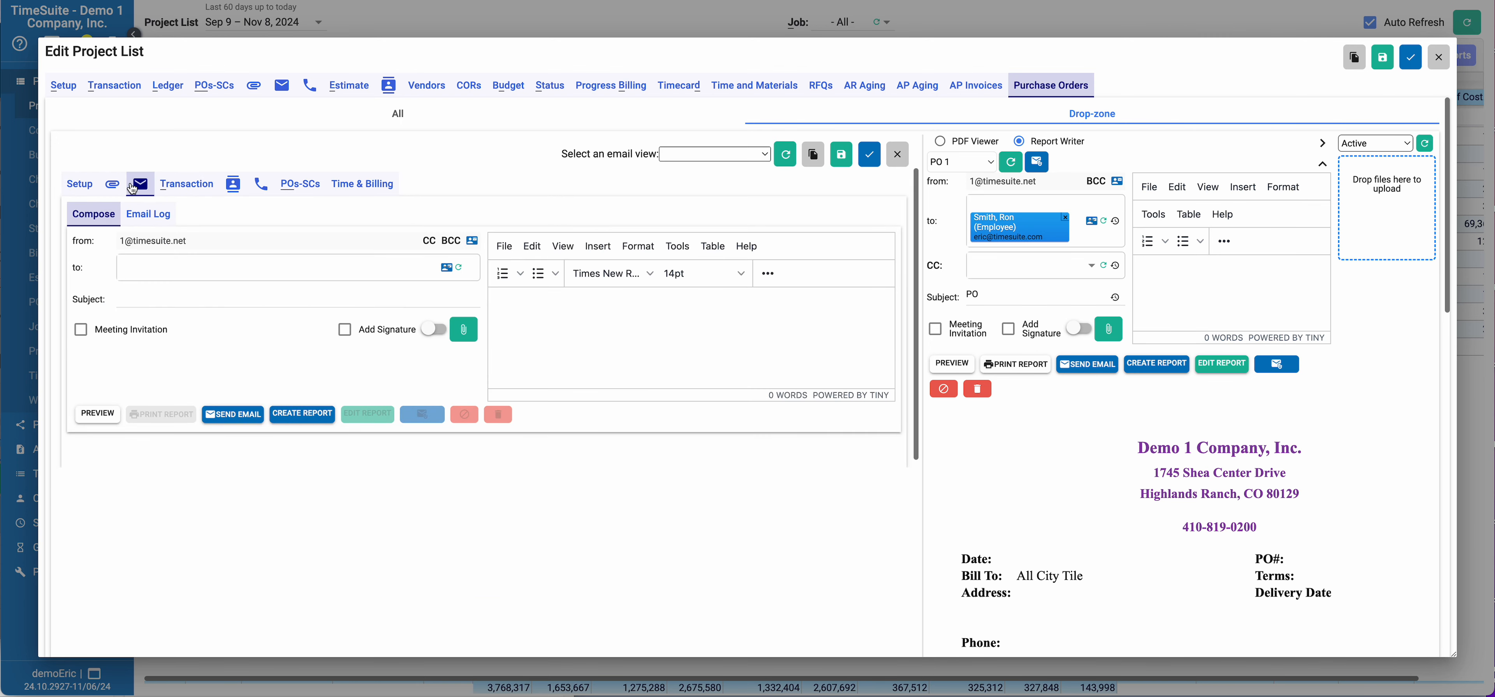
pyautogui.click(145, 220)
pyautogui.click(216, 325)
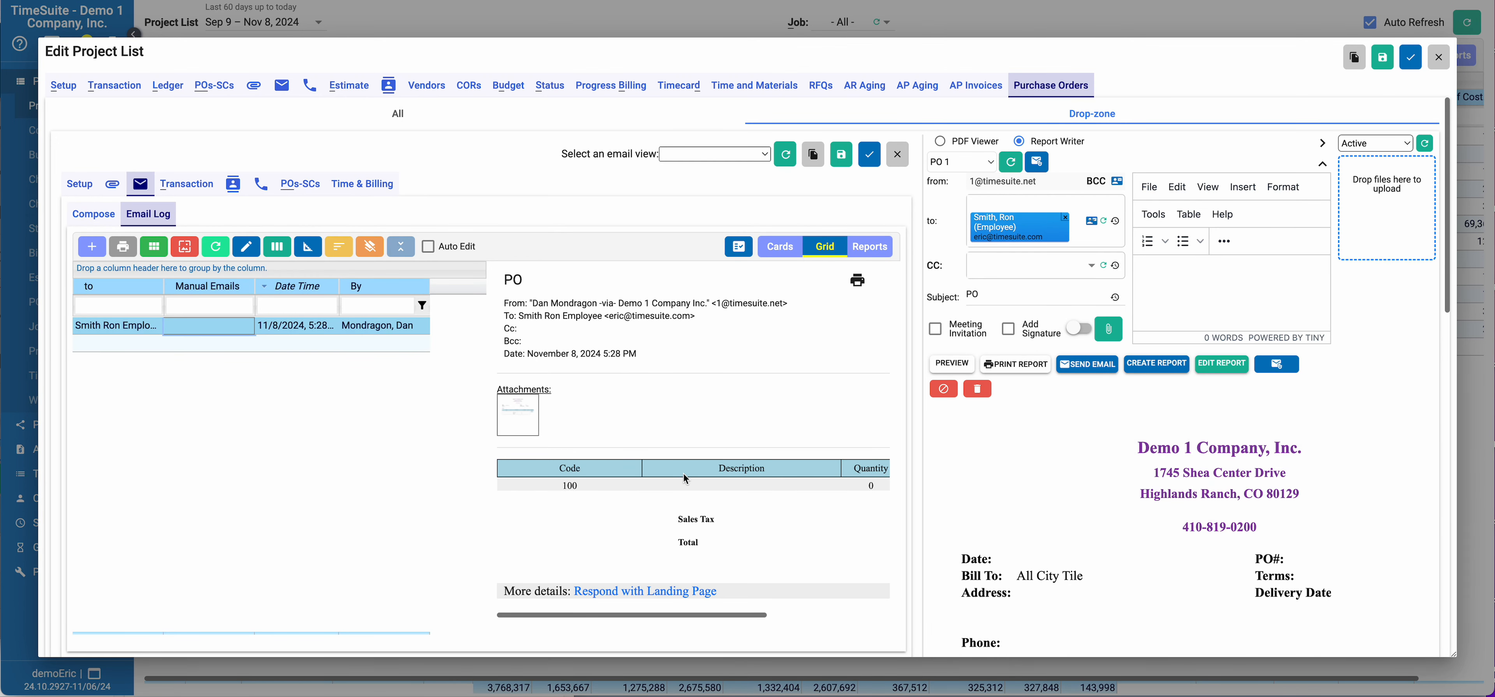
# Step: Post the purchase order and locate it in the project's list of posted purchase orders
pyautogui.click(81, 185)
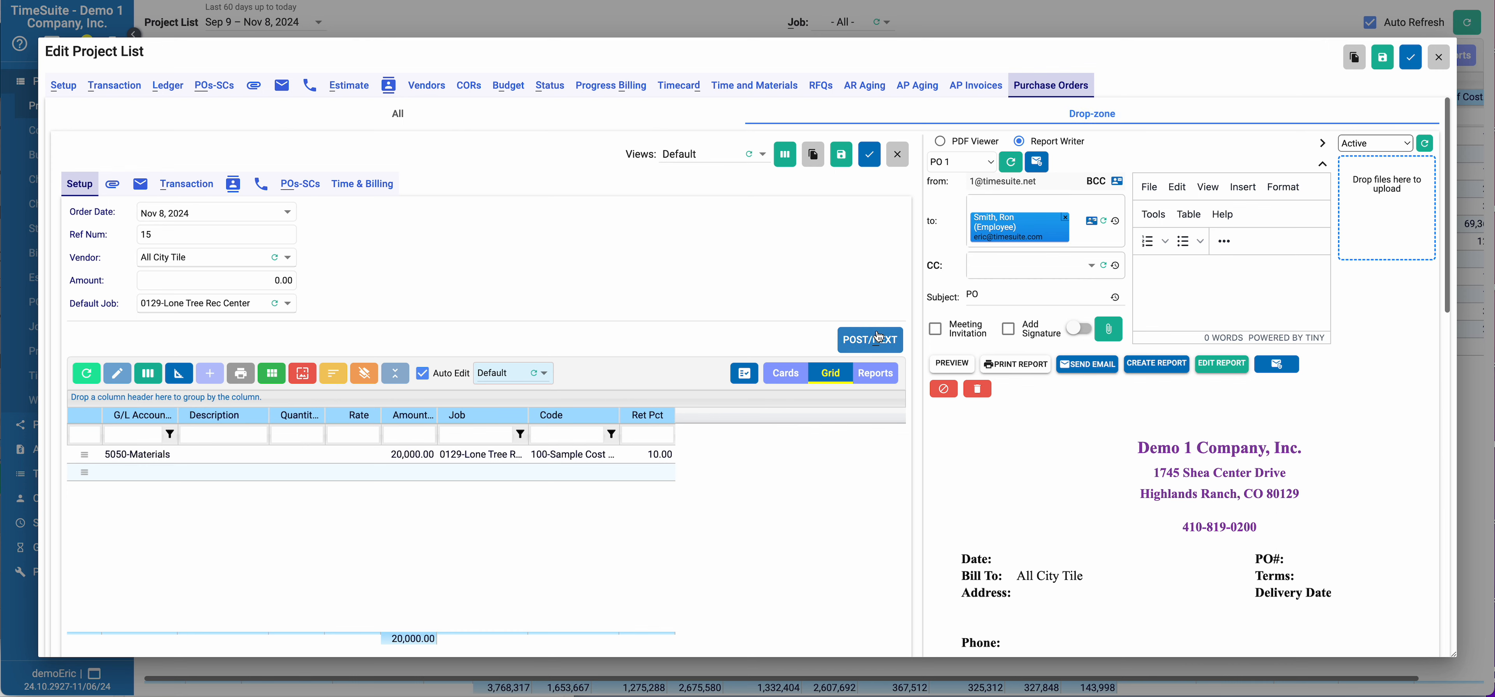
pyautogui.click(879, 344)
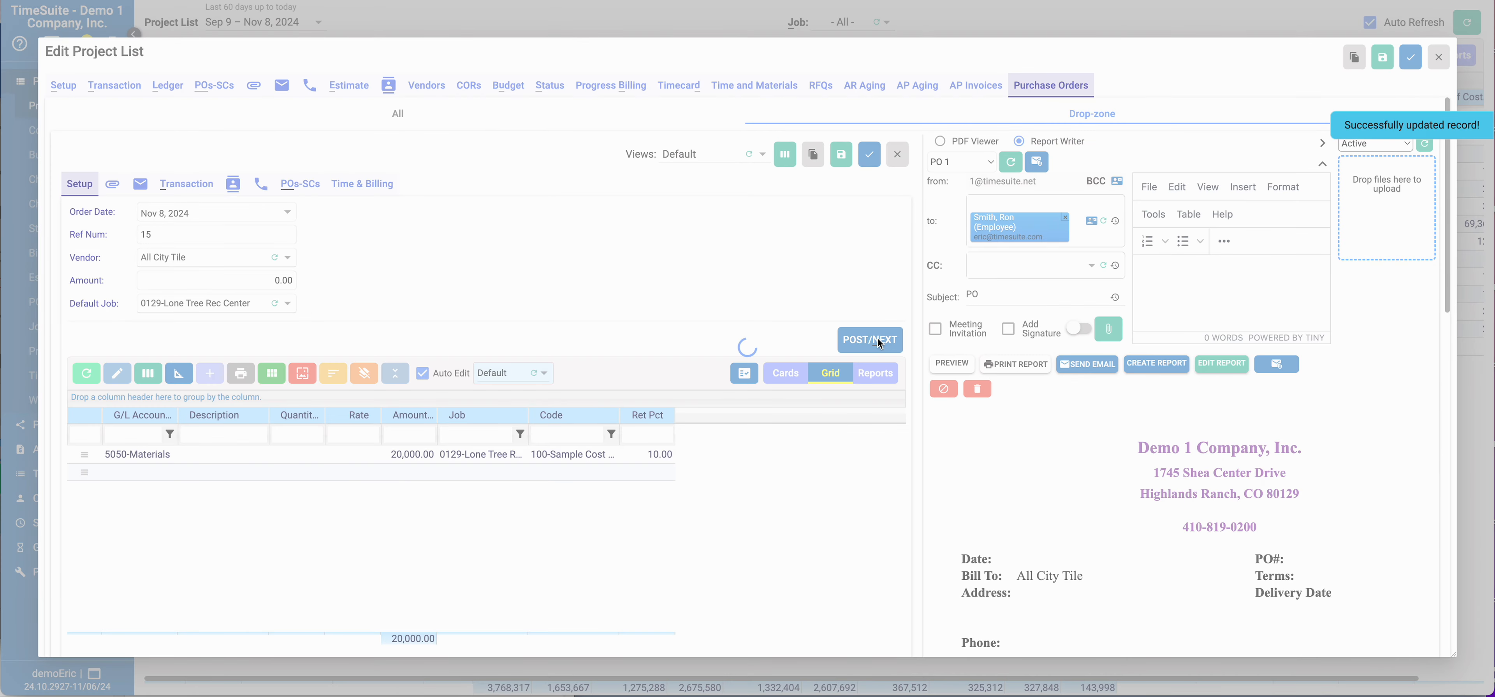
pyautogui.click(395, 116)
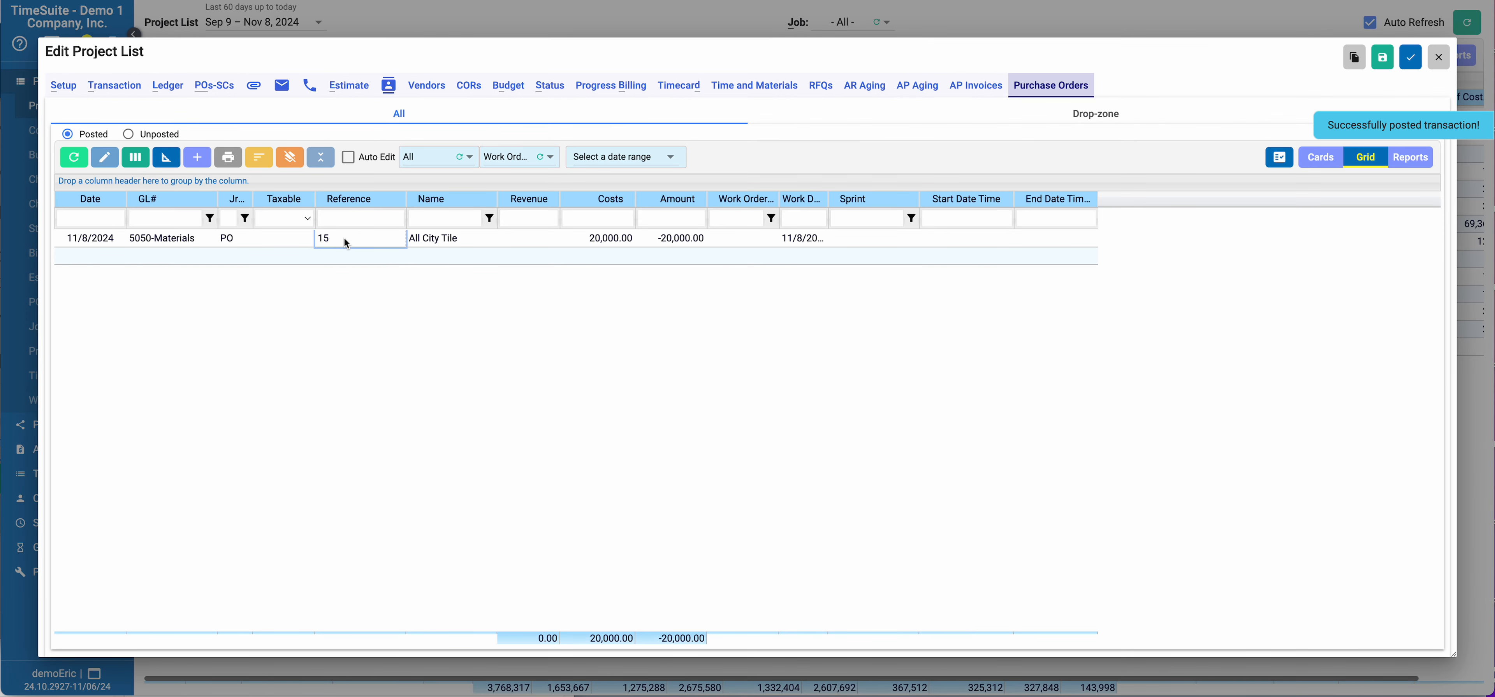
pyautogui.click(344, 238)
# Step: Start an AP invoice for the project and upload Civil Engineering Original Plat Invoice-Final.pdf to it
pyautogui.click(969, 84)
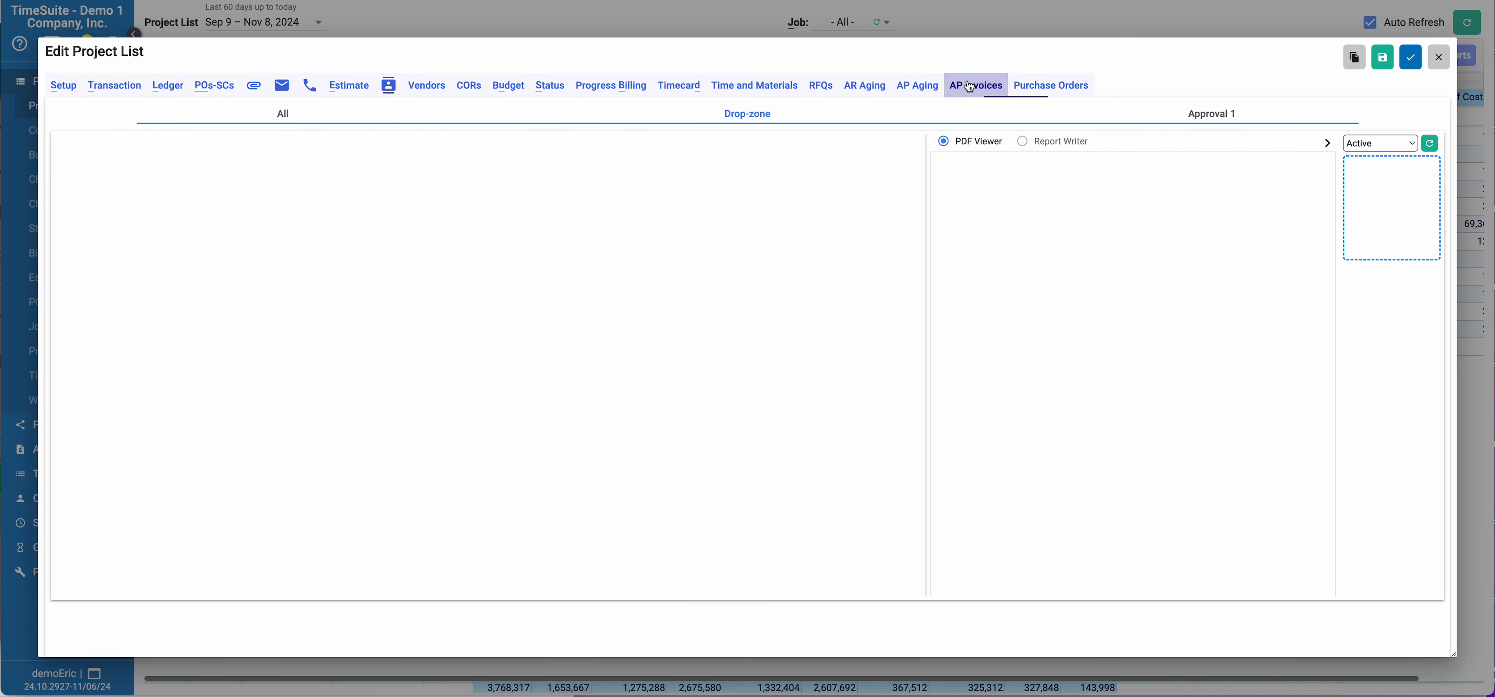
pyautogui.click(645, 124)
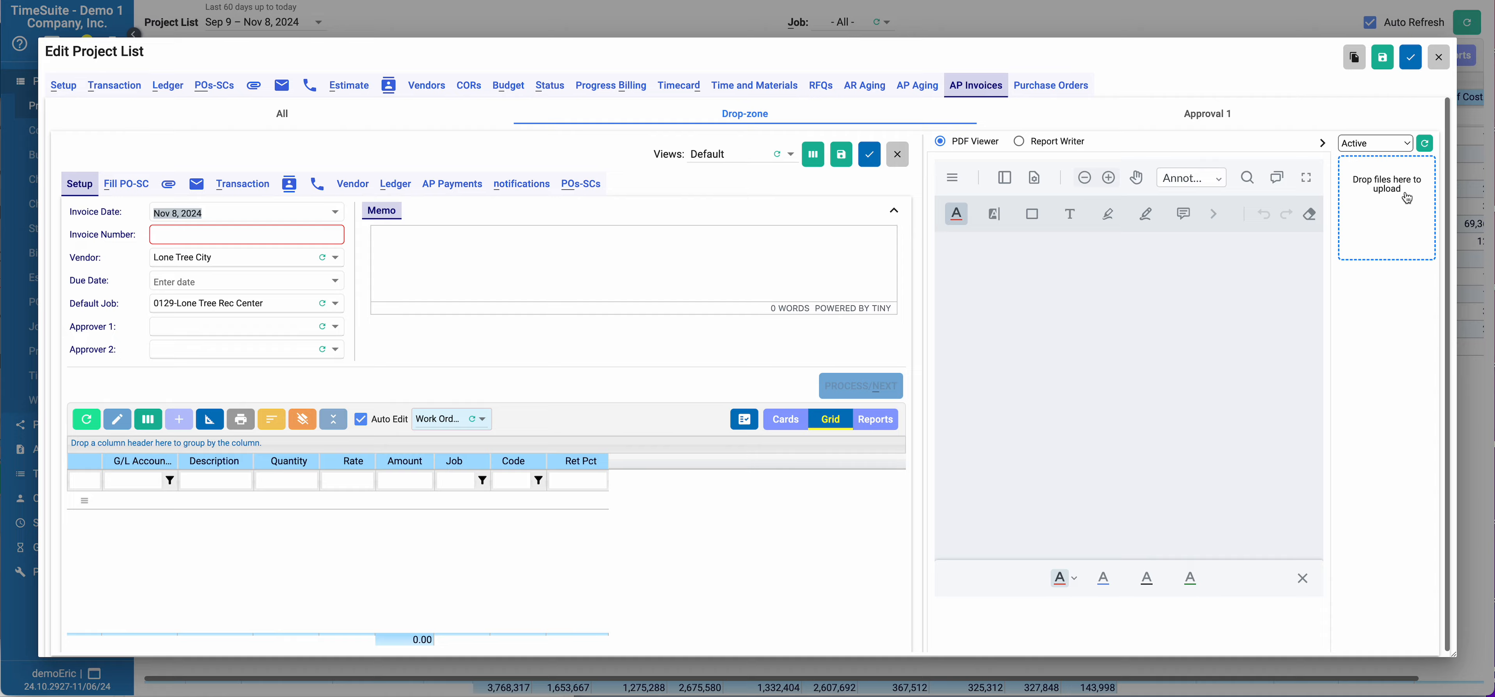
pyautogui.click(1372, 220)
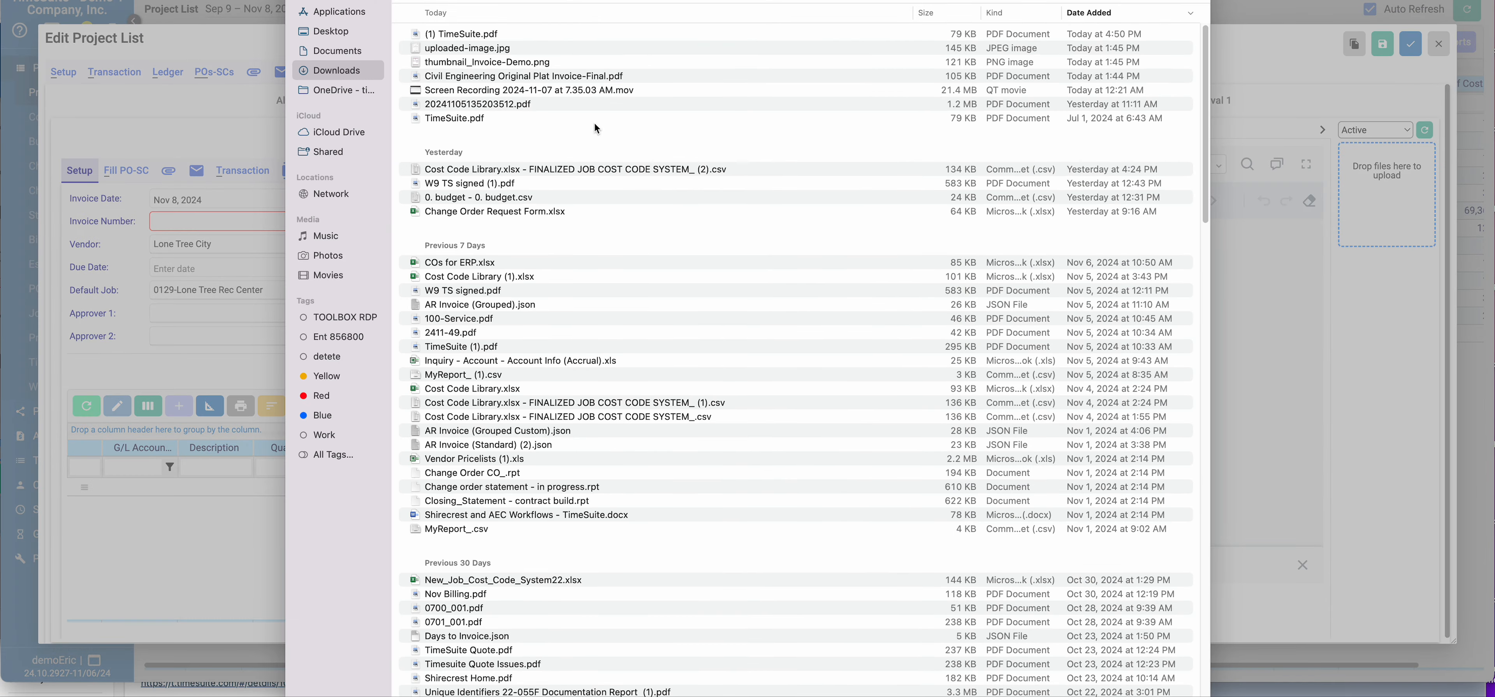
pyautogui.doubleClick(515, 76)
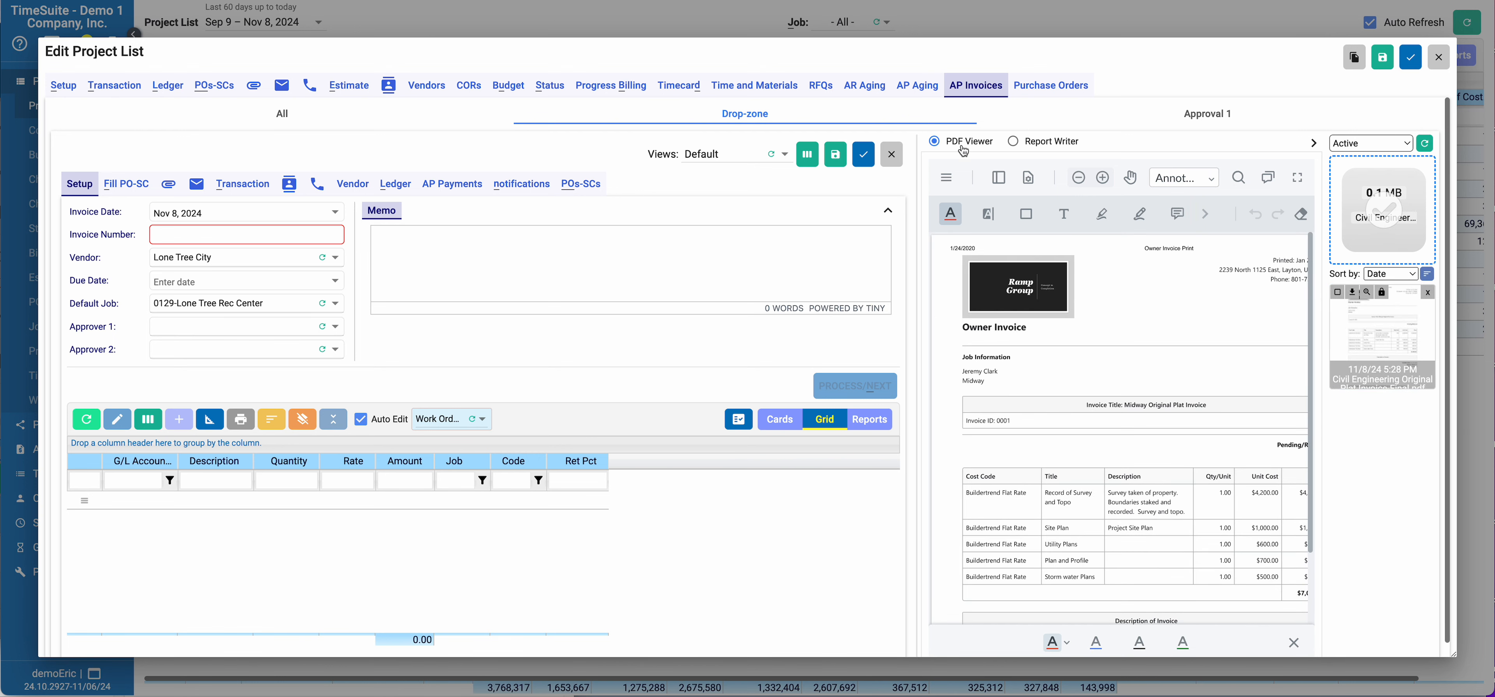
# Step: Set the AP invoice number to 011 and the vendor to All City Tile (Subcontractor)
pyautogui.click(225, 235)
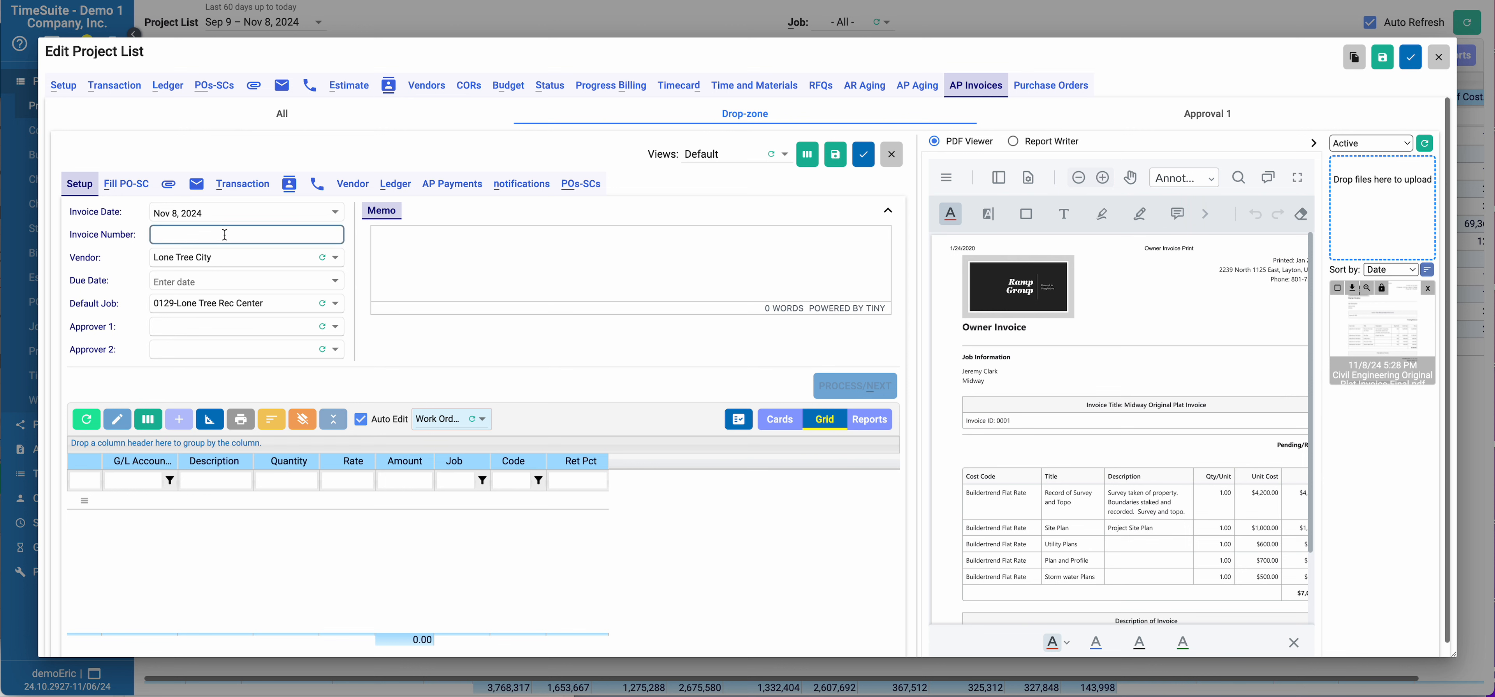
pyautogui.press('Tab')
pyautogui.press('Tab')
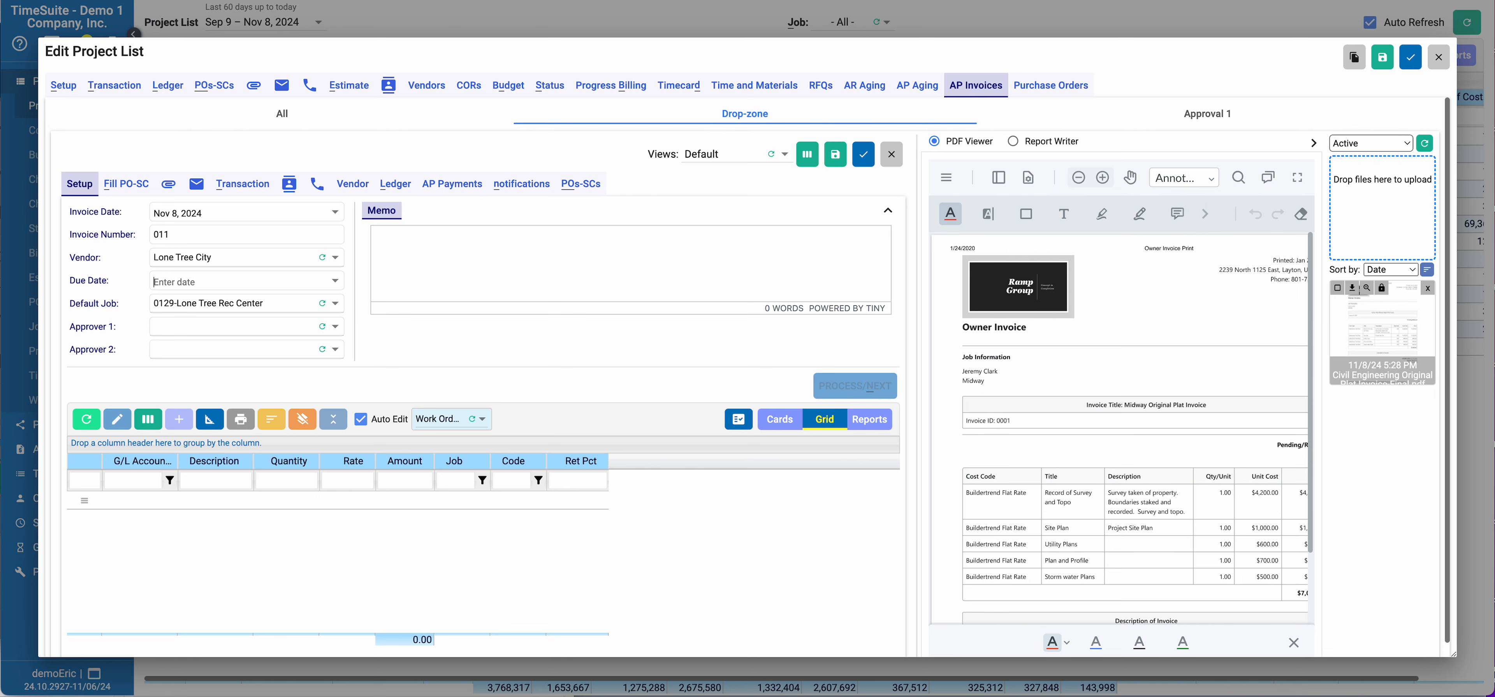
pyautogui.press('Tab')
pyautogui.click(232, 258)
pyautogui.write('al')
pyautogui.press('Tab')
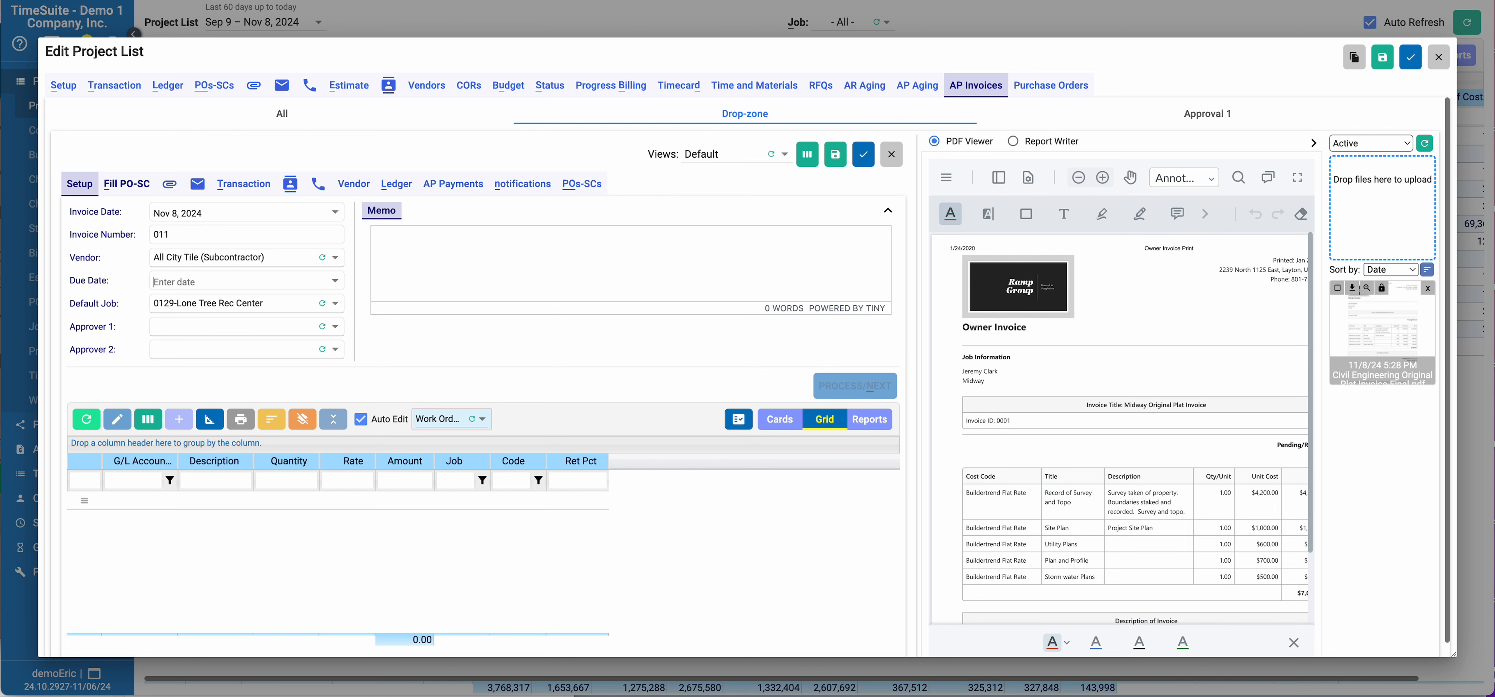
# Step: Fill the invoice from the All City Tile purchase order by including its line with a current invoice amount of 11,000
pyautogui.click(118, 187)
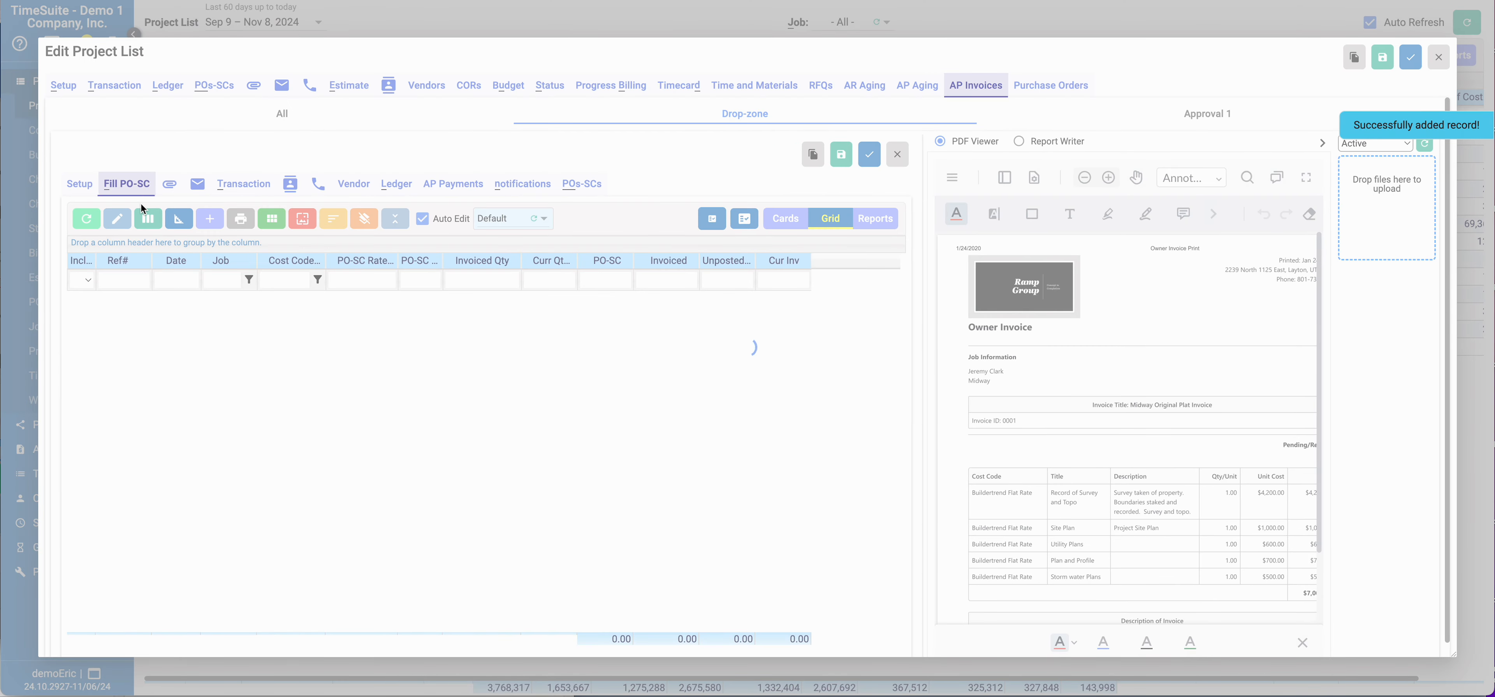
pyautogui.click(81, 300)
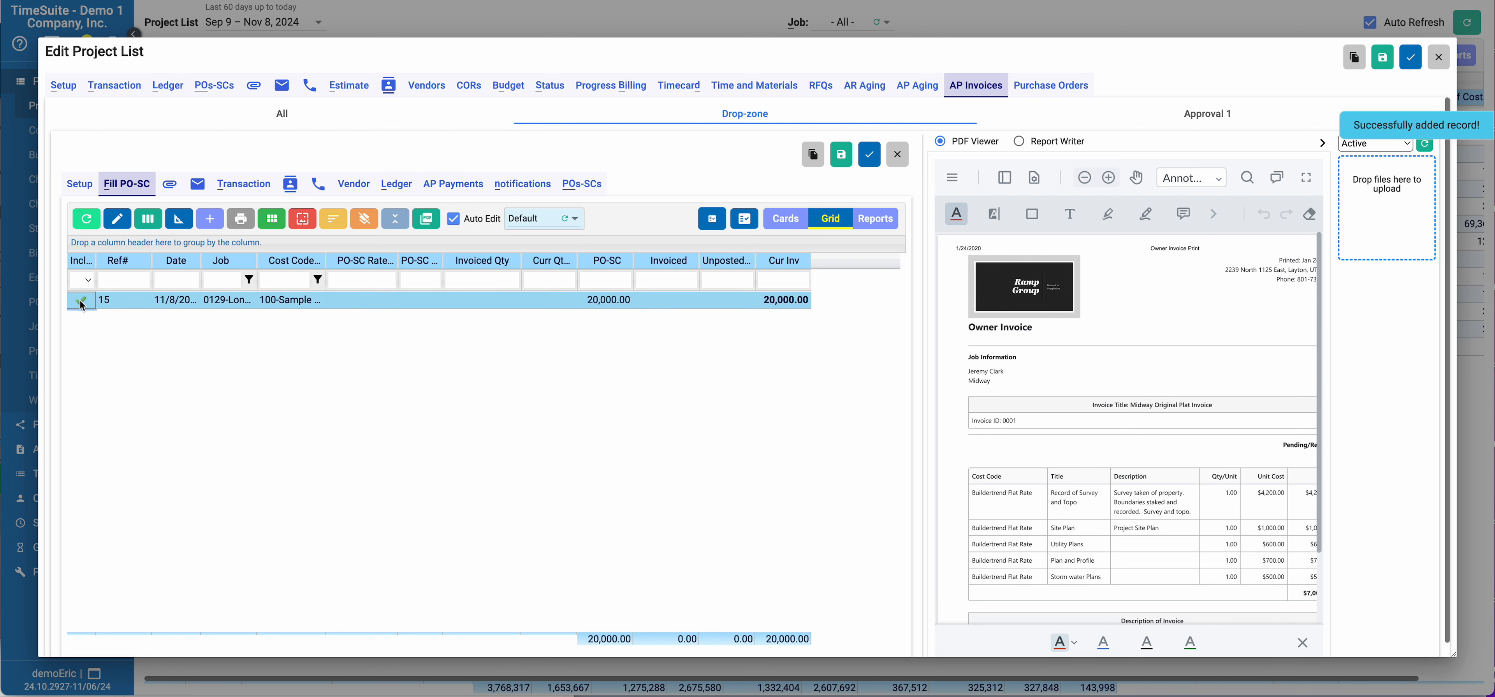
pyautogui.click(782, 300)
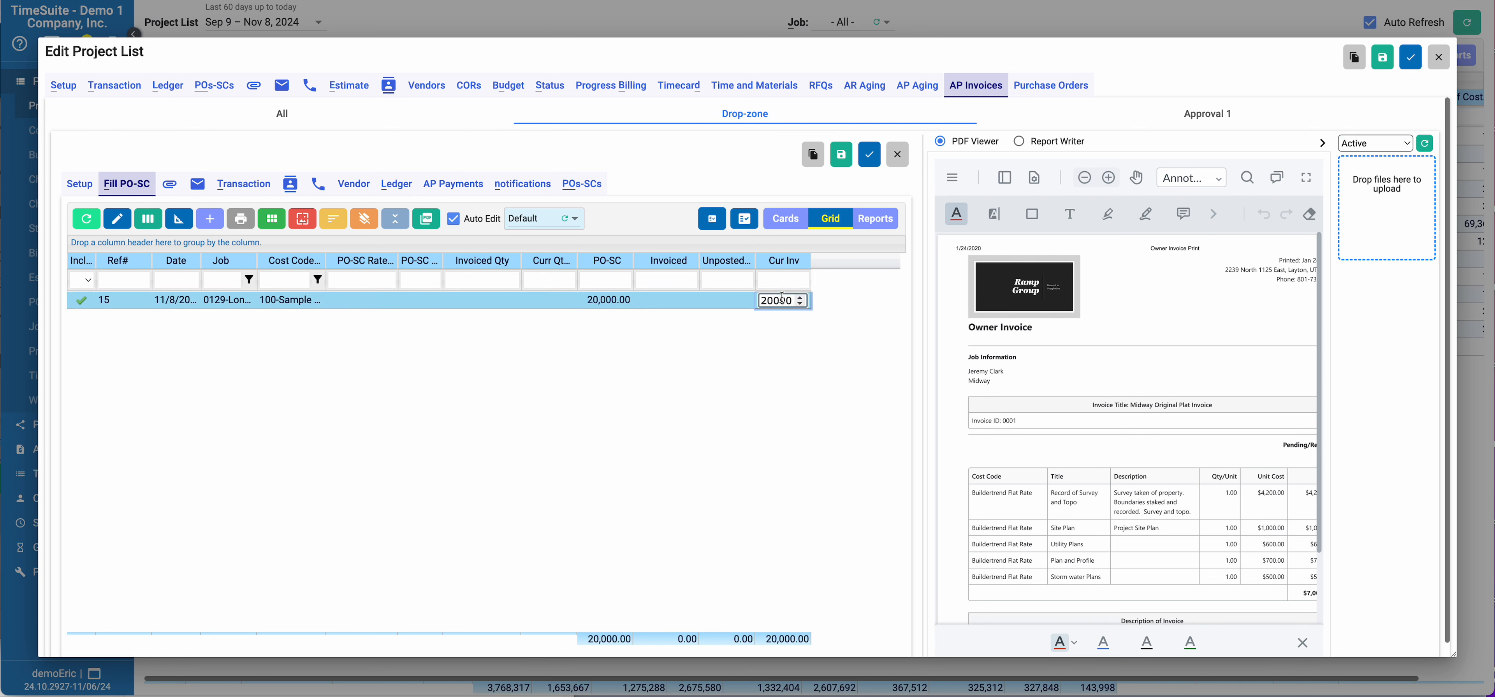
pyautogui.write('11,000')
pyautogui.press('Return')
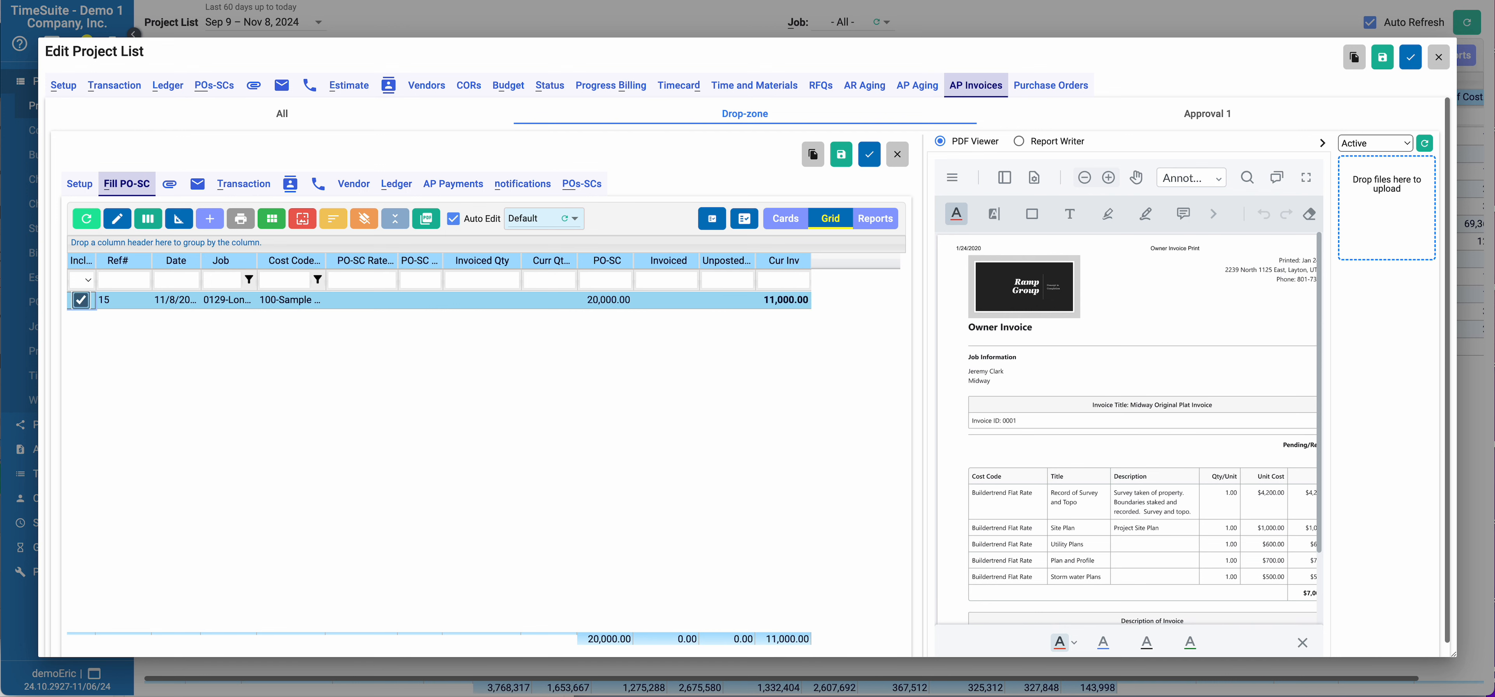
# Step: Process the All City Tile invoice and select its entry in the Approval 1 queue
pyautogui.click(79, 184)
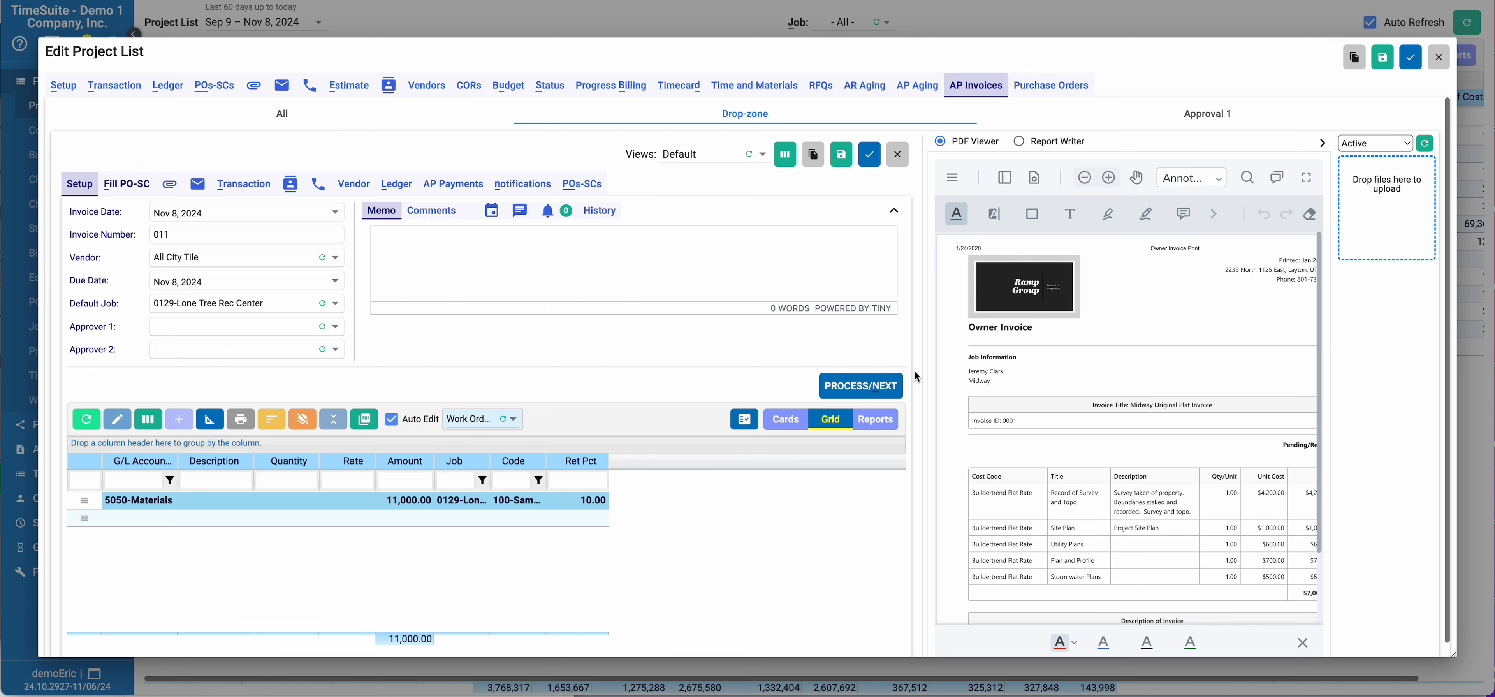
pyautogui.click(882, 389)
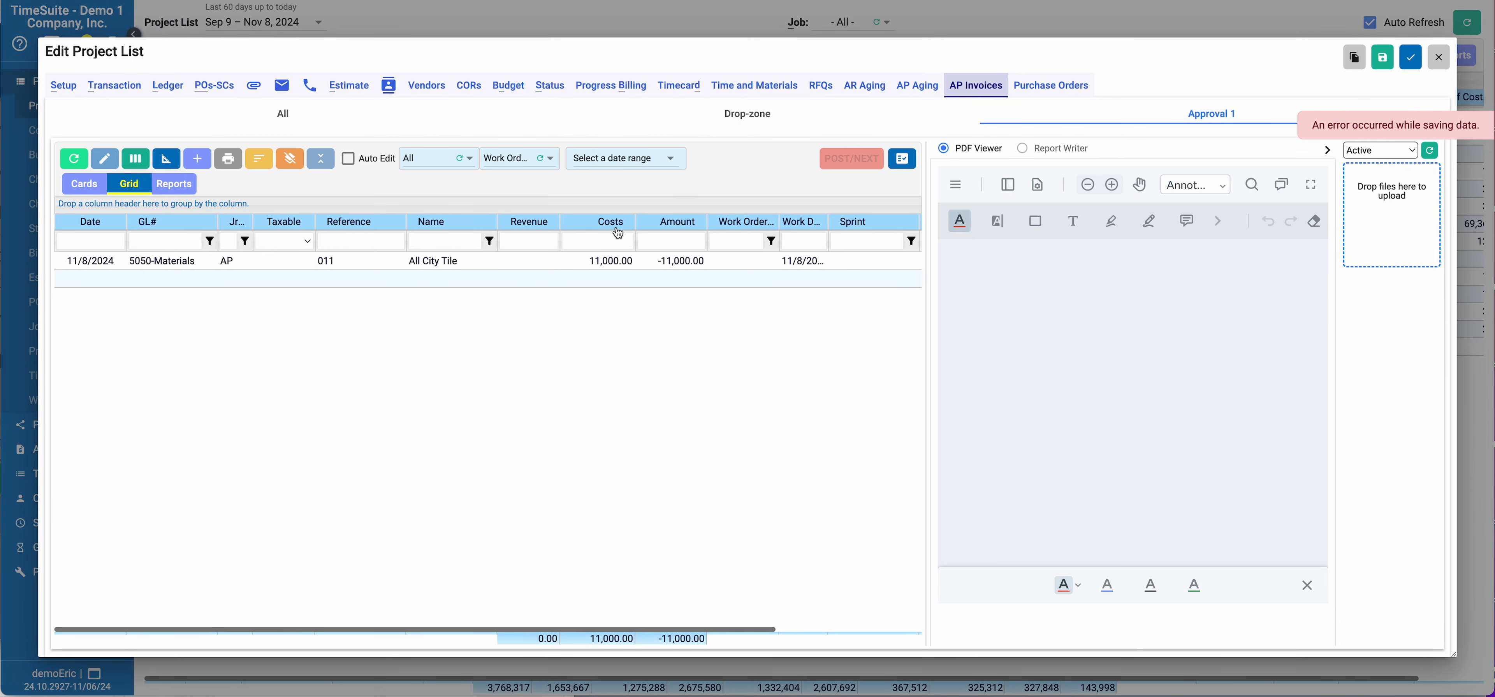
pyautogui.click(571, 262)
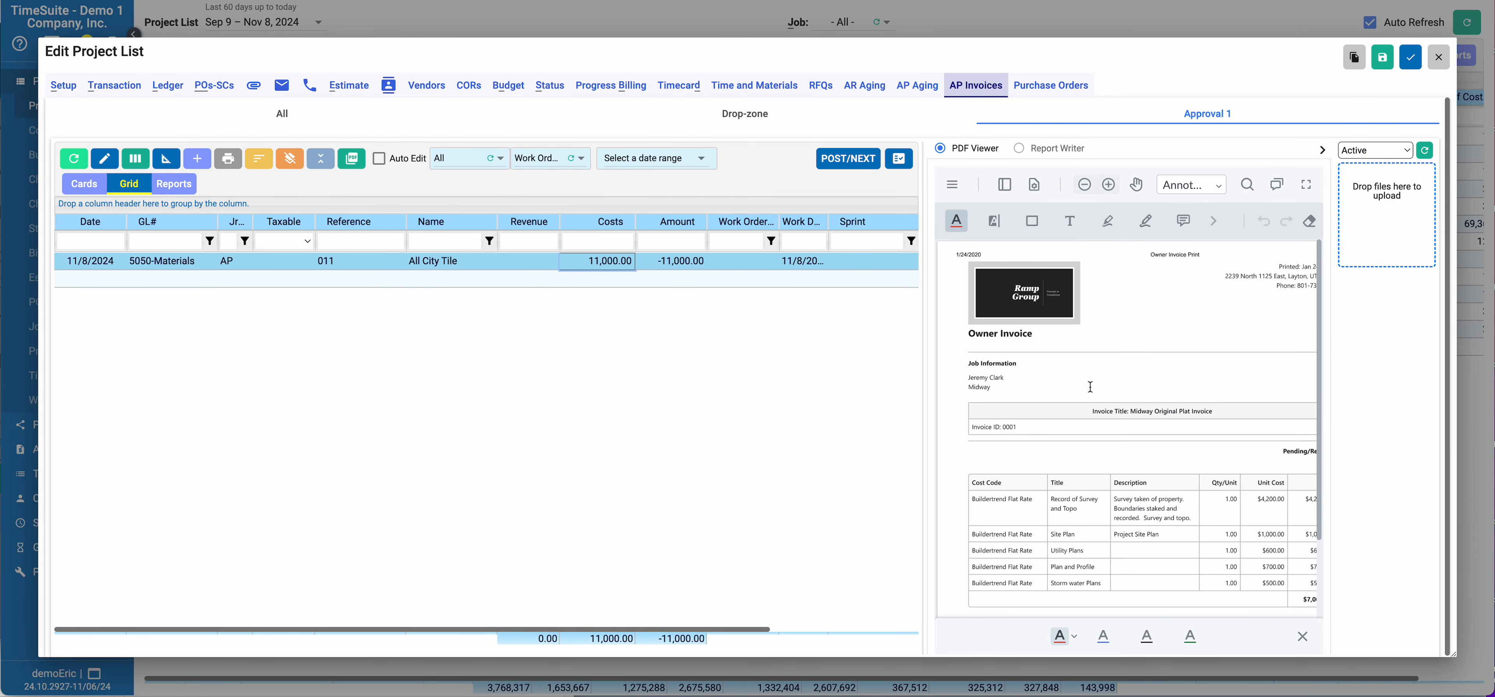
# Step: Post All City Tile invoice 011 and check it among the posted AP invoices and in AP aging
pyautogui.click(105, 161)
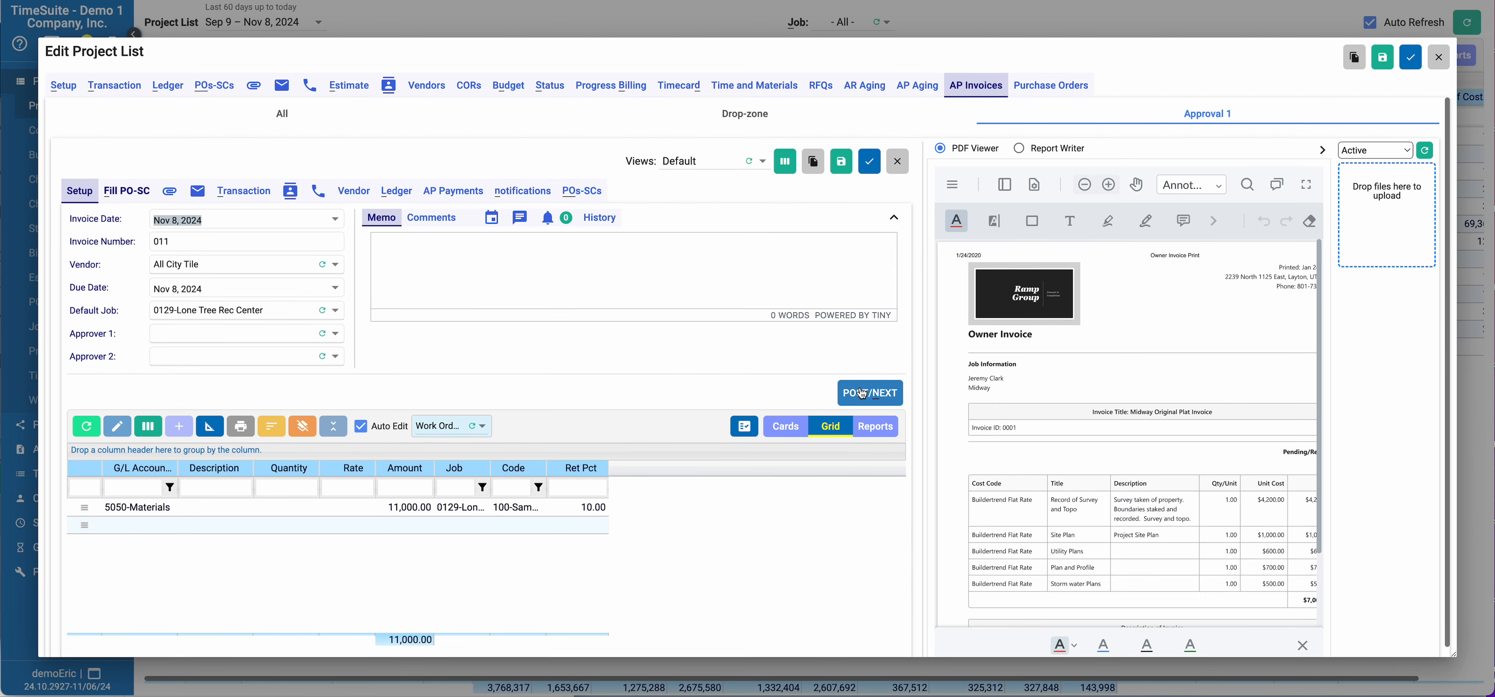
pyautogui.click(863, 394)
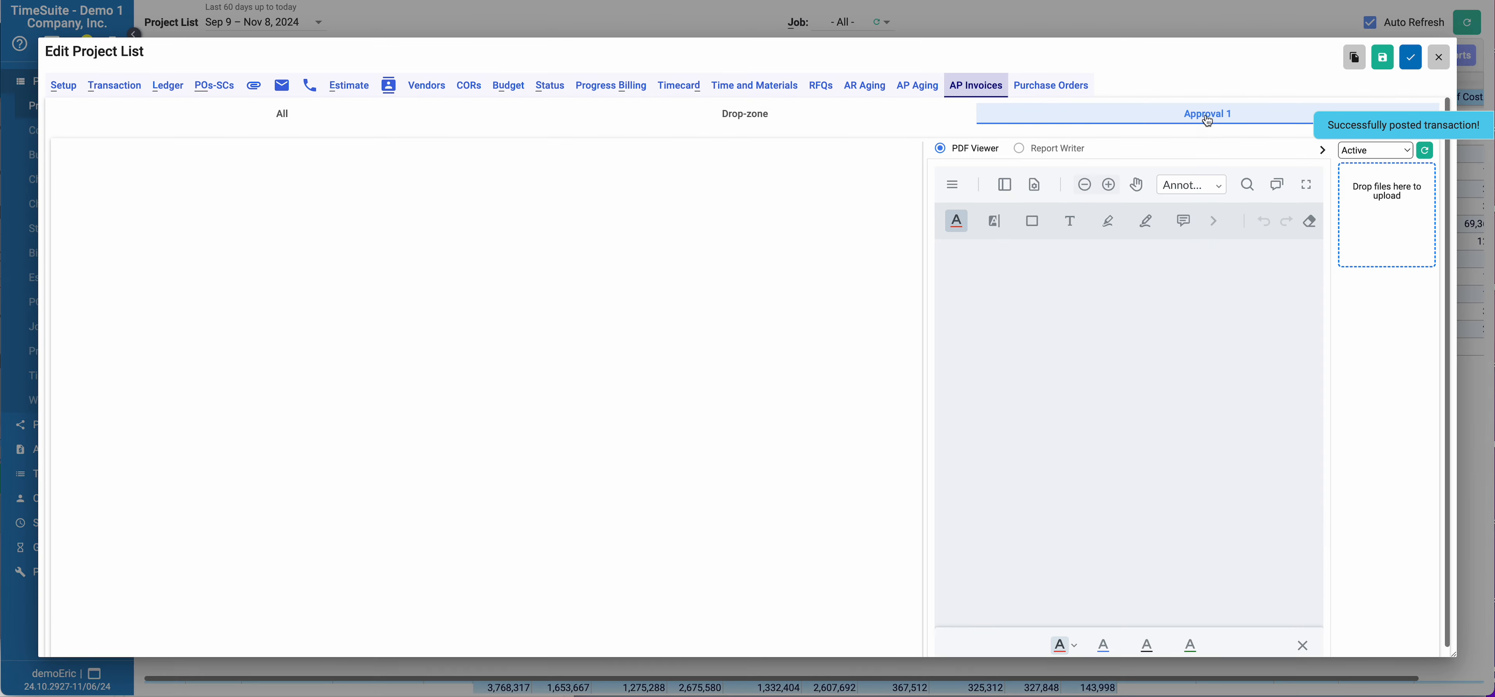
pyautogui.click(390, 111)
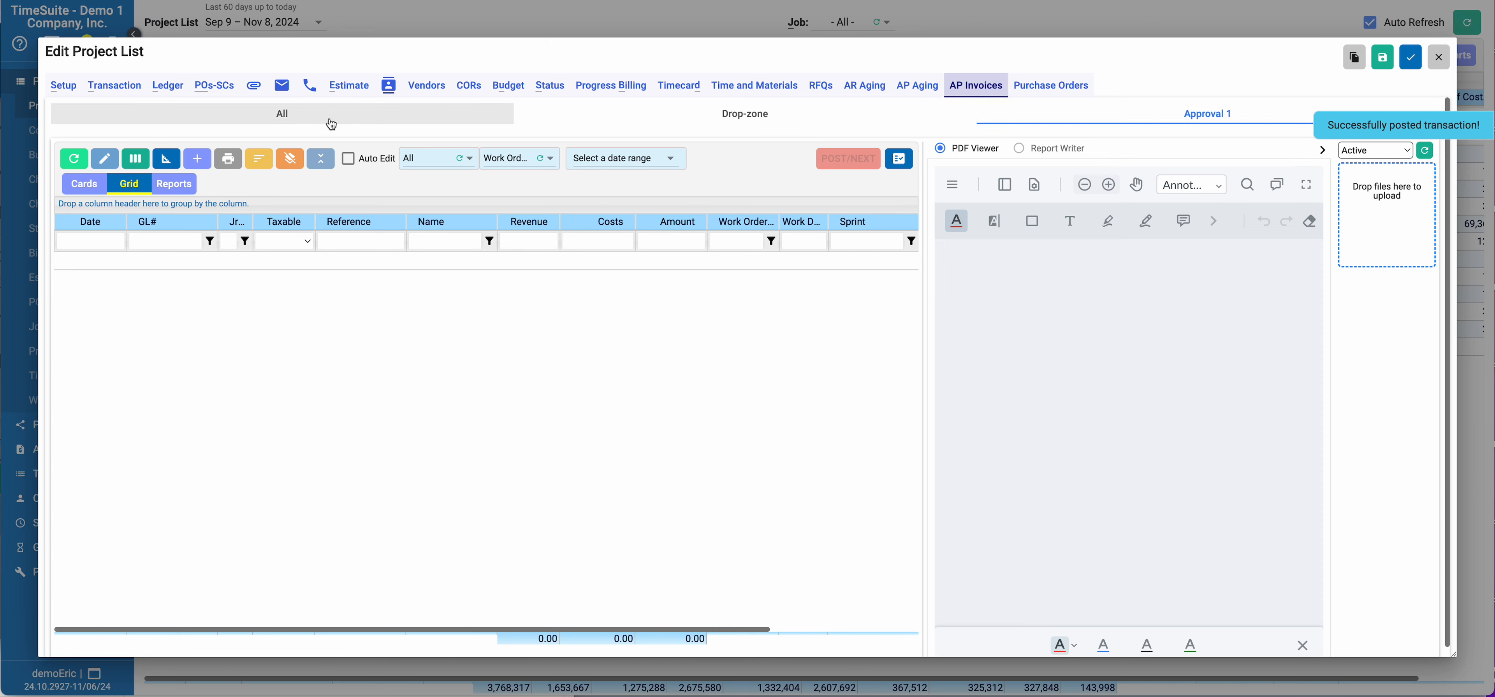
pyautogui.click(331, 240)
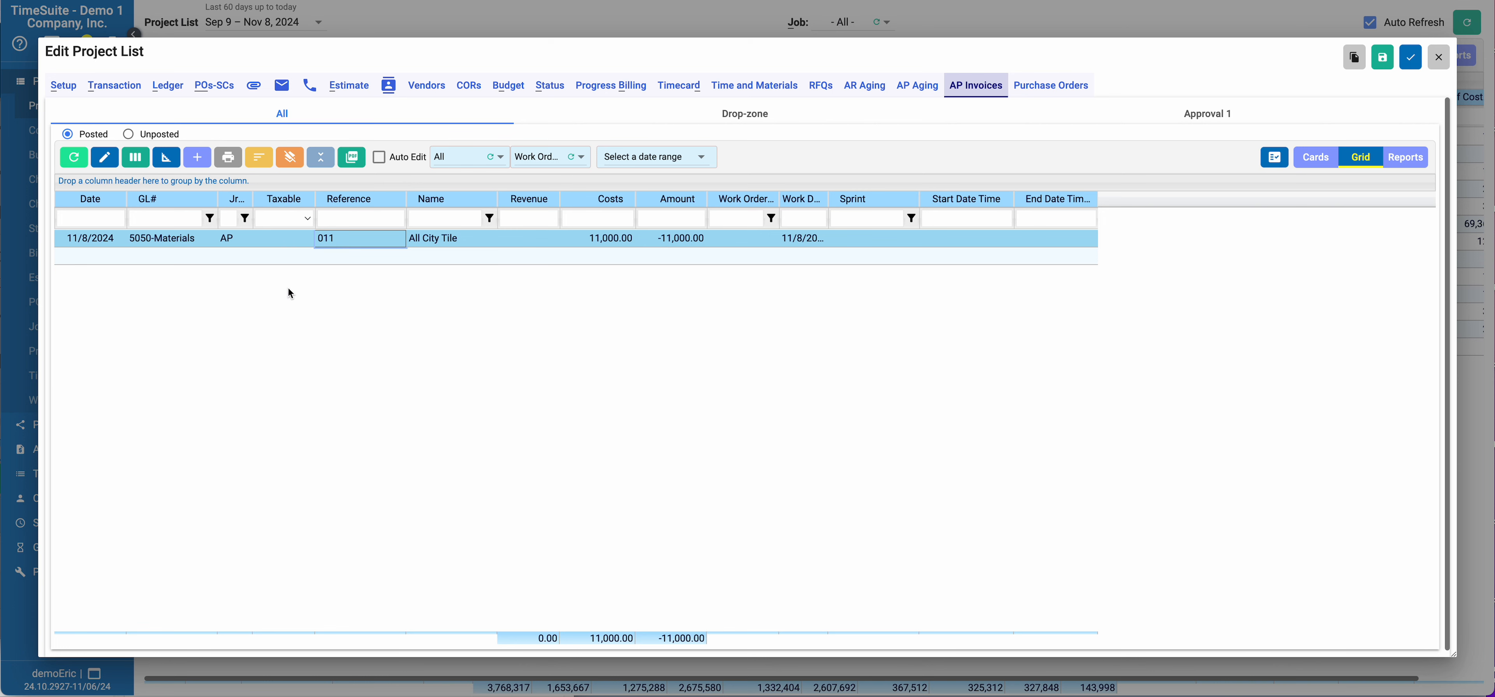
pyautogui.click(916, 85)
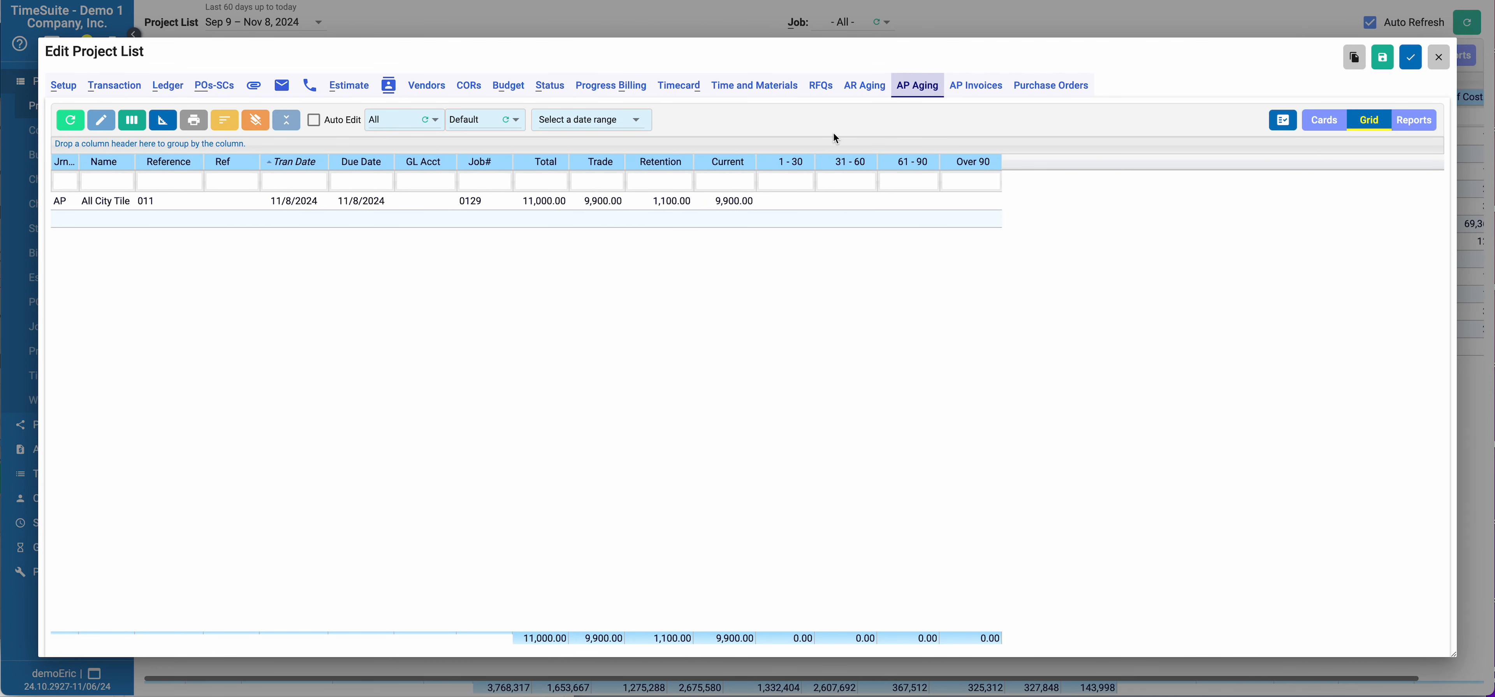
# Step: Set the bill description of the project's progress billing line to "Original Contract"
pyautogui.click(608, 88)
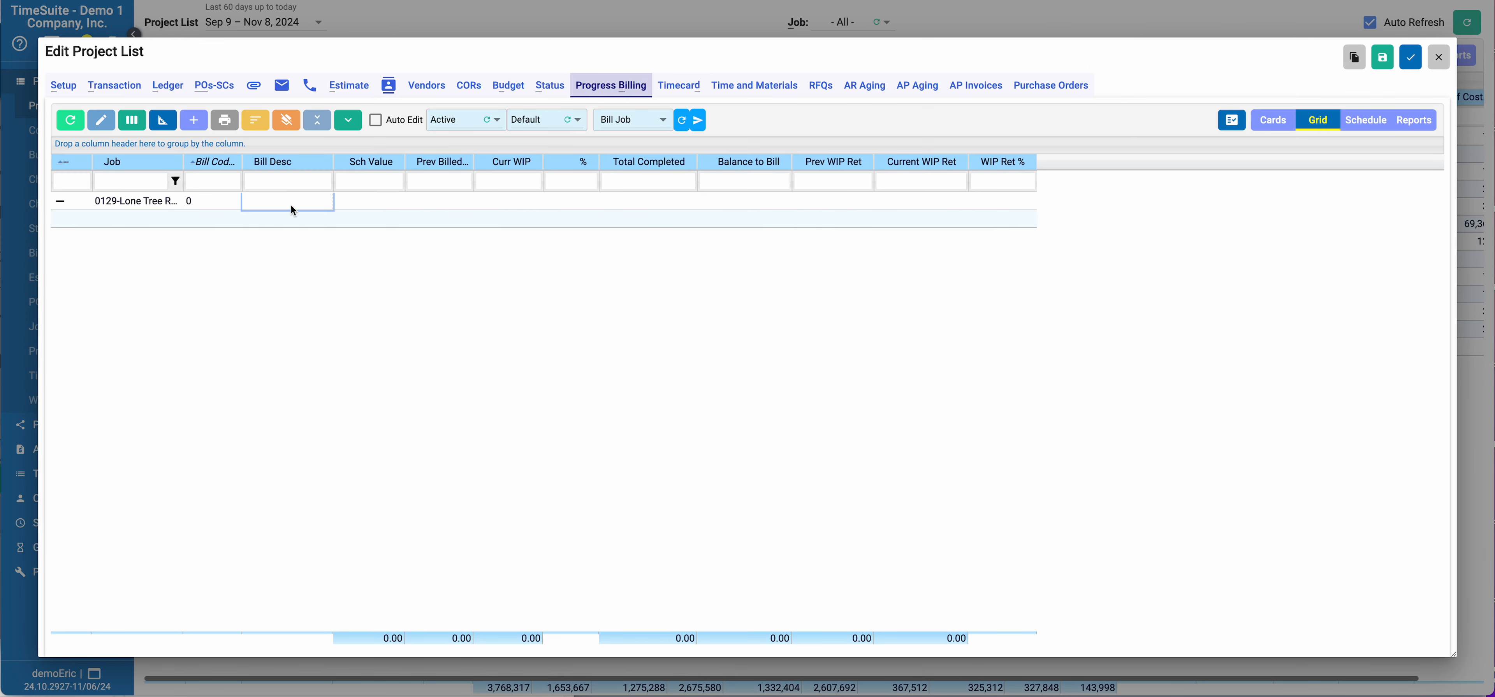
pyautogui.click(291, 205)
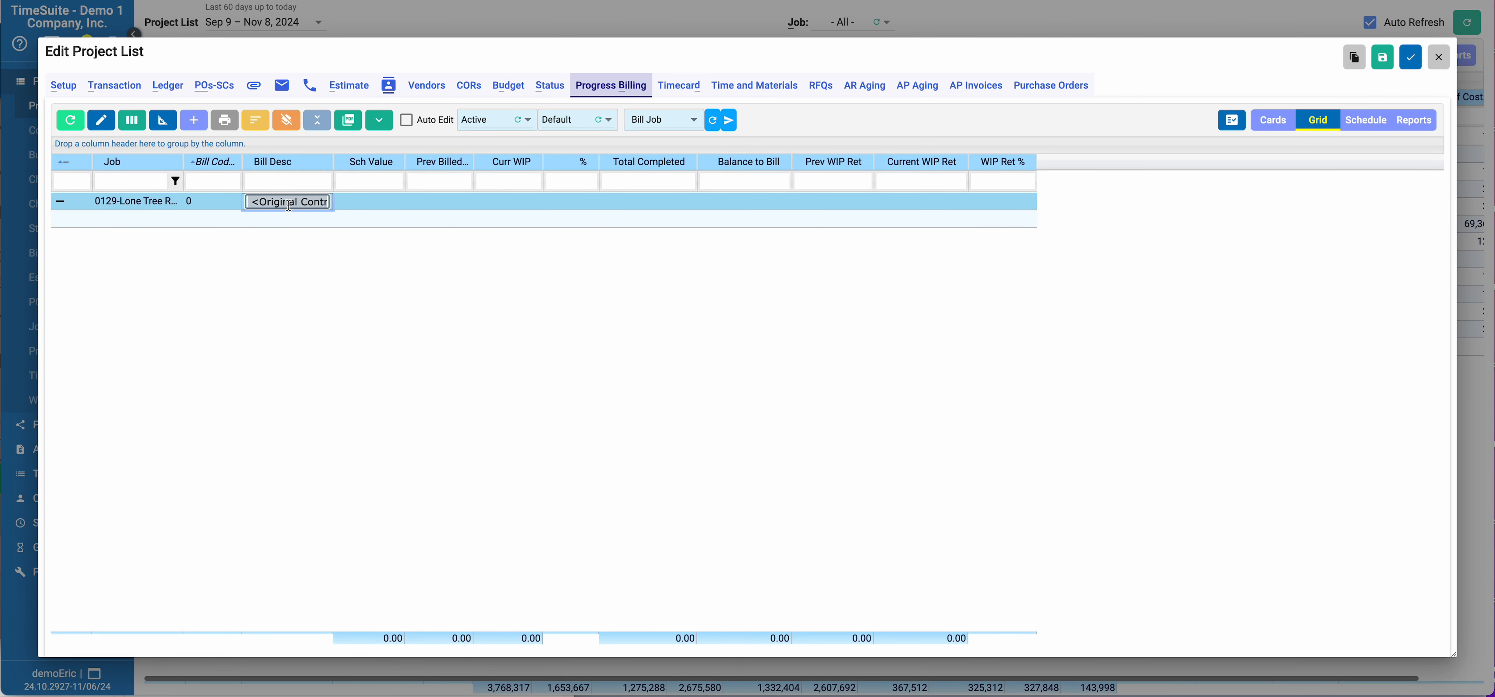
pyautogui.write('Original.')
pyautogui.press('BackSpace')
pyautogui.write('. Cont')
pyautogui.write('Contract')
pyautogui.press('Tab')
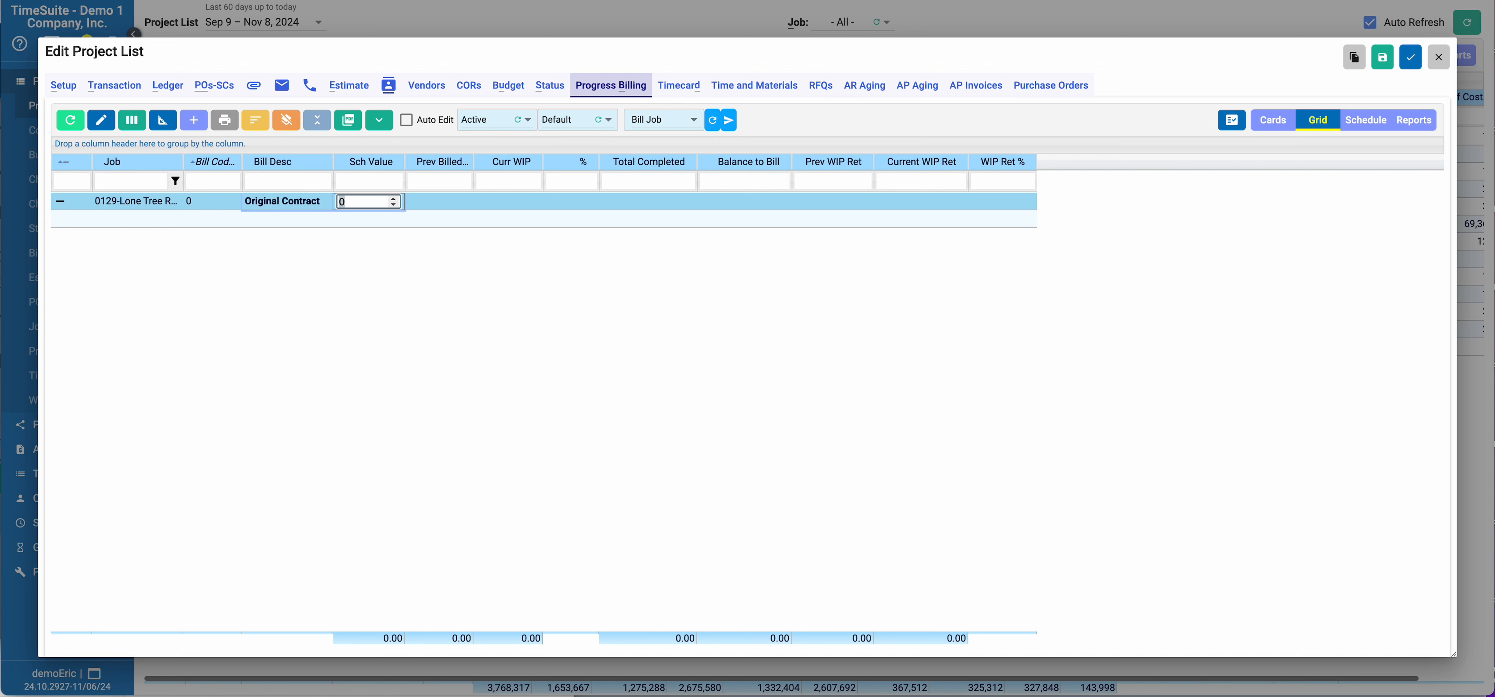
pyautogui.click(285, 219)
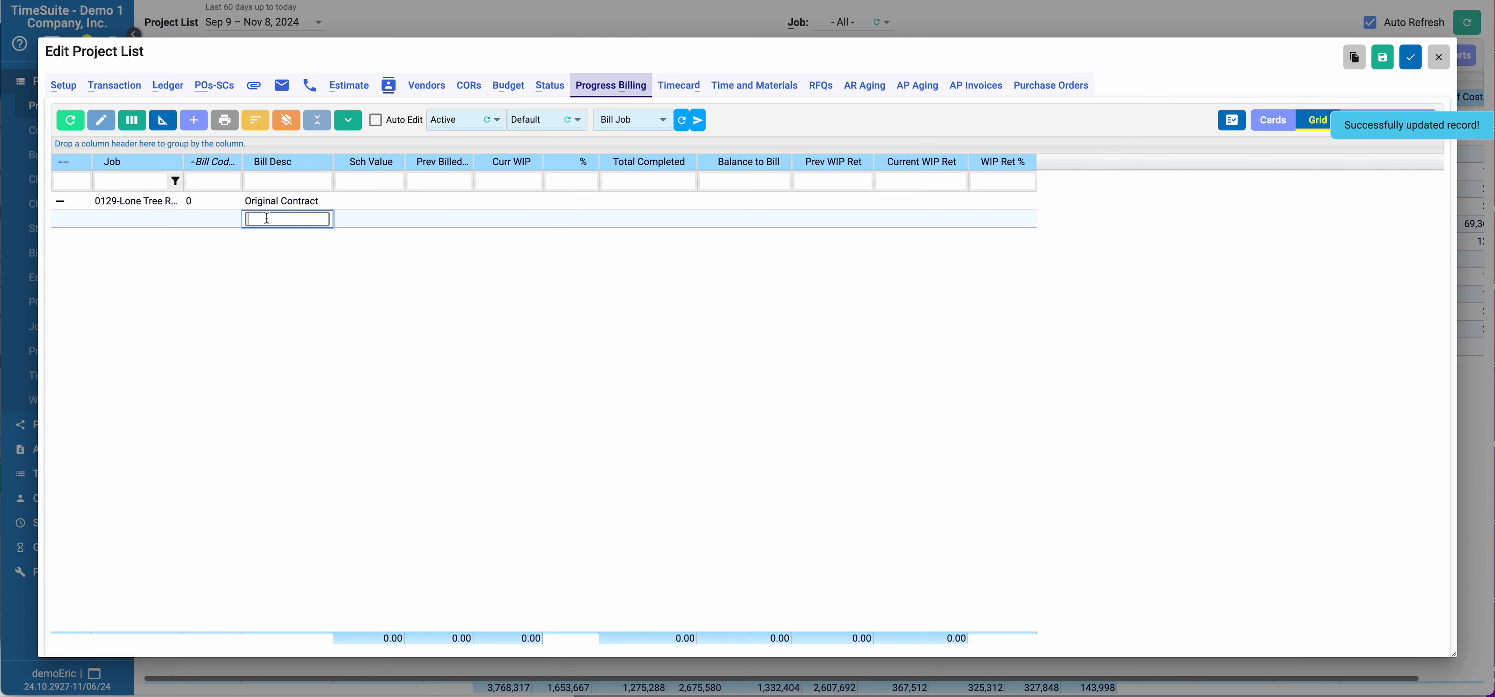
# Step: Set the Original Contract billing line to a scheduled value of 35,000 and 50 percent complete
pyautogui.click(382, 202)
pyautogui.write('35')
pyautogui.press('Tab')
pyautogui.press('Tab')
pyautogui.press('Tab')
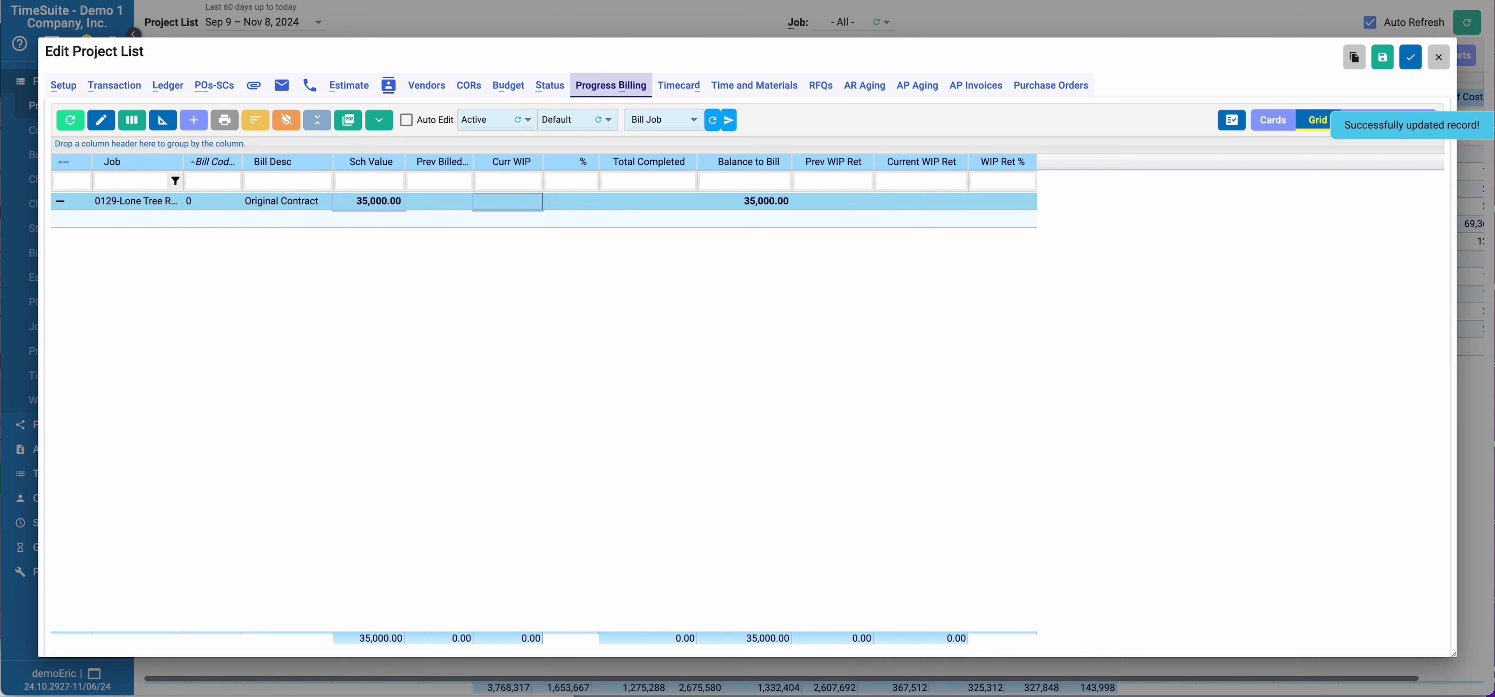
pyautogui.write('50')
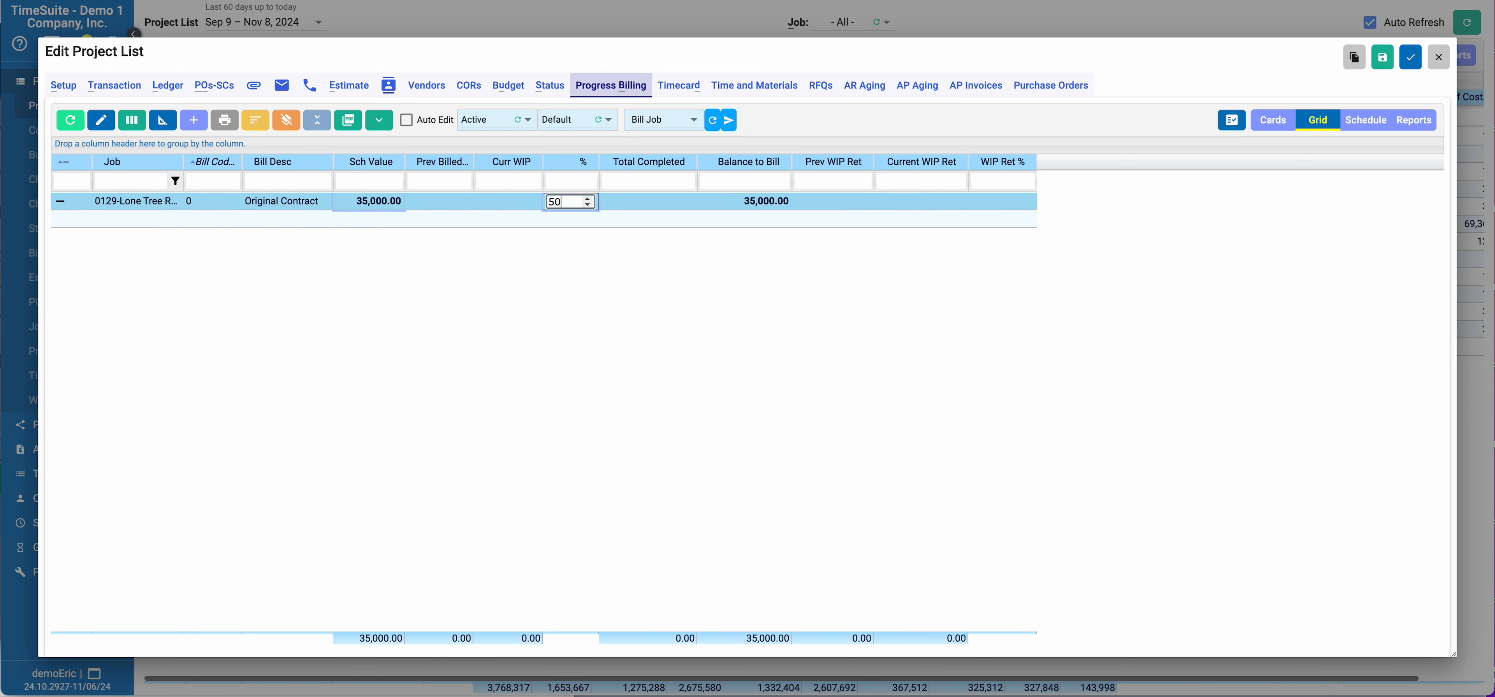
pyautogui.press('Tab')
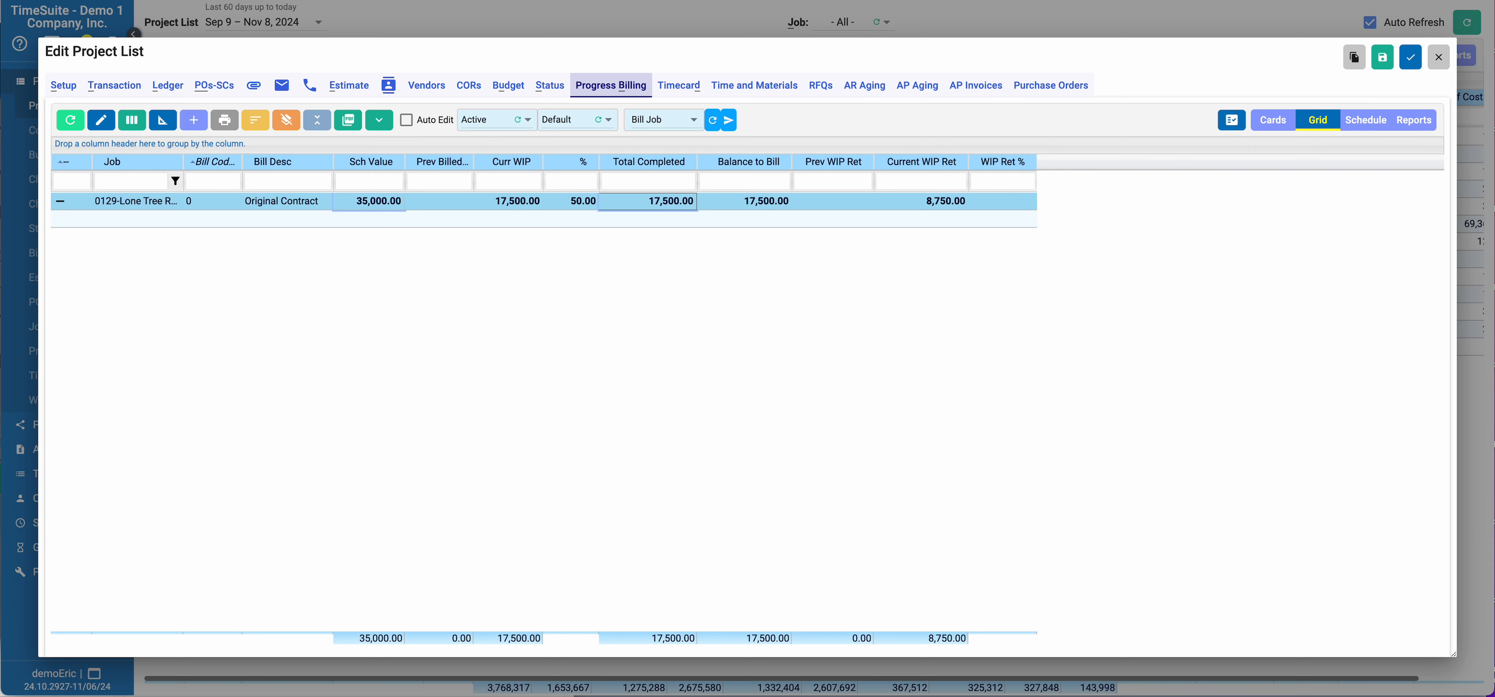
pyautogui.click(554, 218)
# Step: Try to bill job 0129-Lone Tree Rec Center without an invoice date or number
pyautogui.click(699, 120)
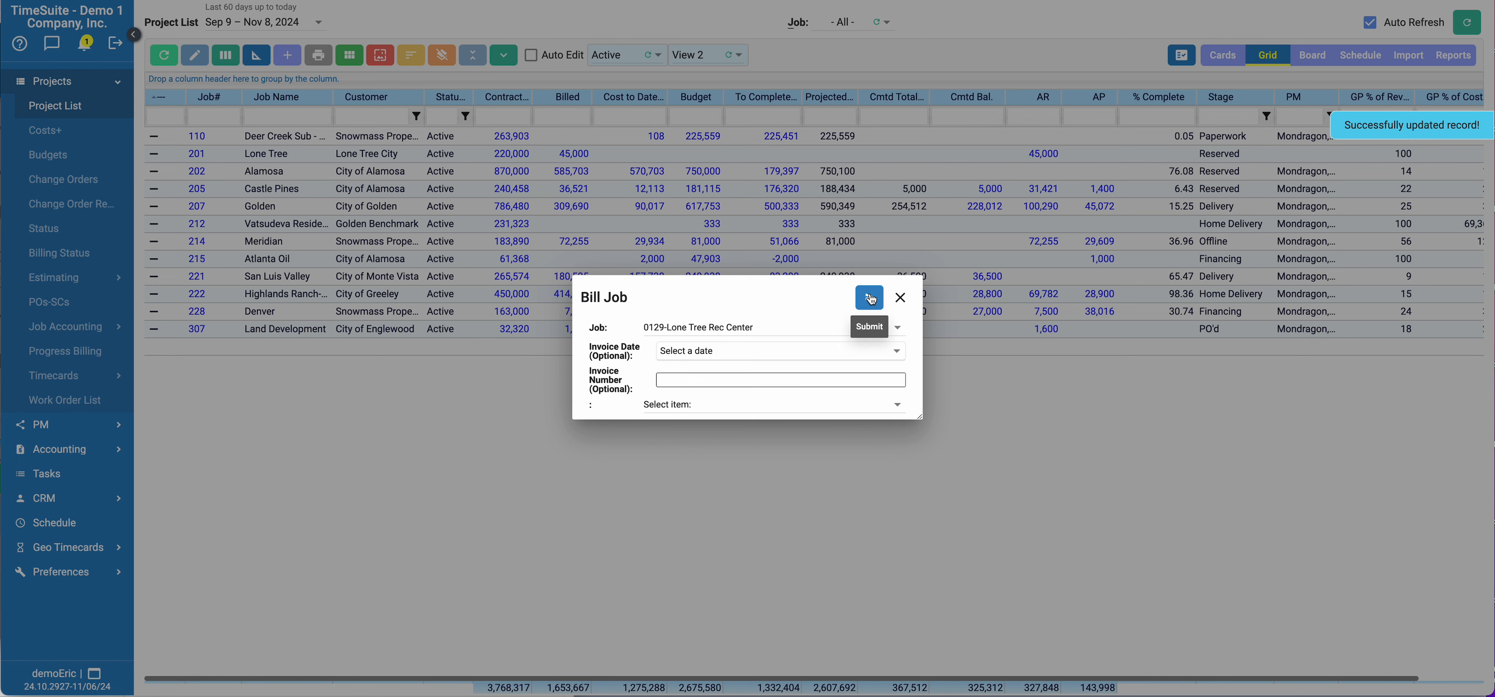
pyautogui.click(870, 298)
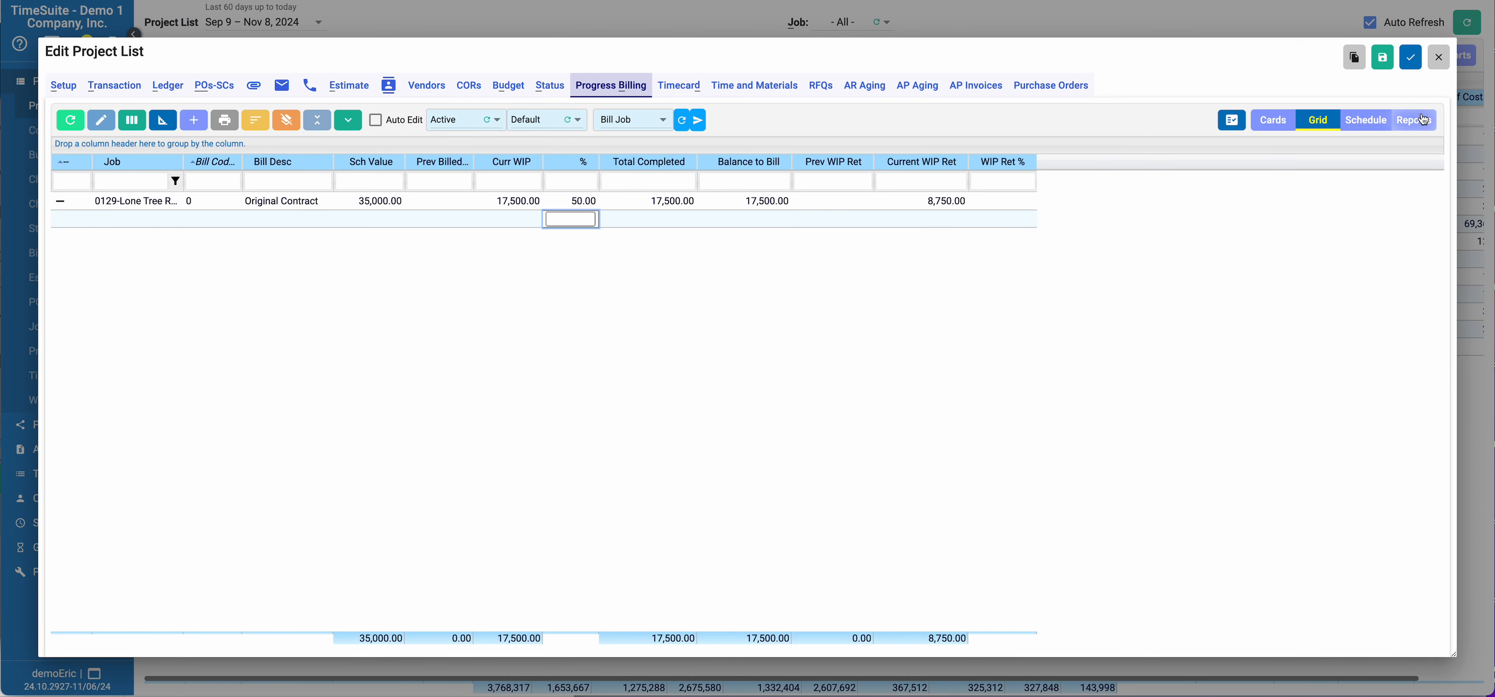
# Step: View the progress billing as the "Progress Billing - with parent grouping" report and look over its email options
pyautogui.click(1422, 119)
pyautogui.click(1383, 158)
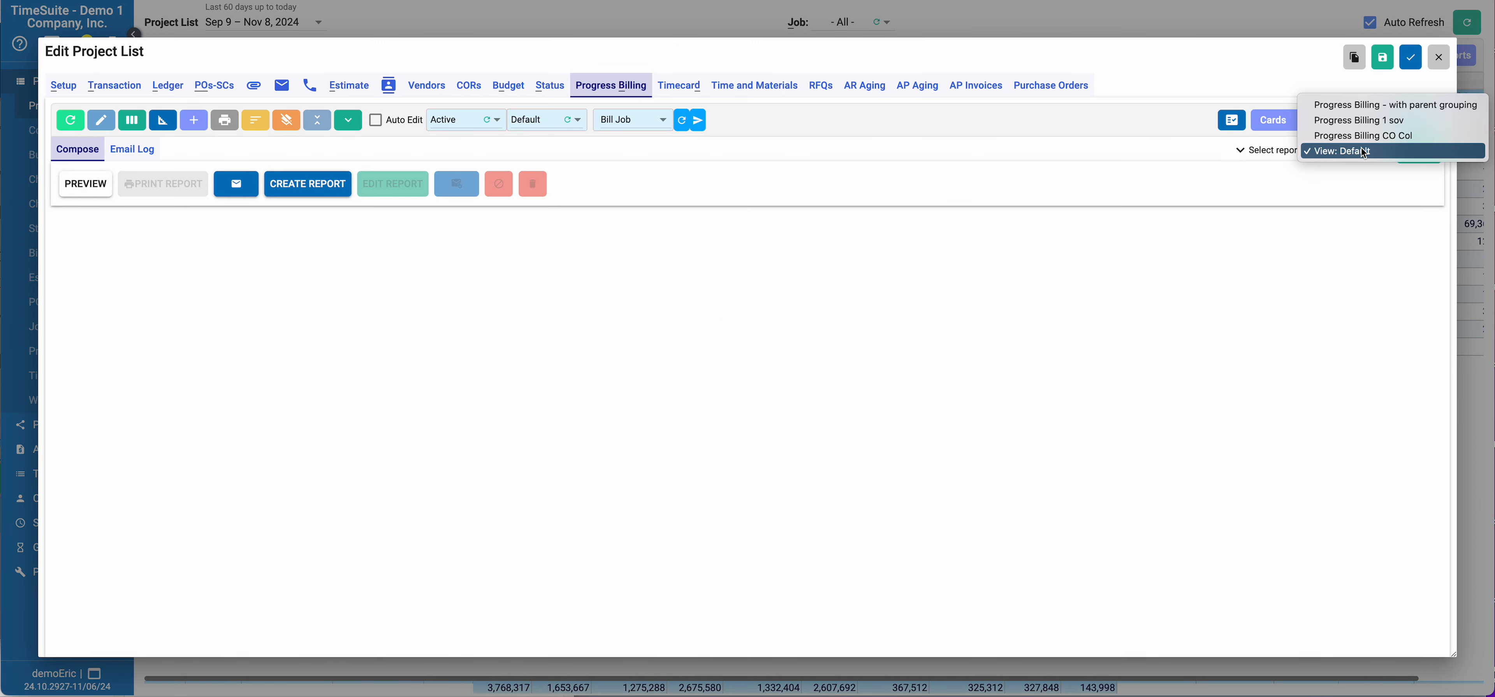
pyautogui.click(1348, 107)
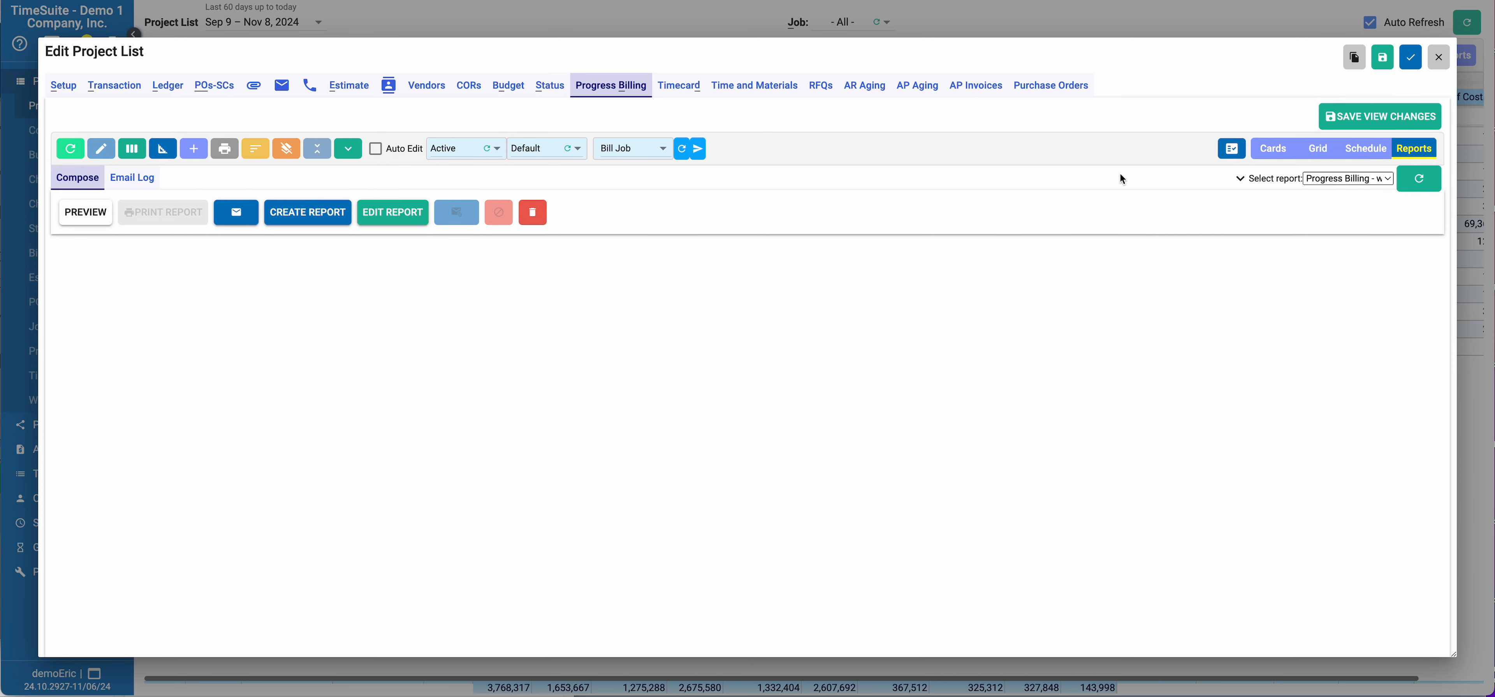
pyautogui.click(1239, 178)
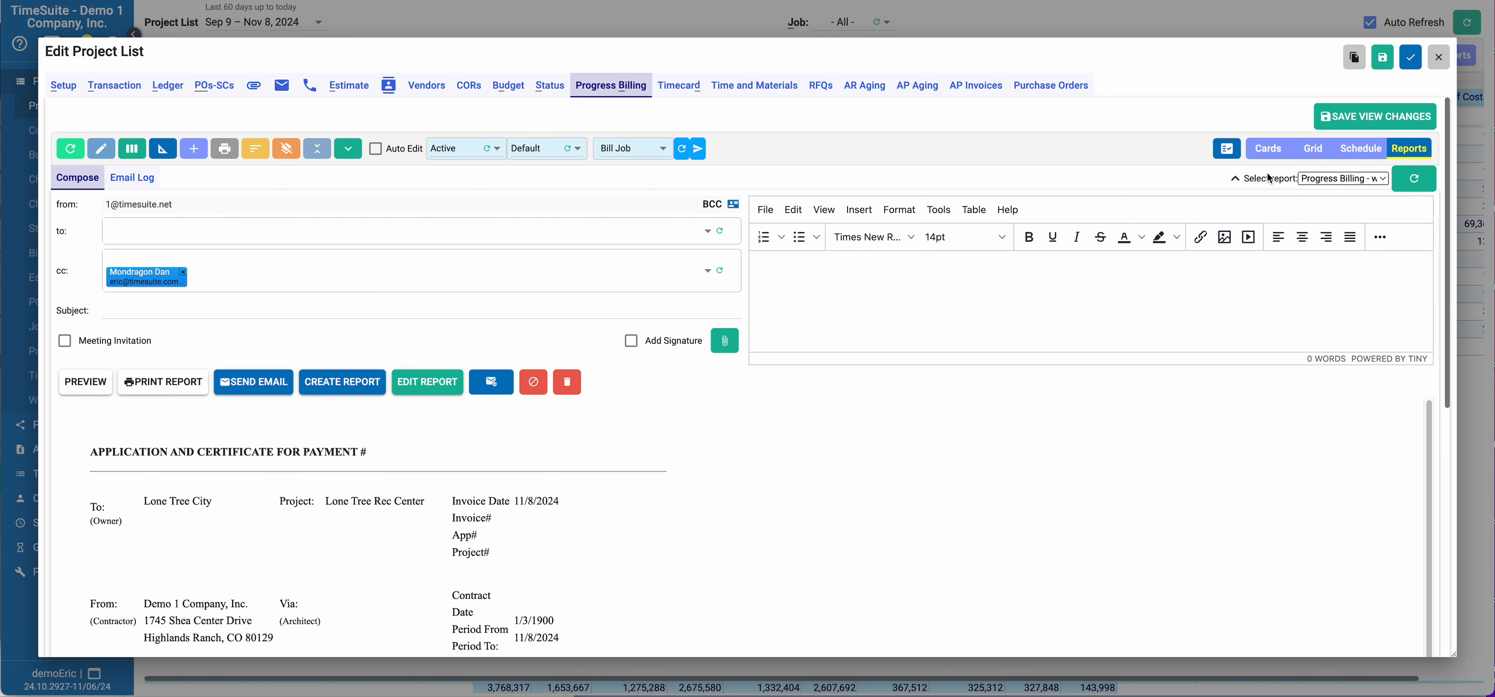
pyautogui.click(1239, 180)
# Step: Return to the progress billing grid and bill job 0129-Lone Tree Rec Center, leaving the optional invoice details empty
pyautogui.click(1312, 149)
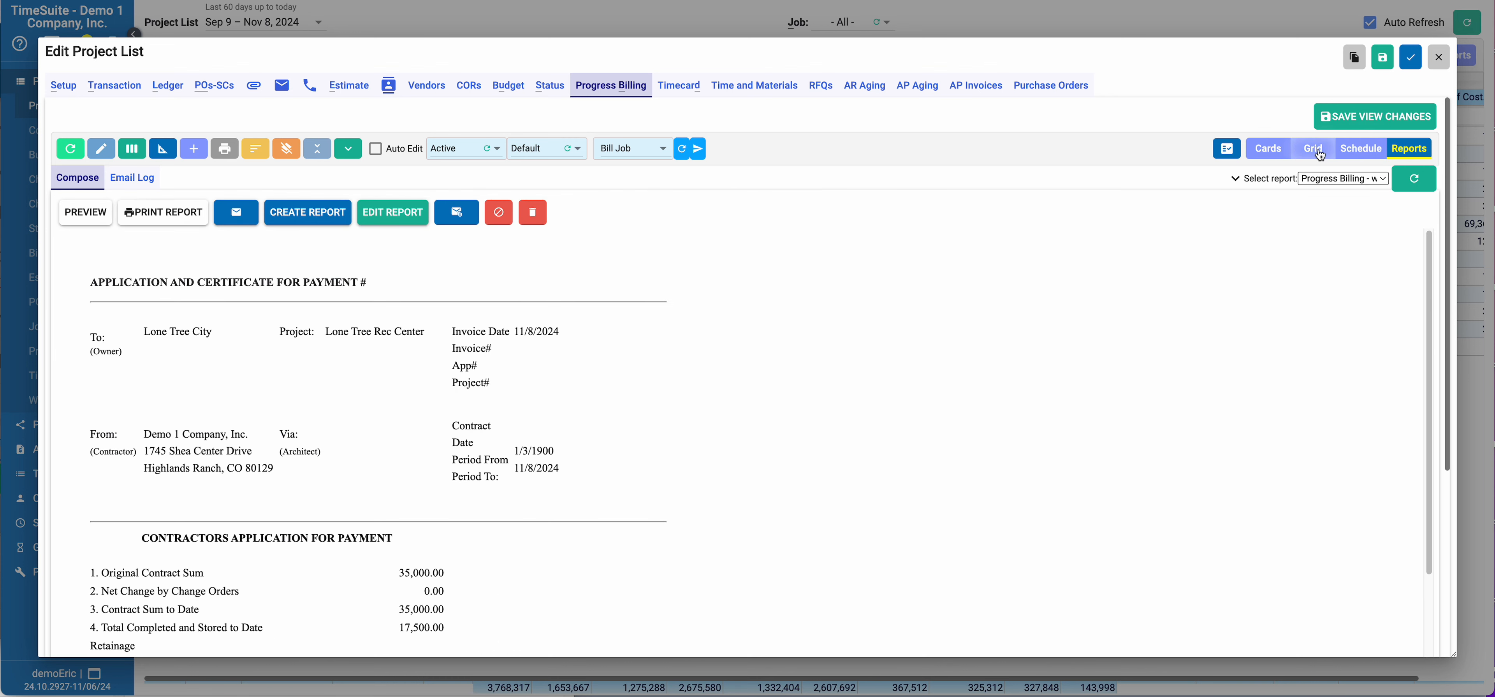
pyautogui.click(698, 149)
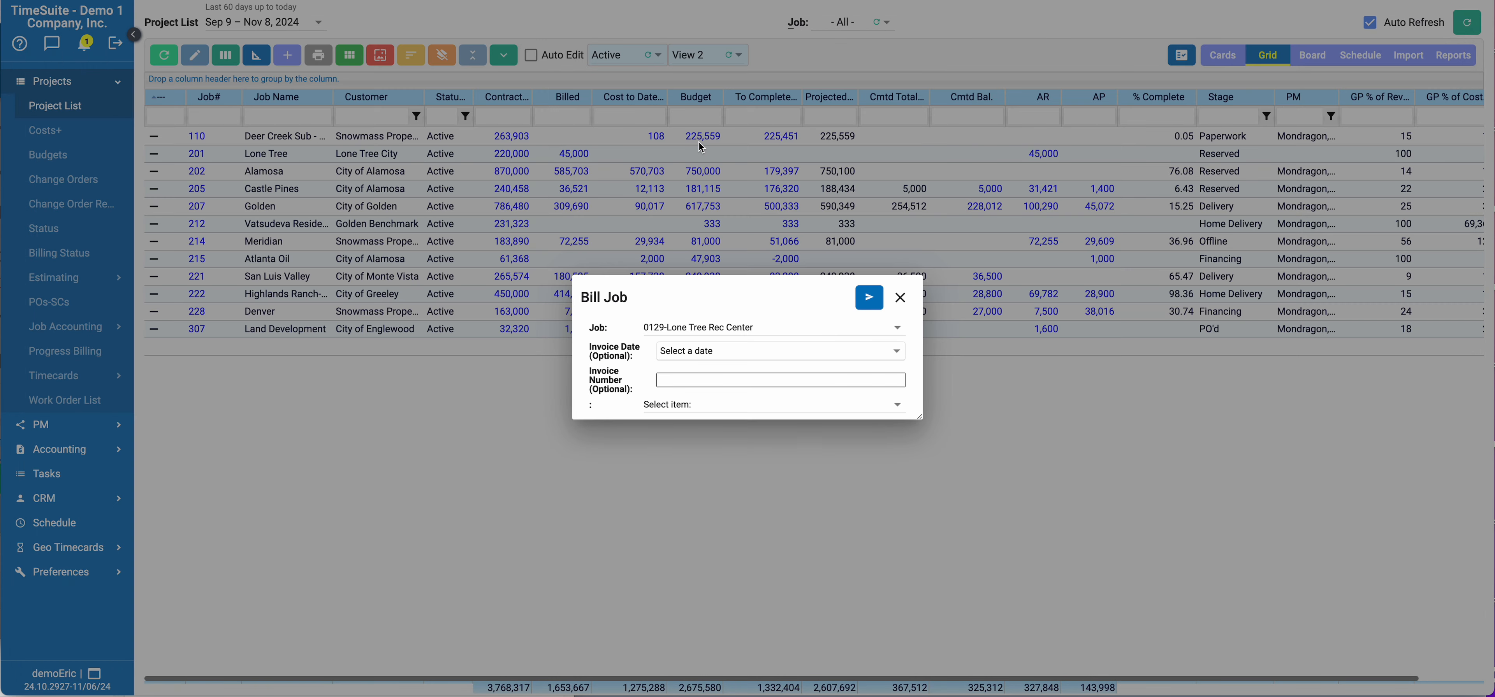
pyautogui.click(876, 300)
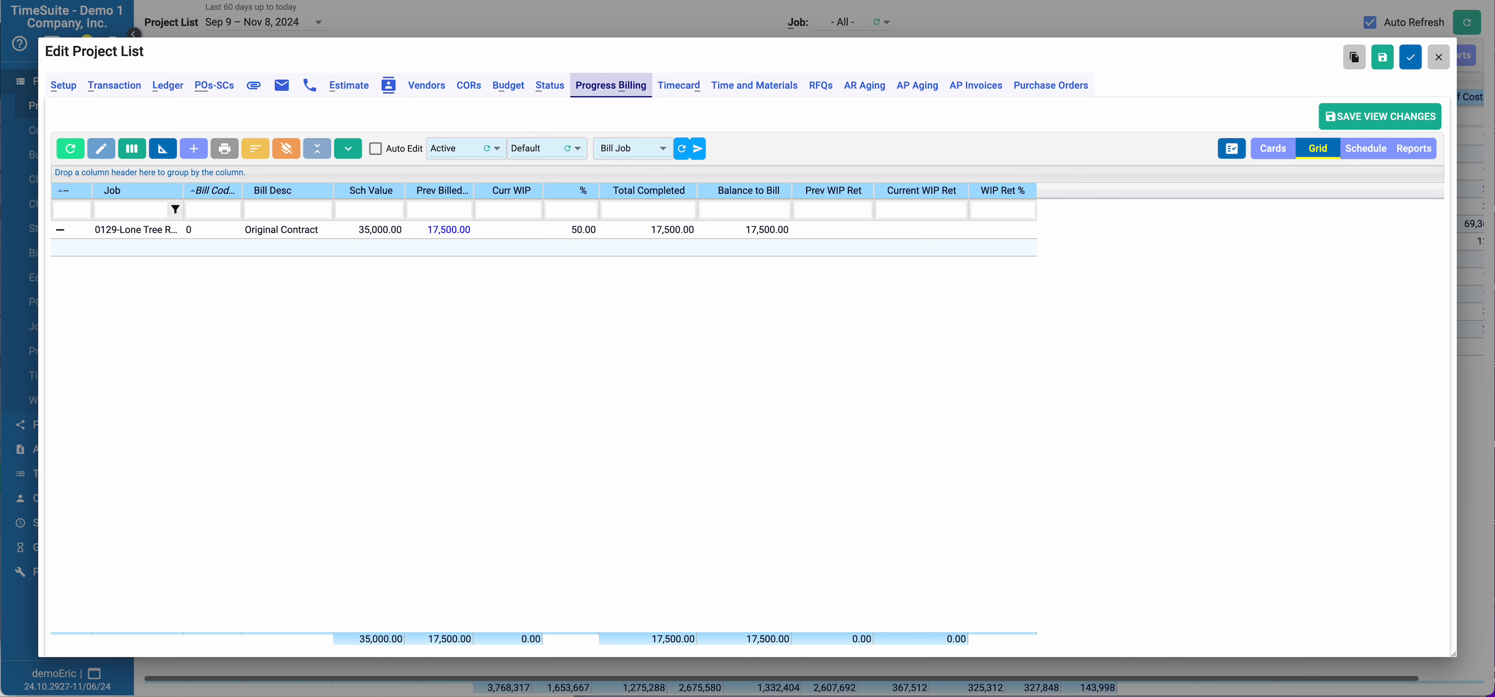
# Step: Switch to the mobile Timecards app, add a timecard and date it 11/7/2024
pyautogui.click(3, 104)
pyautogui.moveTo(62, 44); pyautogui.dragTo(180, 30)
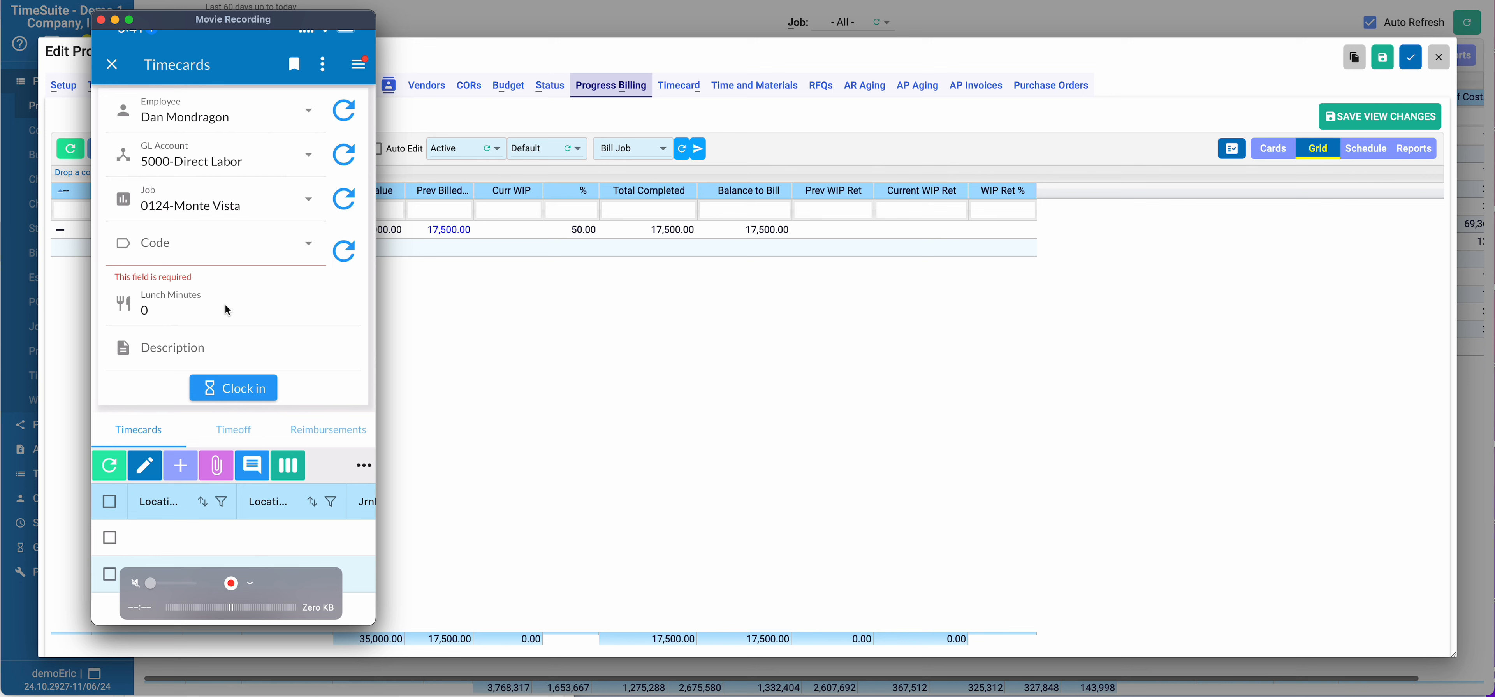
pyautogui.click(179, 468)
pyautogui.click(174, 192)
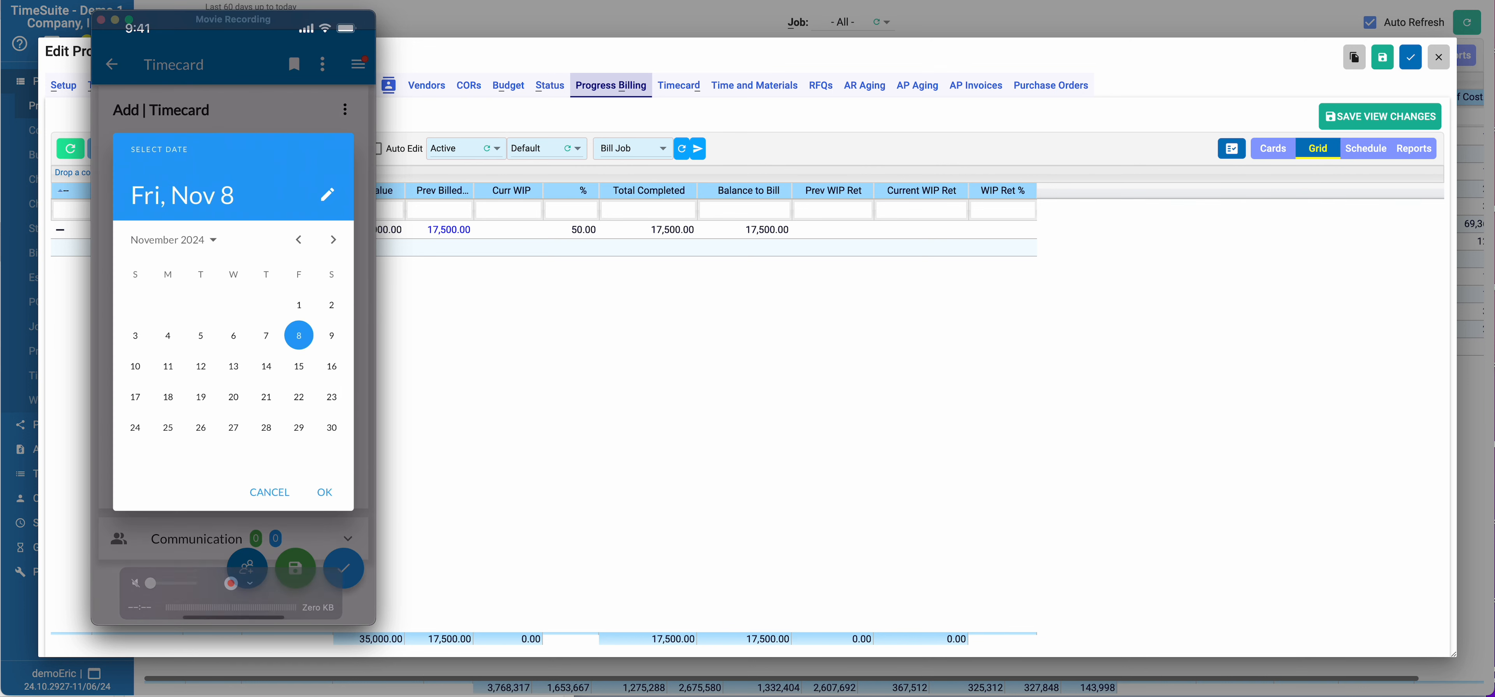
pyautogui.click(266, 334)
pyautogui.click(323, 490)
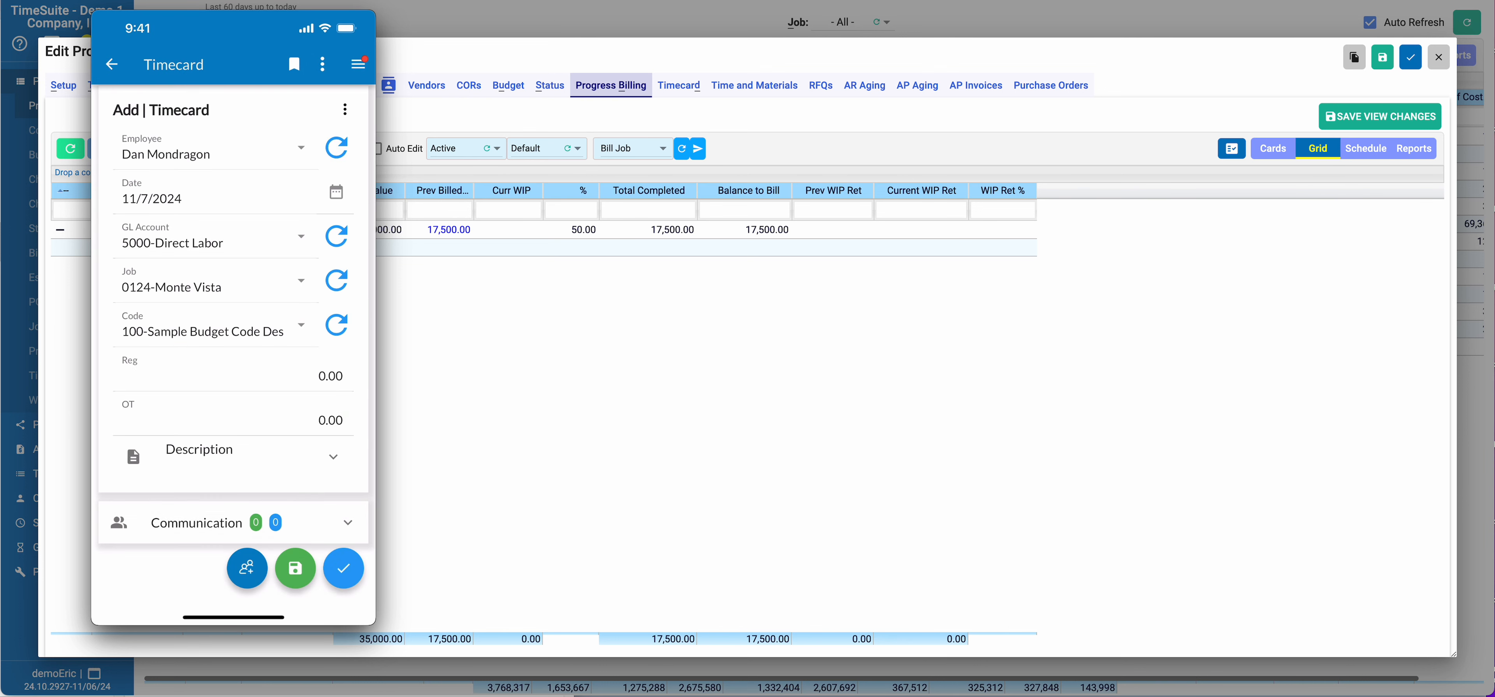
# Step: Set the timecard's regular hours to 8
pyautogui.click(332, 375)
pyautogui.click(332, 375)
pyautogui.click(301, 341)
pyautogui.write('8')
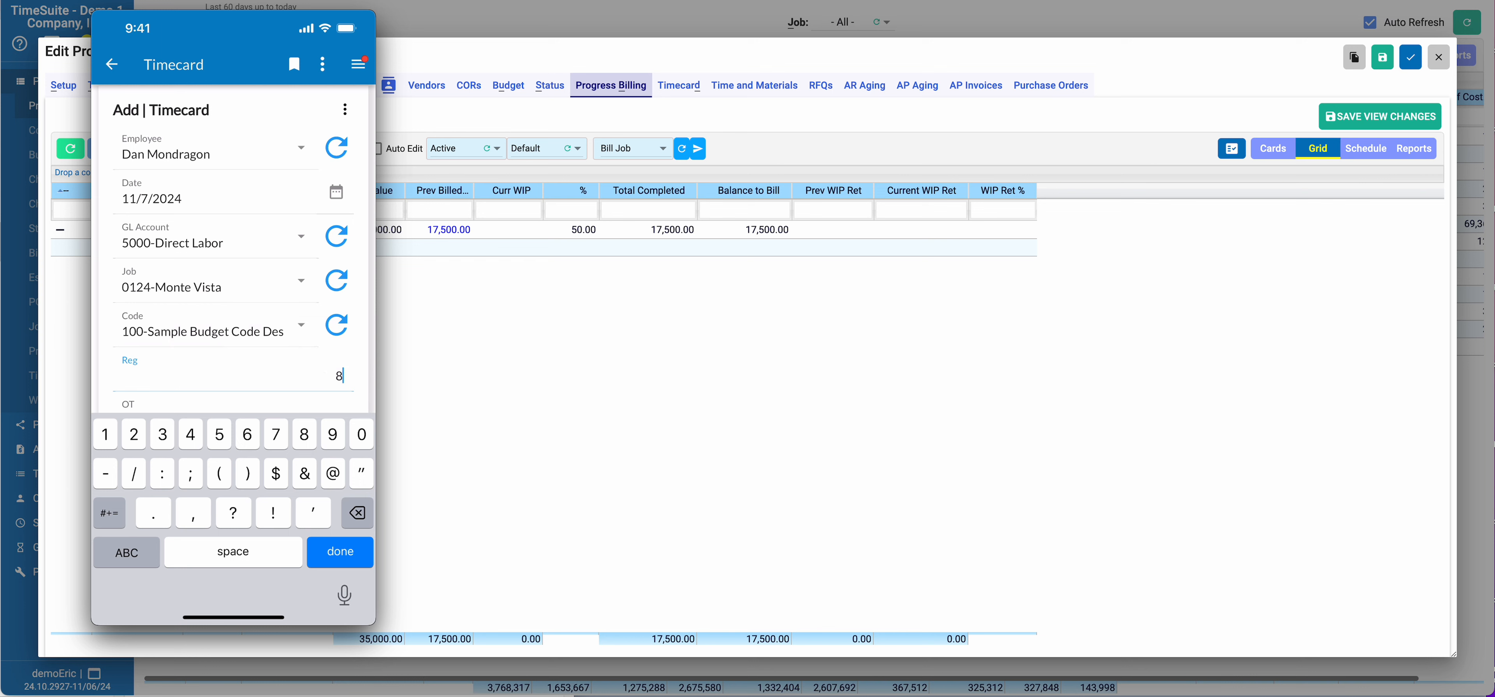
pyautogui.click(341, 551)
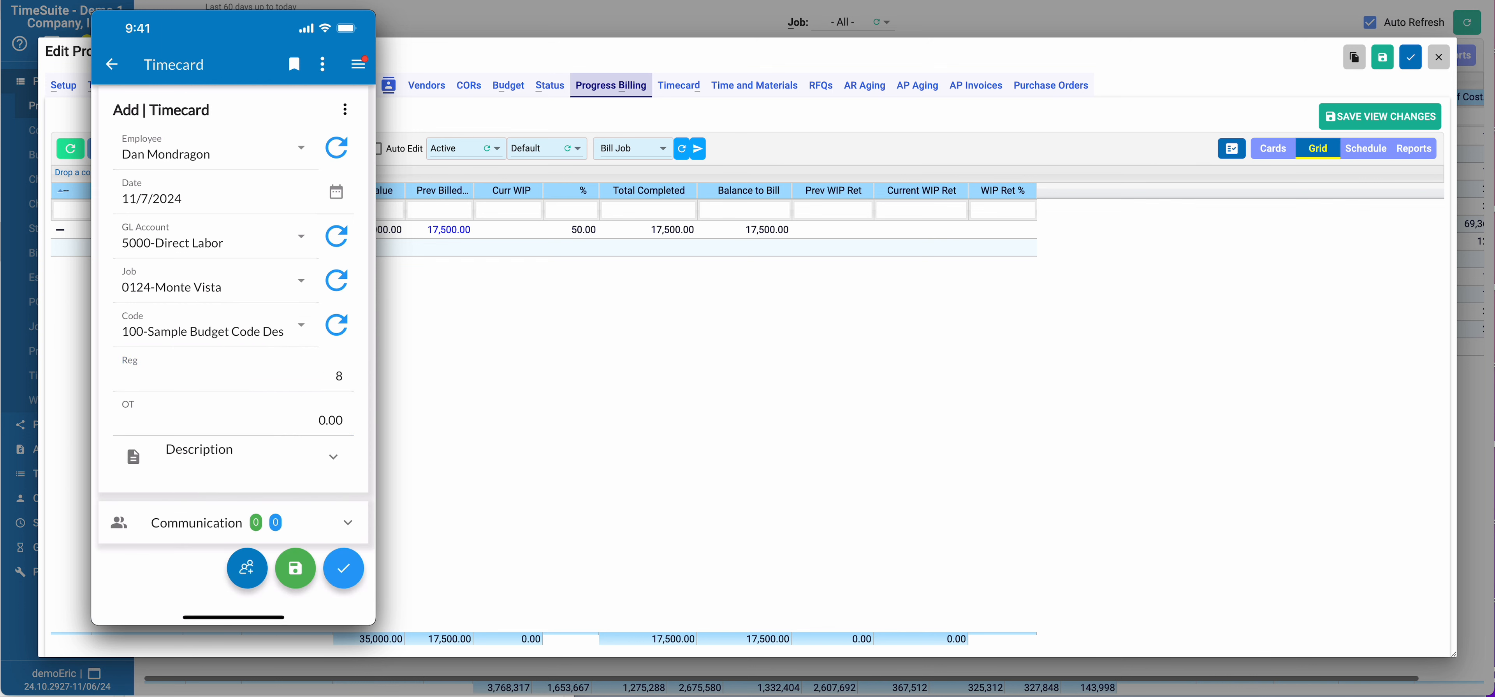
# Step: Refresh the timecard's job list and browse it for the Lone Tree Rec Center project
pyautogui.click(191, 284)
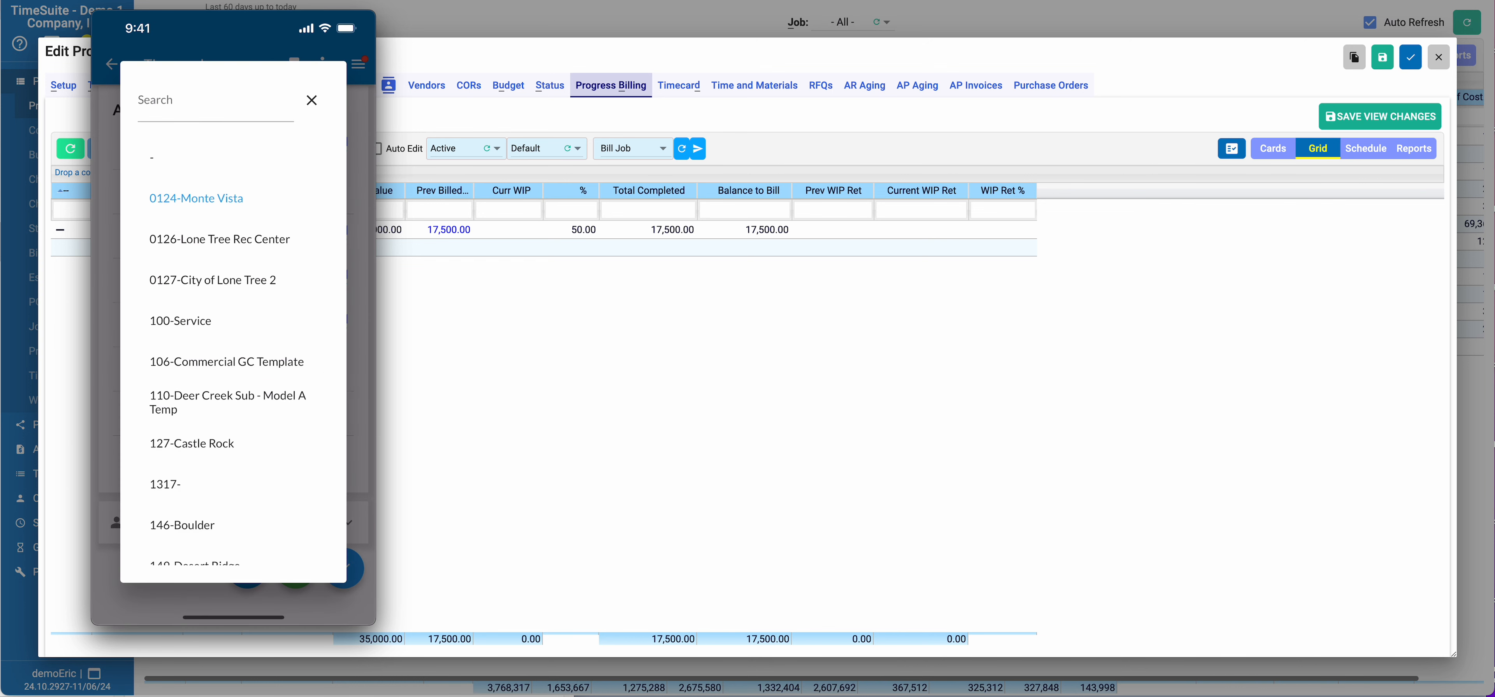
pyautogui.click(311, 101)
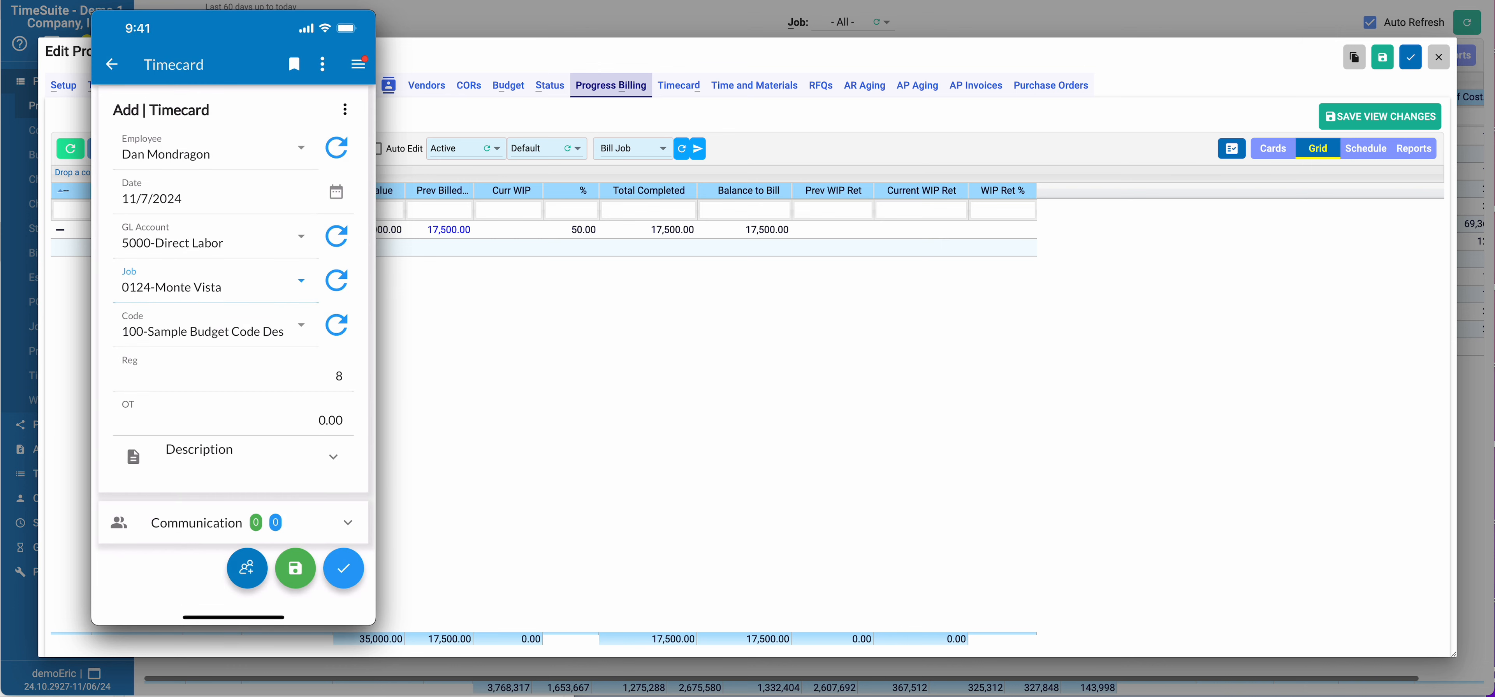
pyautogui.click(336, 280)
pyautogui.click(192, 284)
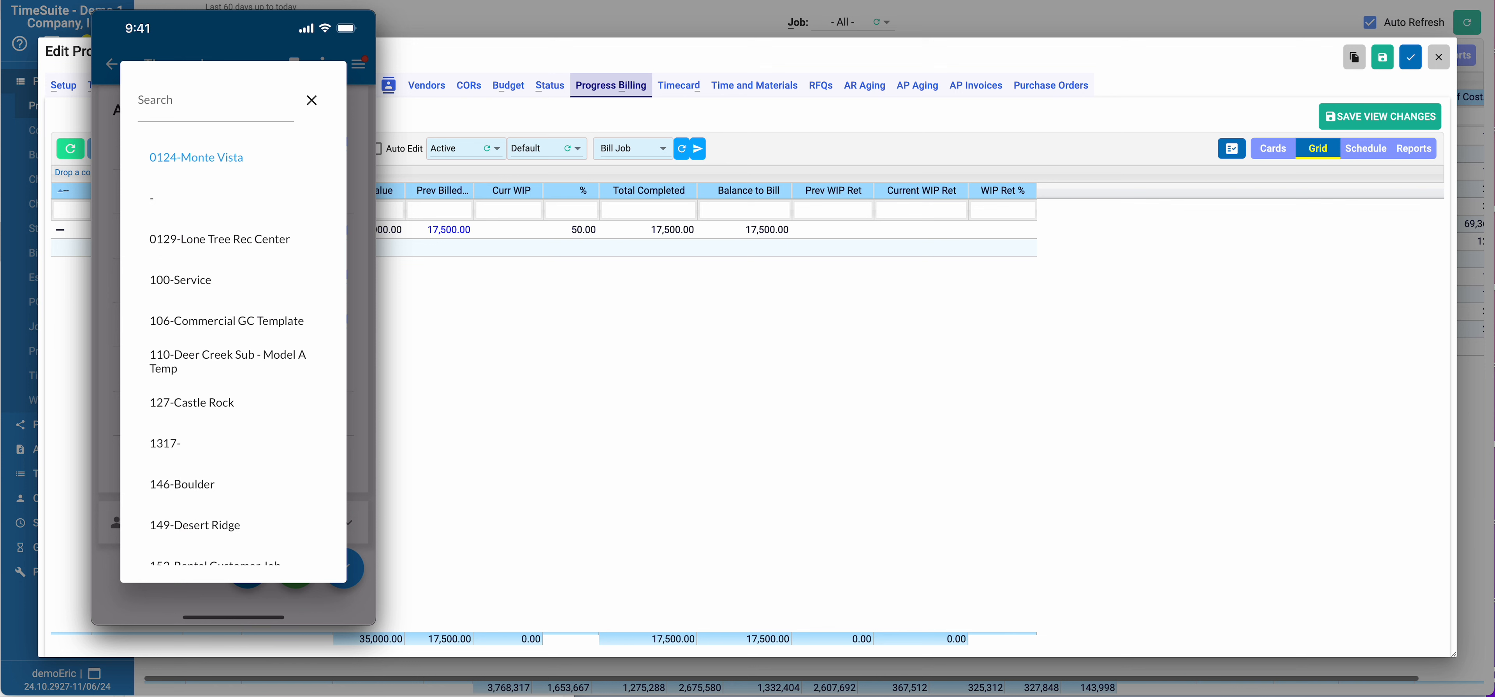
pyautogui.scroll(-3, 293, 401)
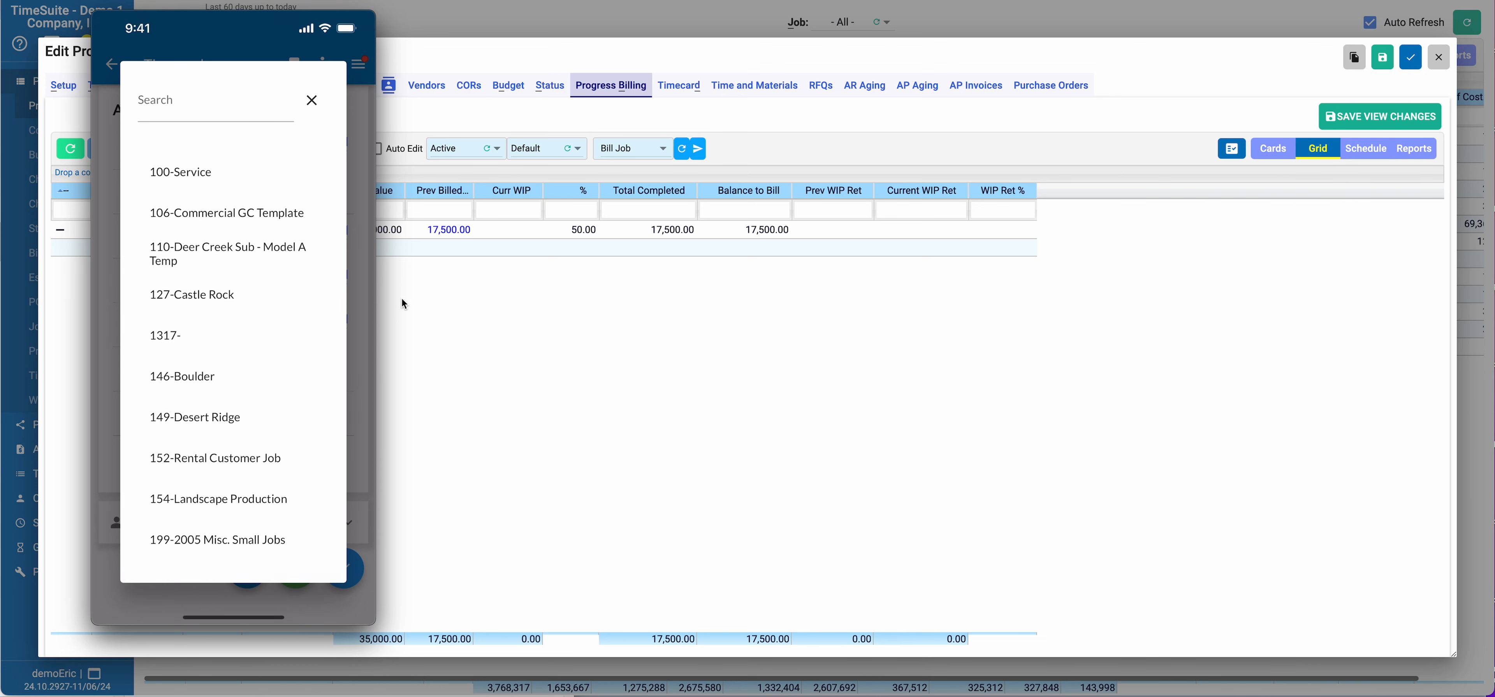
# Step: Check the job number in the TimeSuite project setup, and save the mobile timecard under job 0129-Lone Tree Rec Center
pyautogui.click(468, 69)
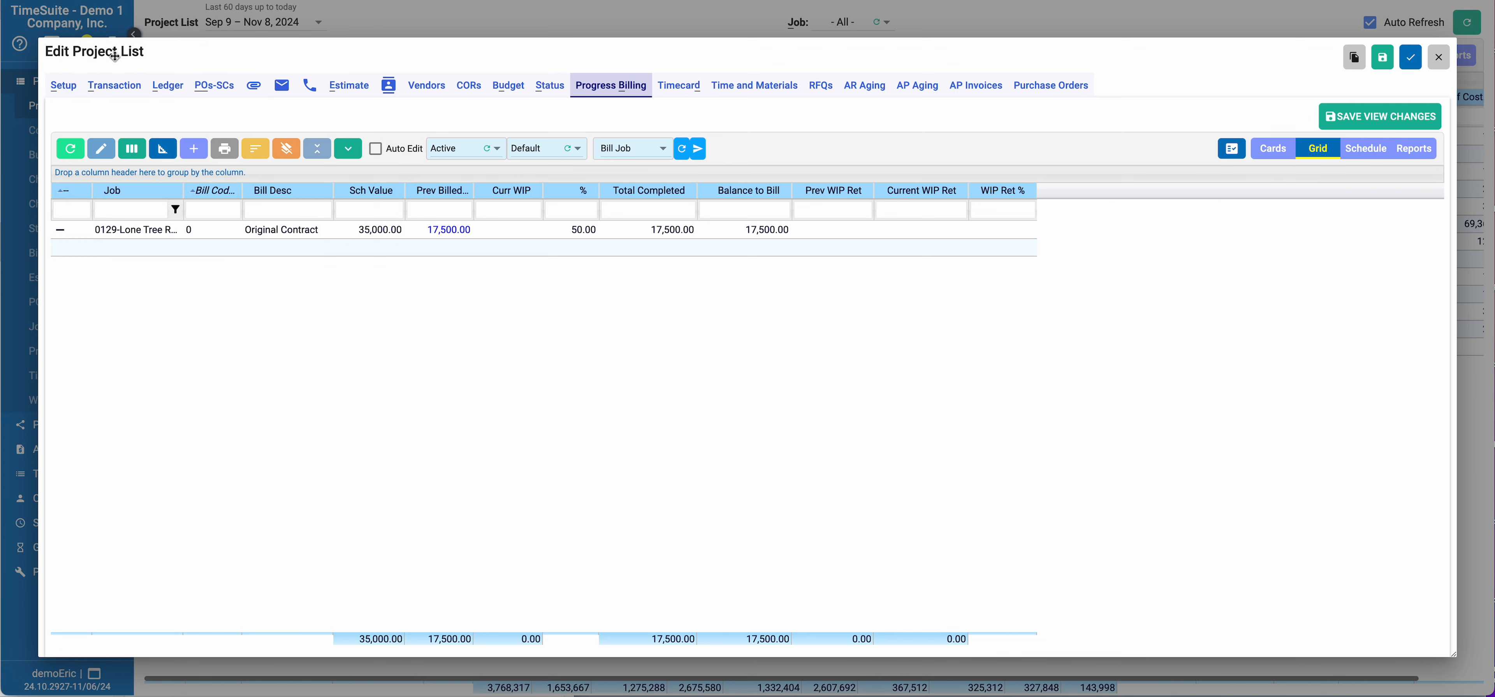
pyautogui.click(65, 88)
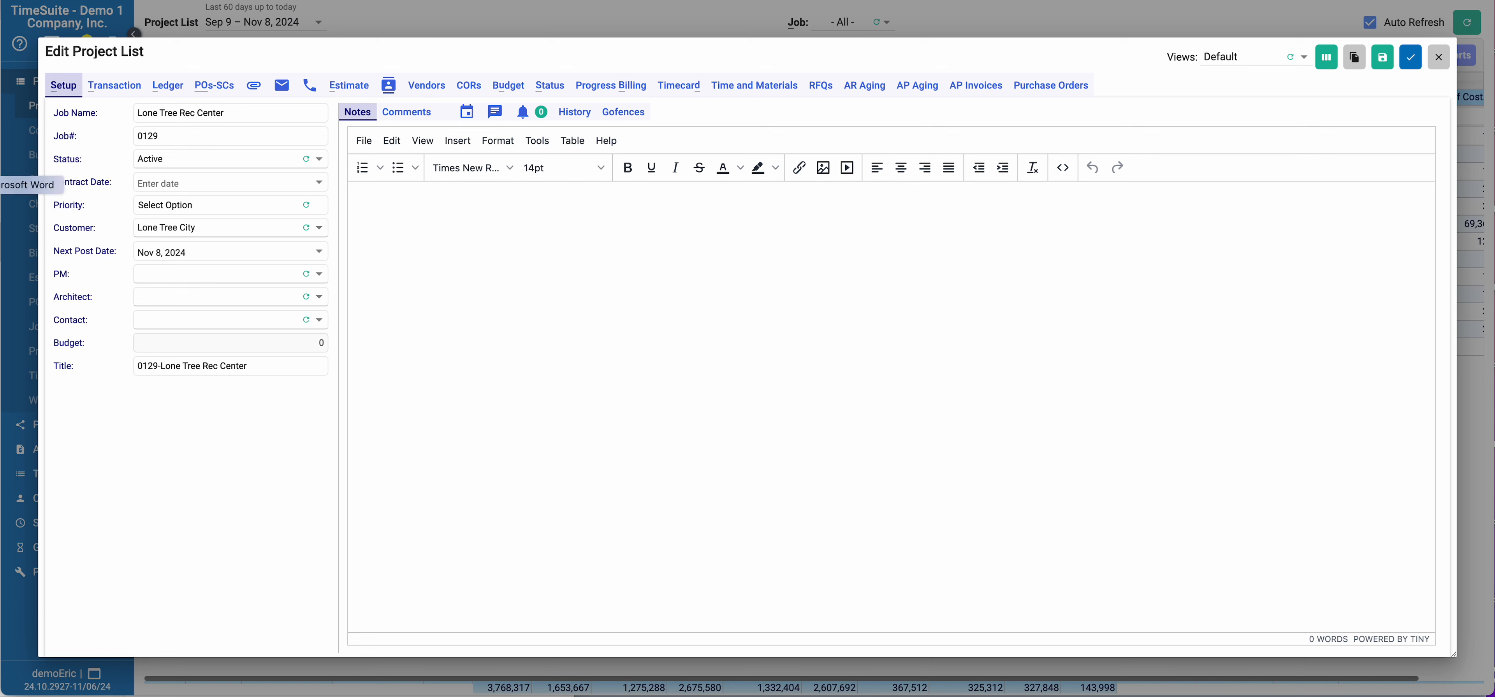
pyautogui.click(1, 203)
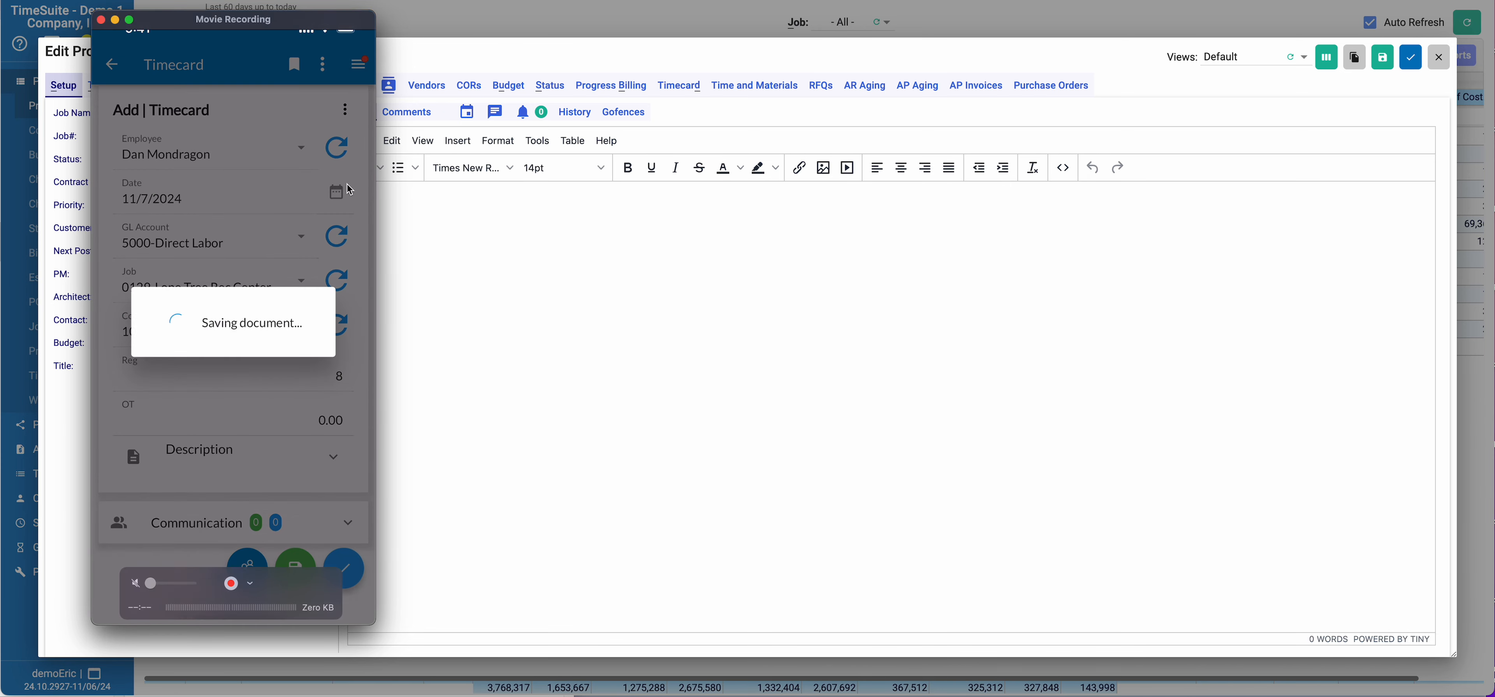
# Step: Examine the project's timecard entry and its labor and material costs under Time and Materials
pyautogui.click(678, 87)
pyautogui.click(547, 254)
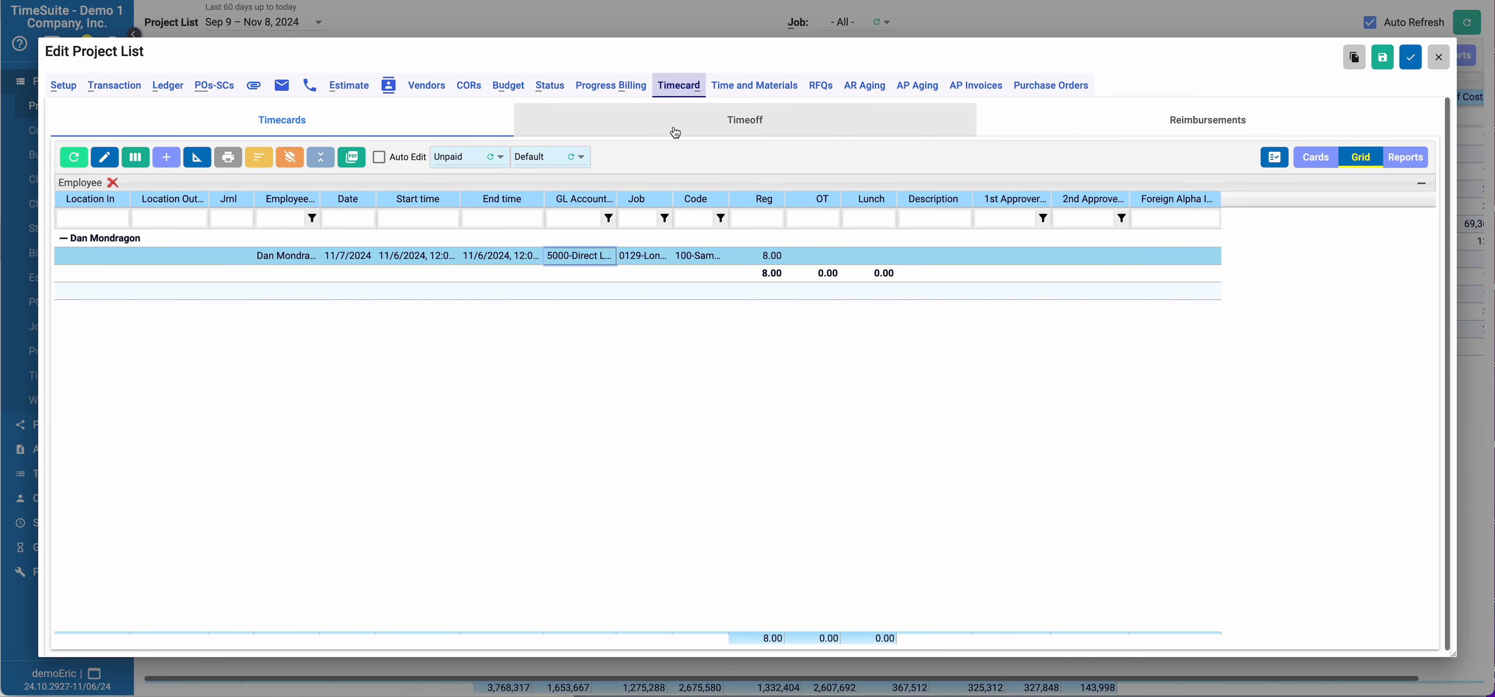
pyautogui.click(743, 93)
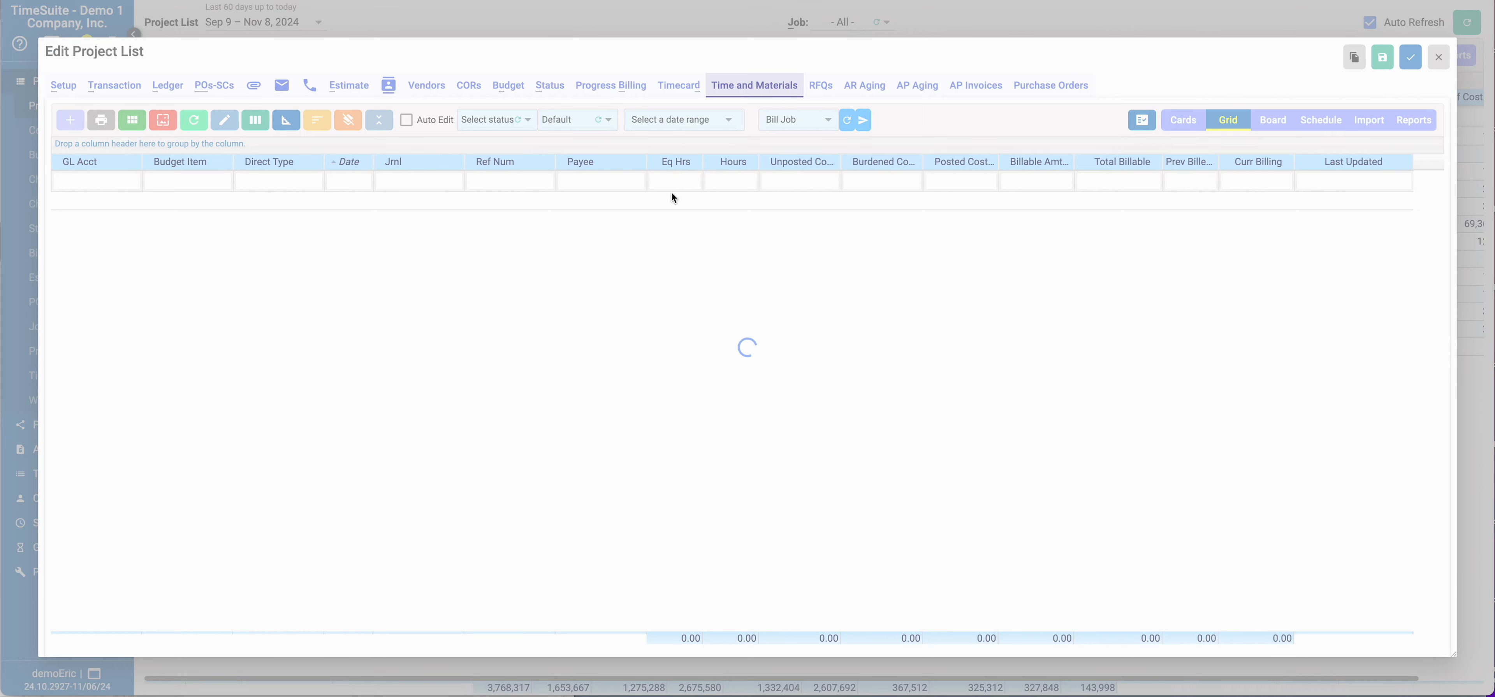
pyautogui.click(657, 197)
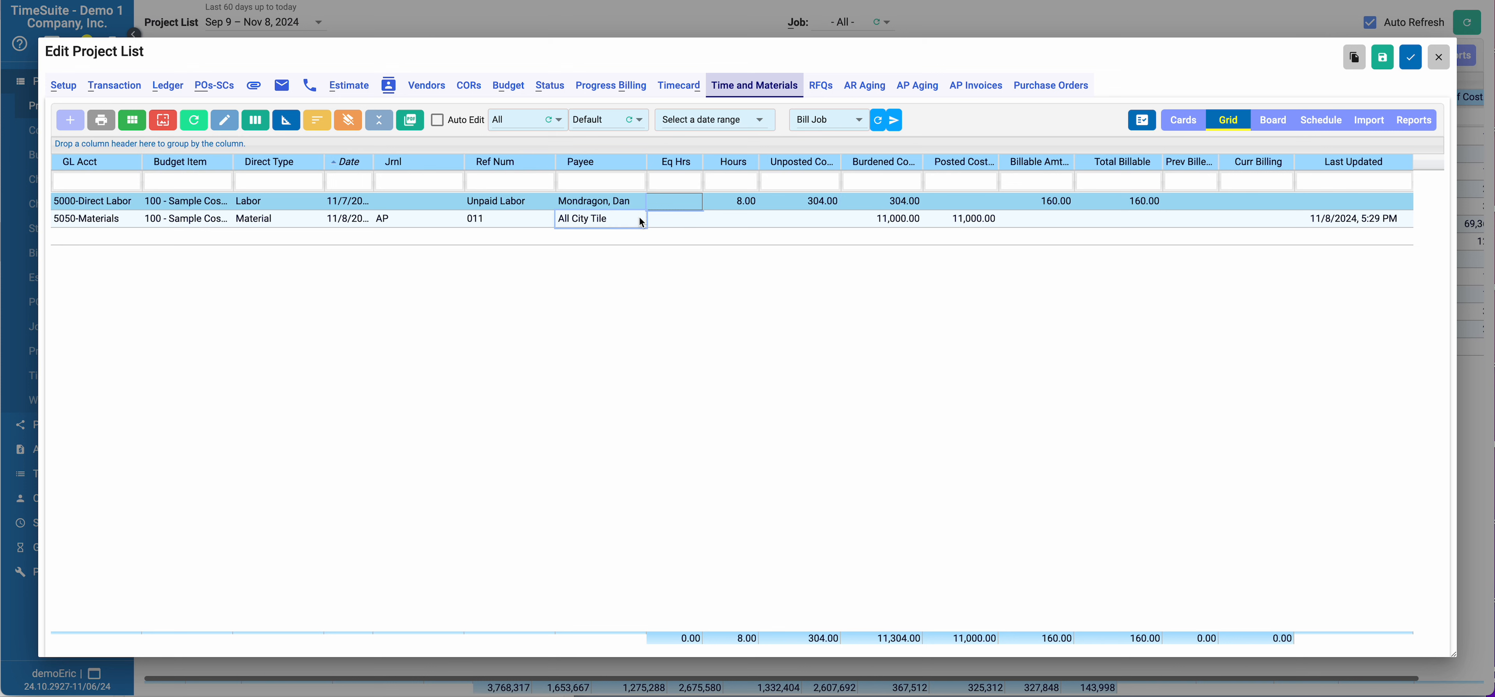
# Step: Compare the All City Tile material cost in Time and Materials with the project's posted AP and AR transactions
pyautogui.click(604, 217)
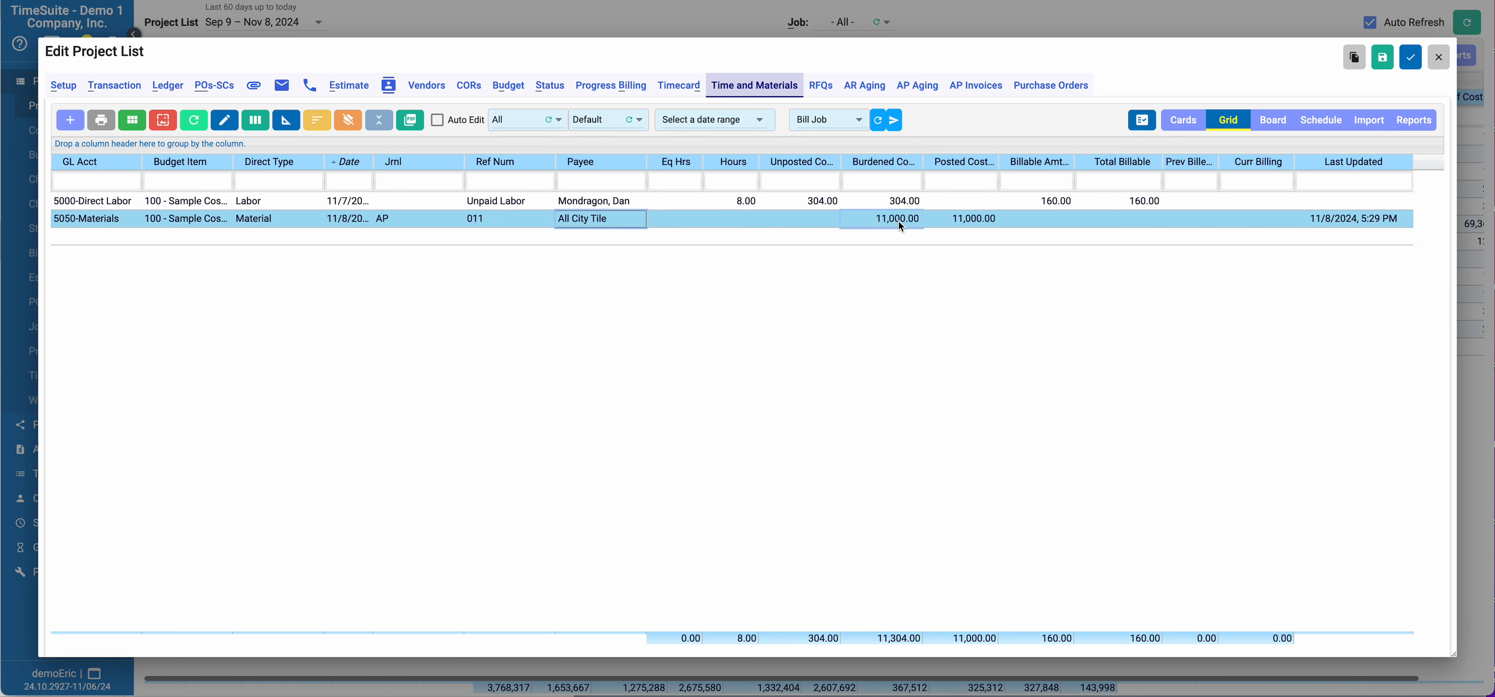
pyautogui.click(112, 87)
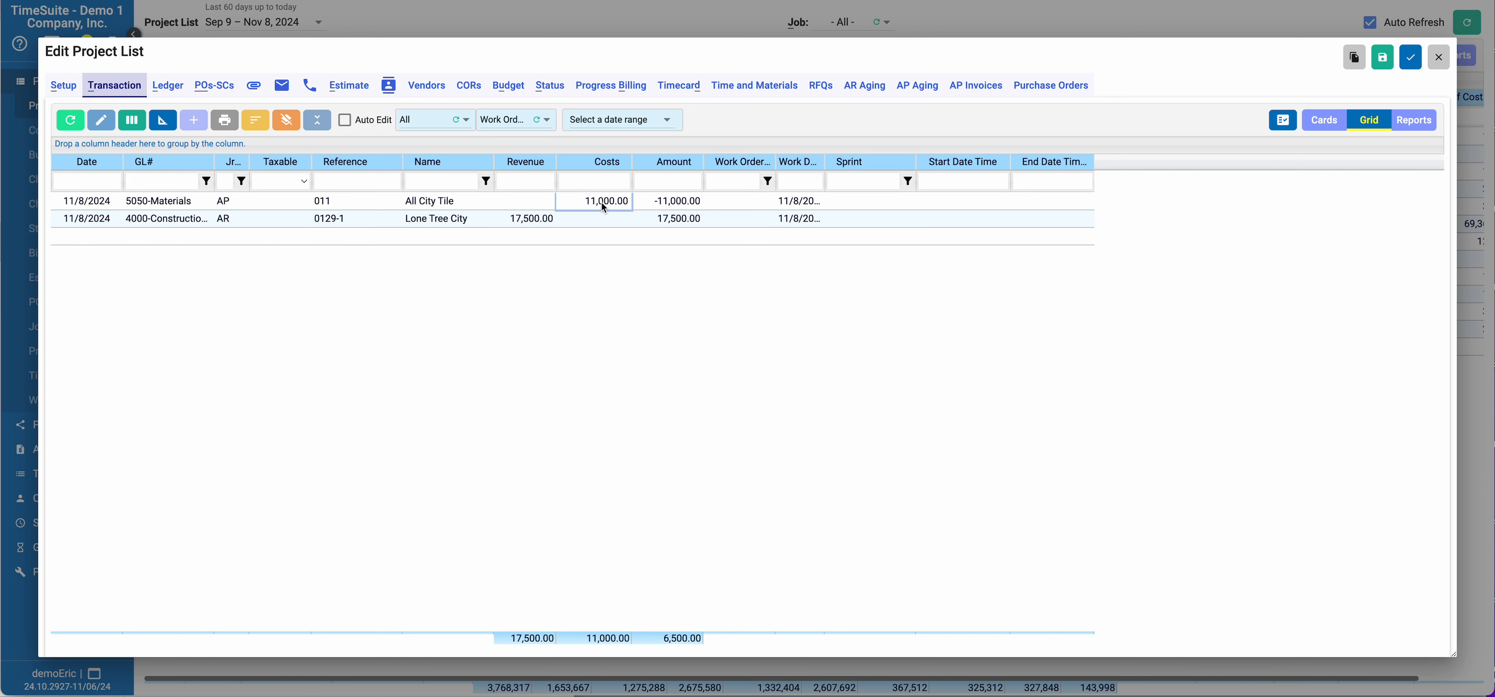
pyautogui.click(597, 221)
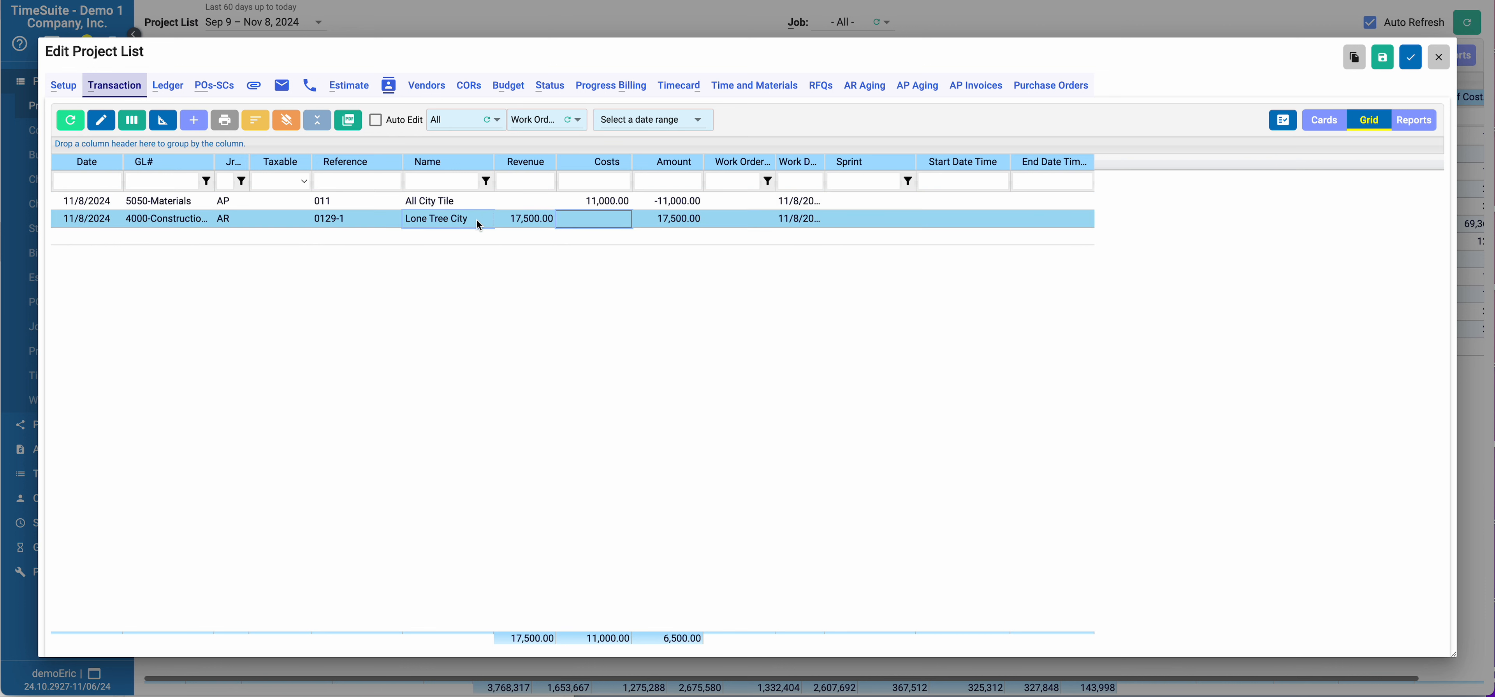
pyautogui.click(224, 218)
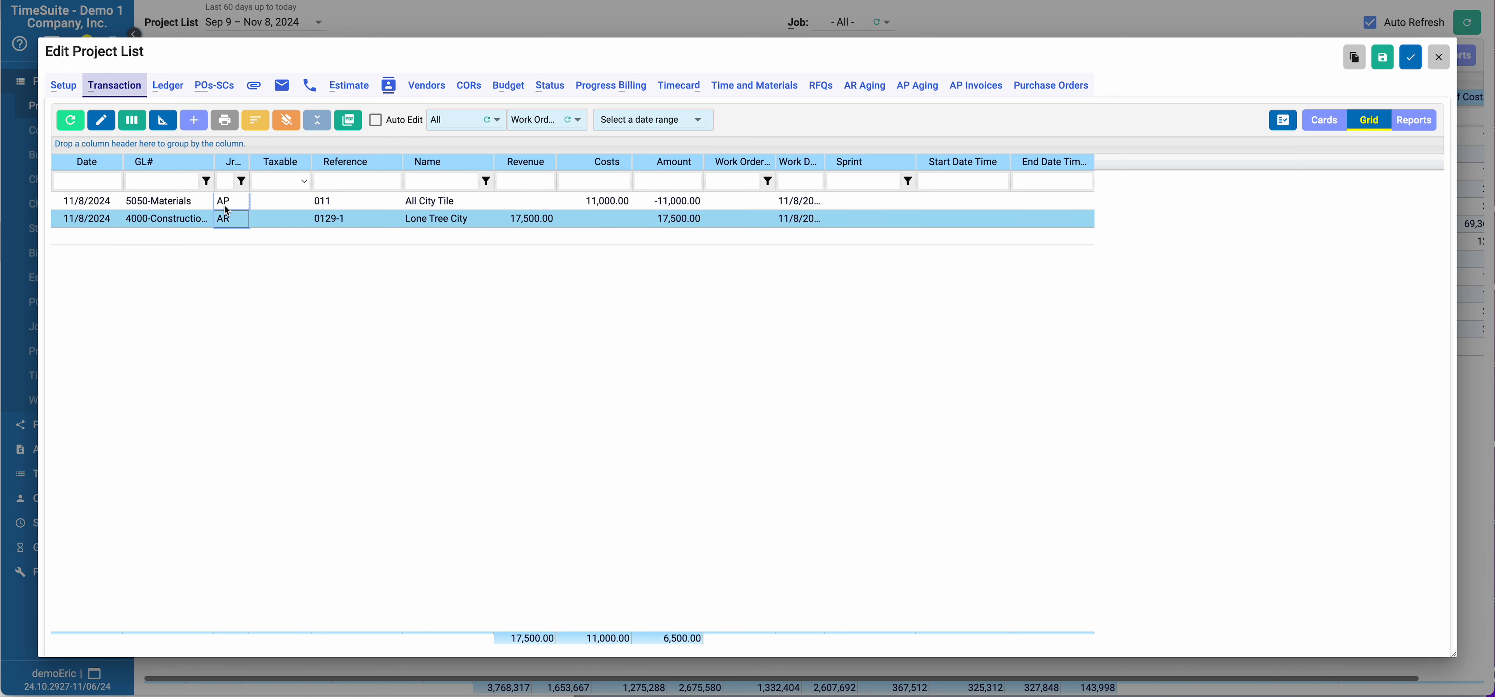
pyautogui.click(226, 207)
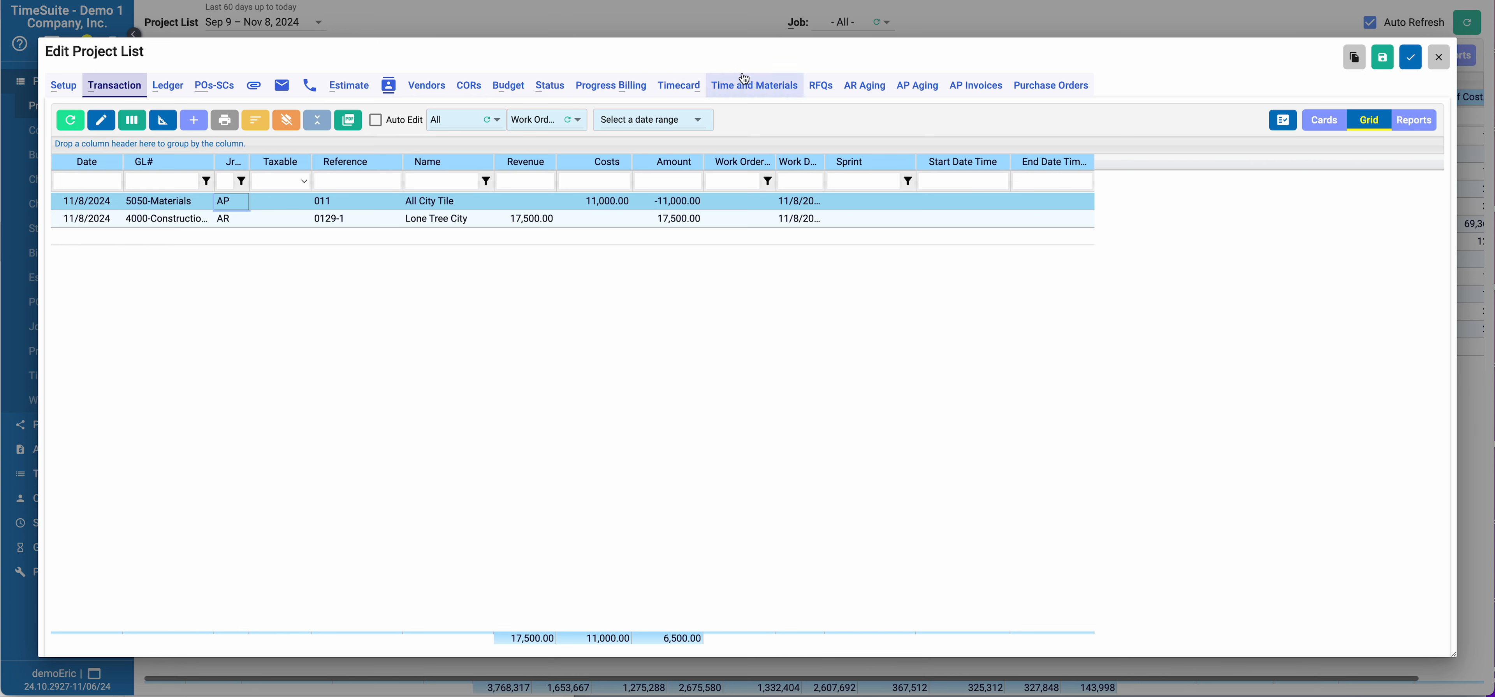
pyautogui.click(755, 87)
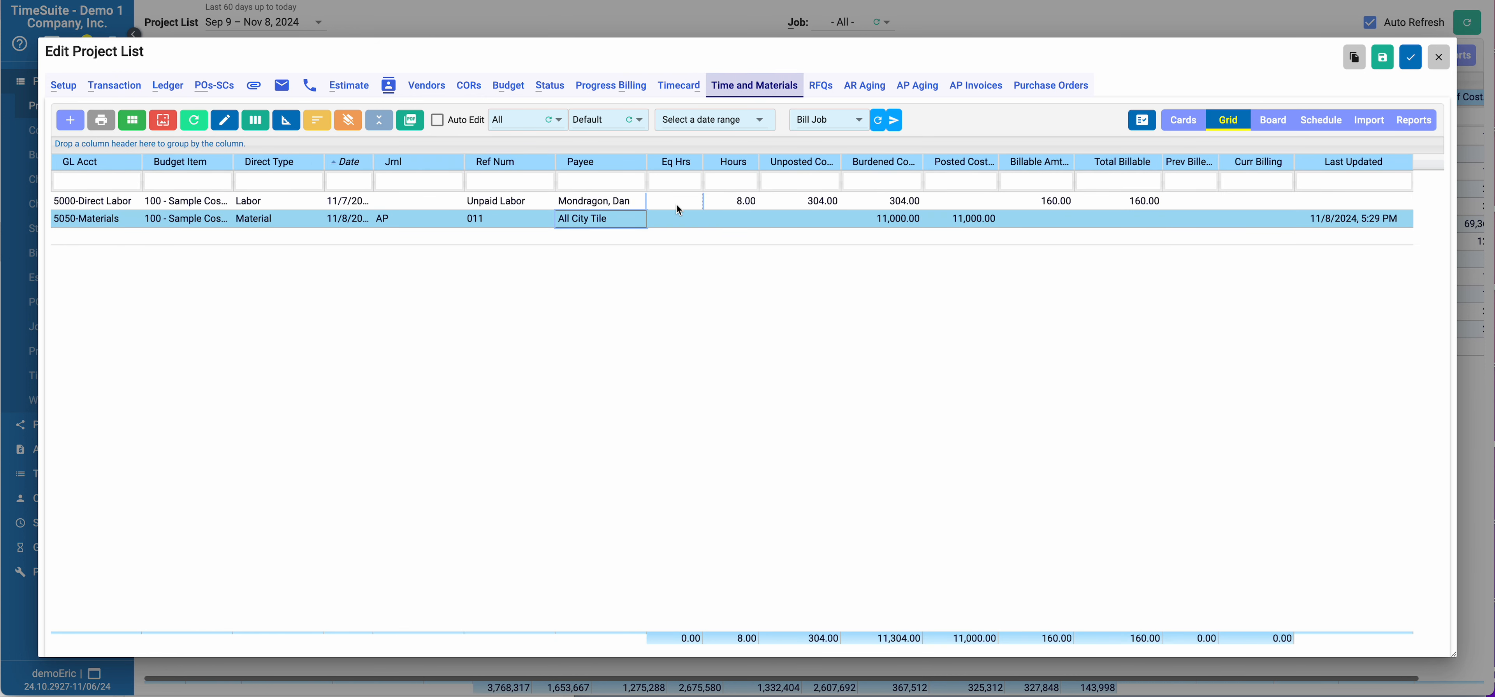
# Step: Review the project's AR aging and its cost code status, and close the project record to return to the project list
pyautogui.click(865, 87)
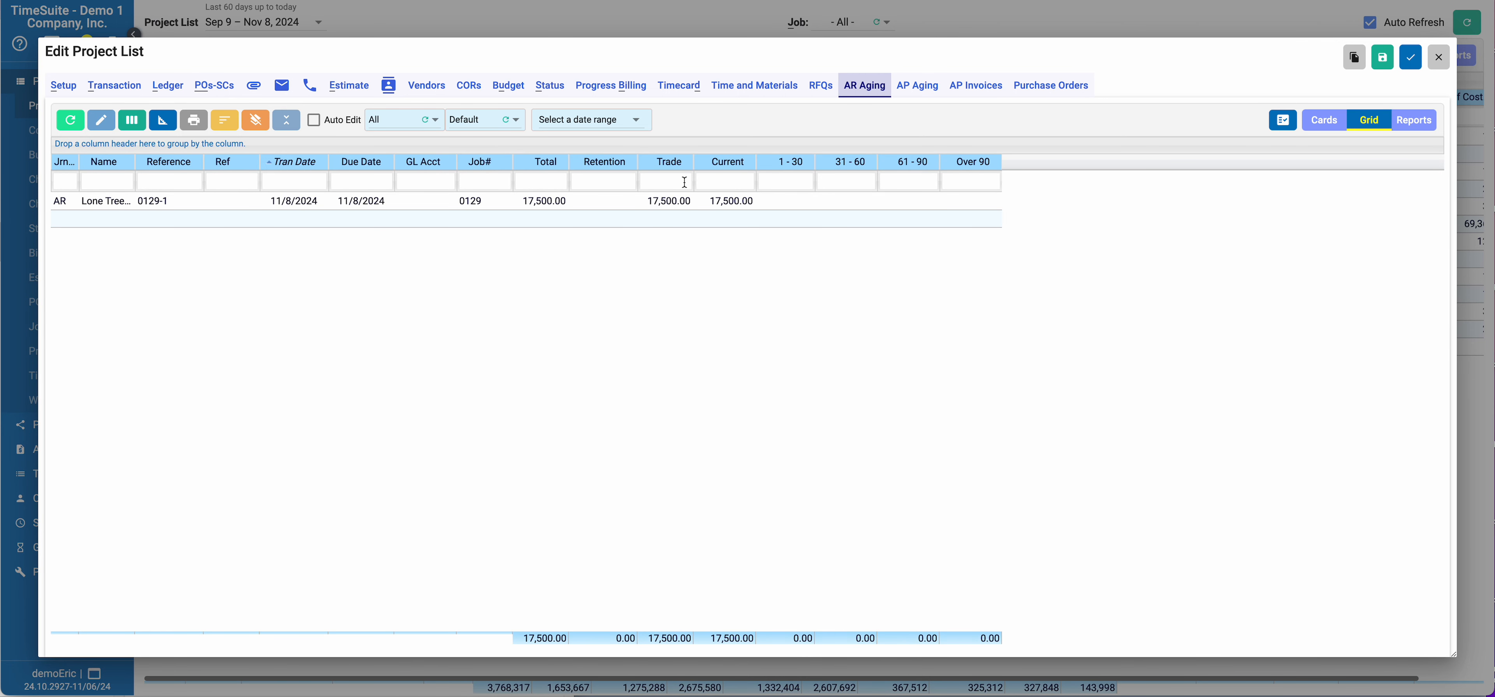
pyautogui.click(554, 88)
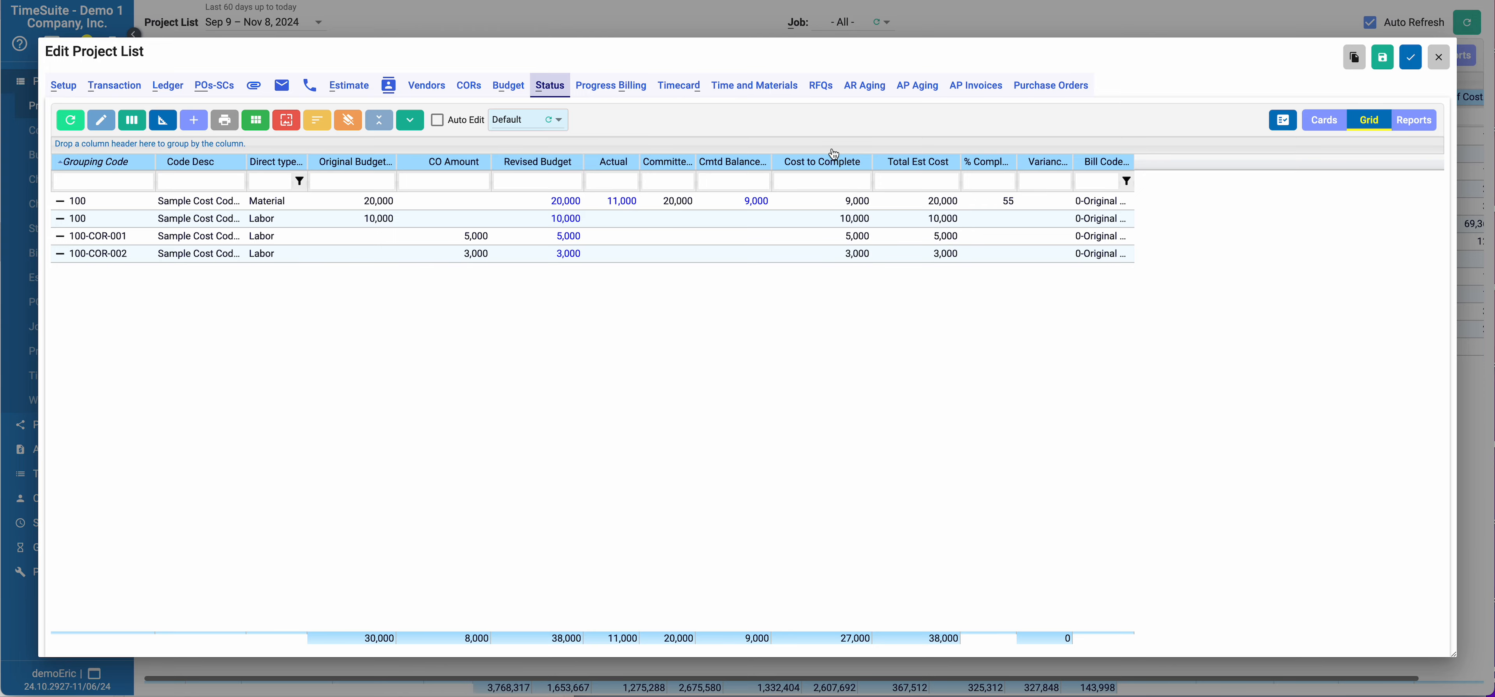
pyautogui.click(1420, 54)
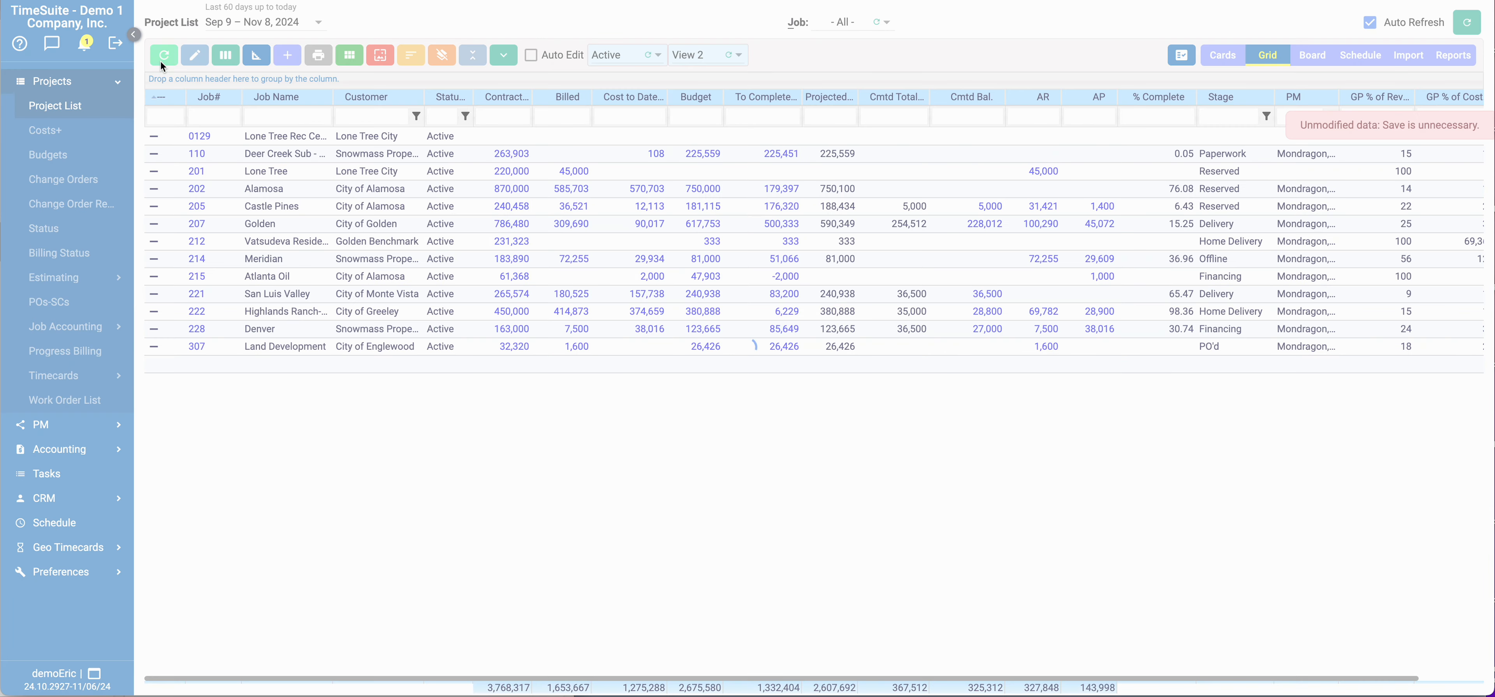